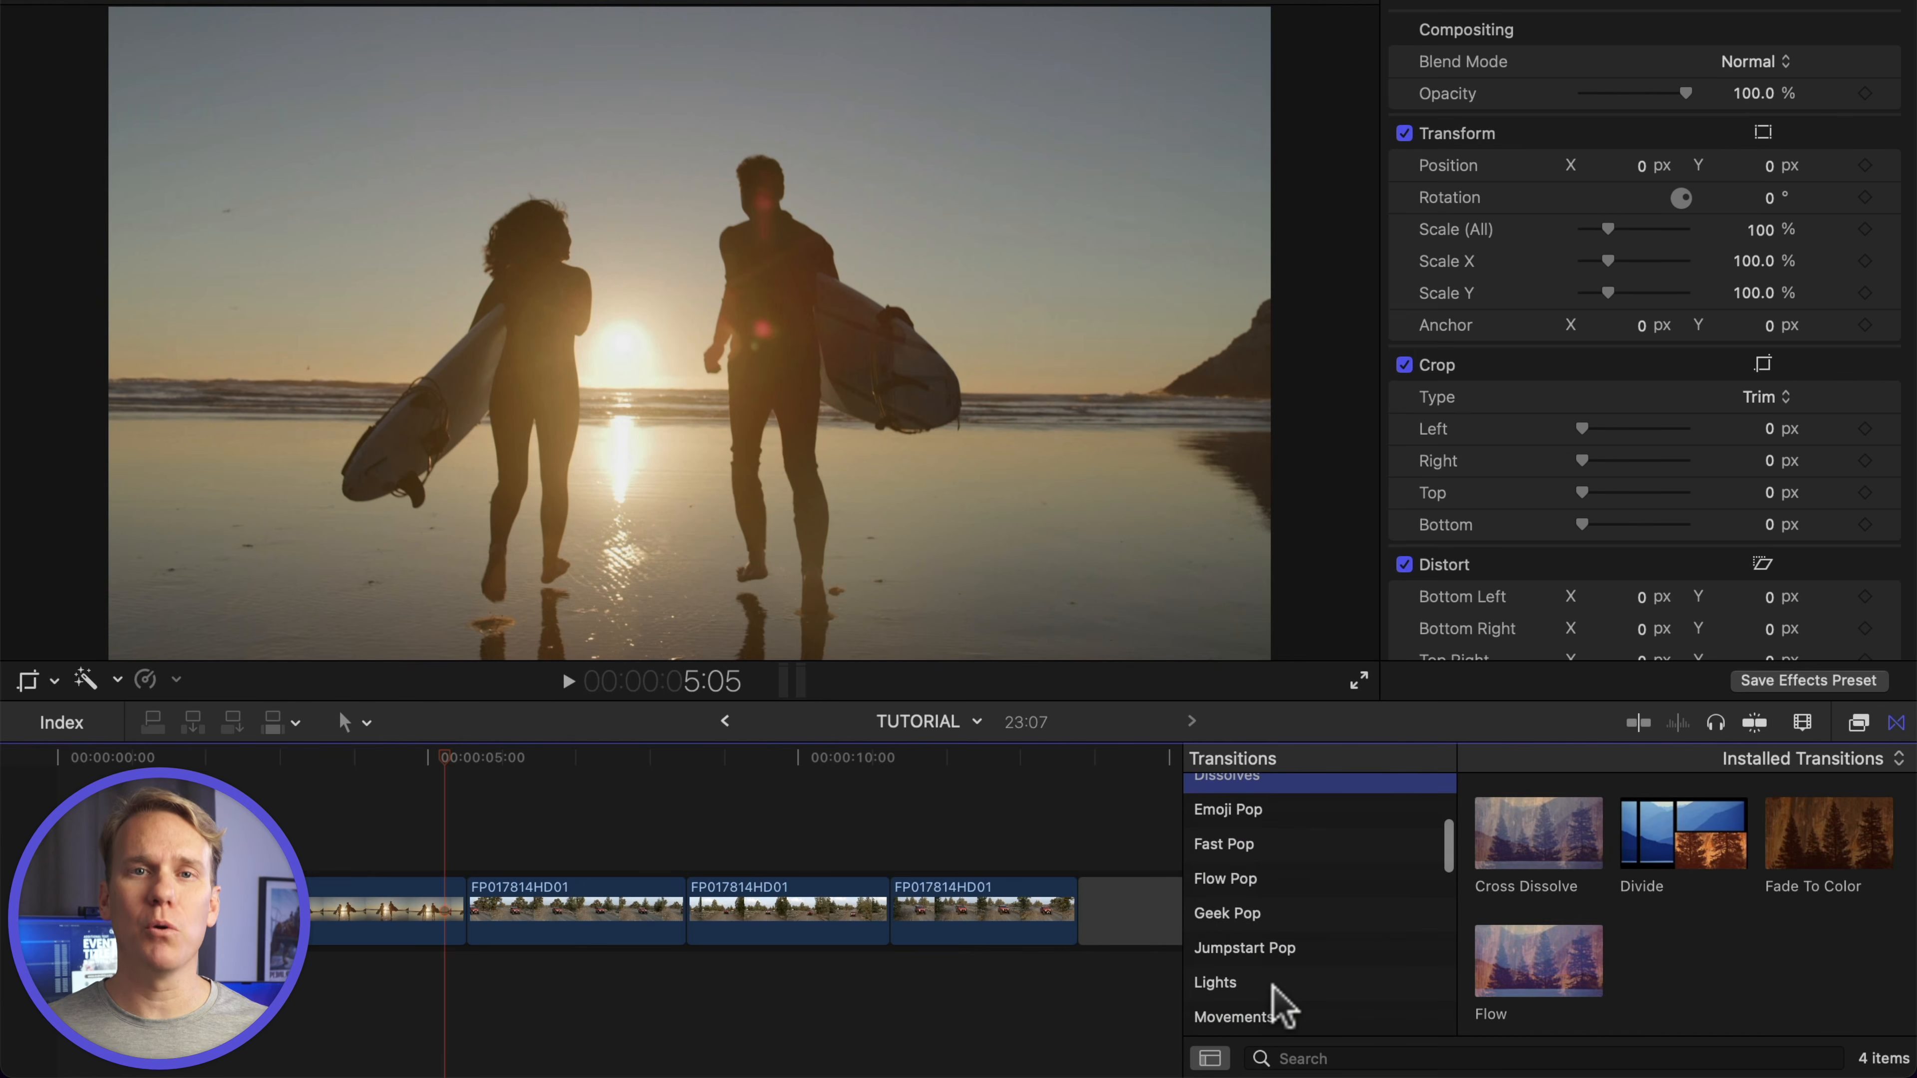
Browse the Lights transitions and preview Lens Flare, and search the installed transitions for "wipe"
click(1274, 986)
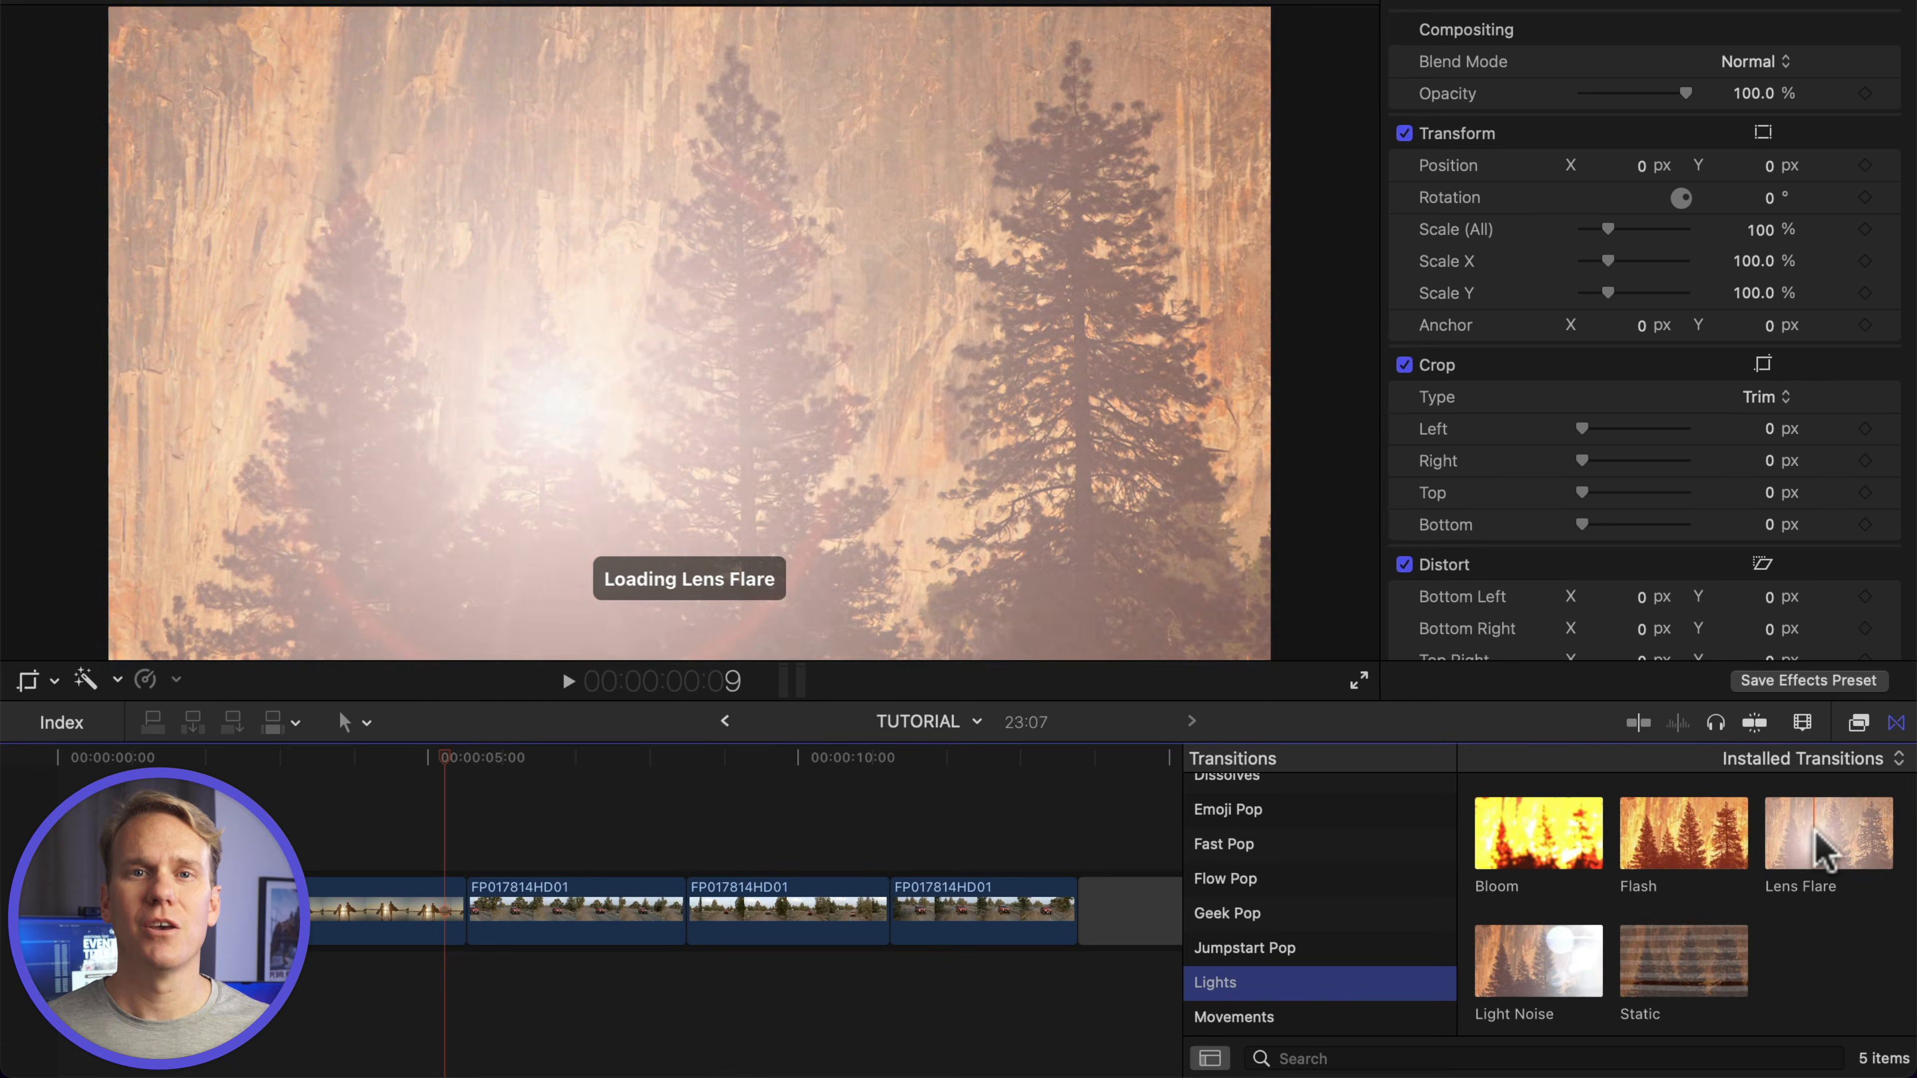
click(1351, 1057)
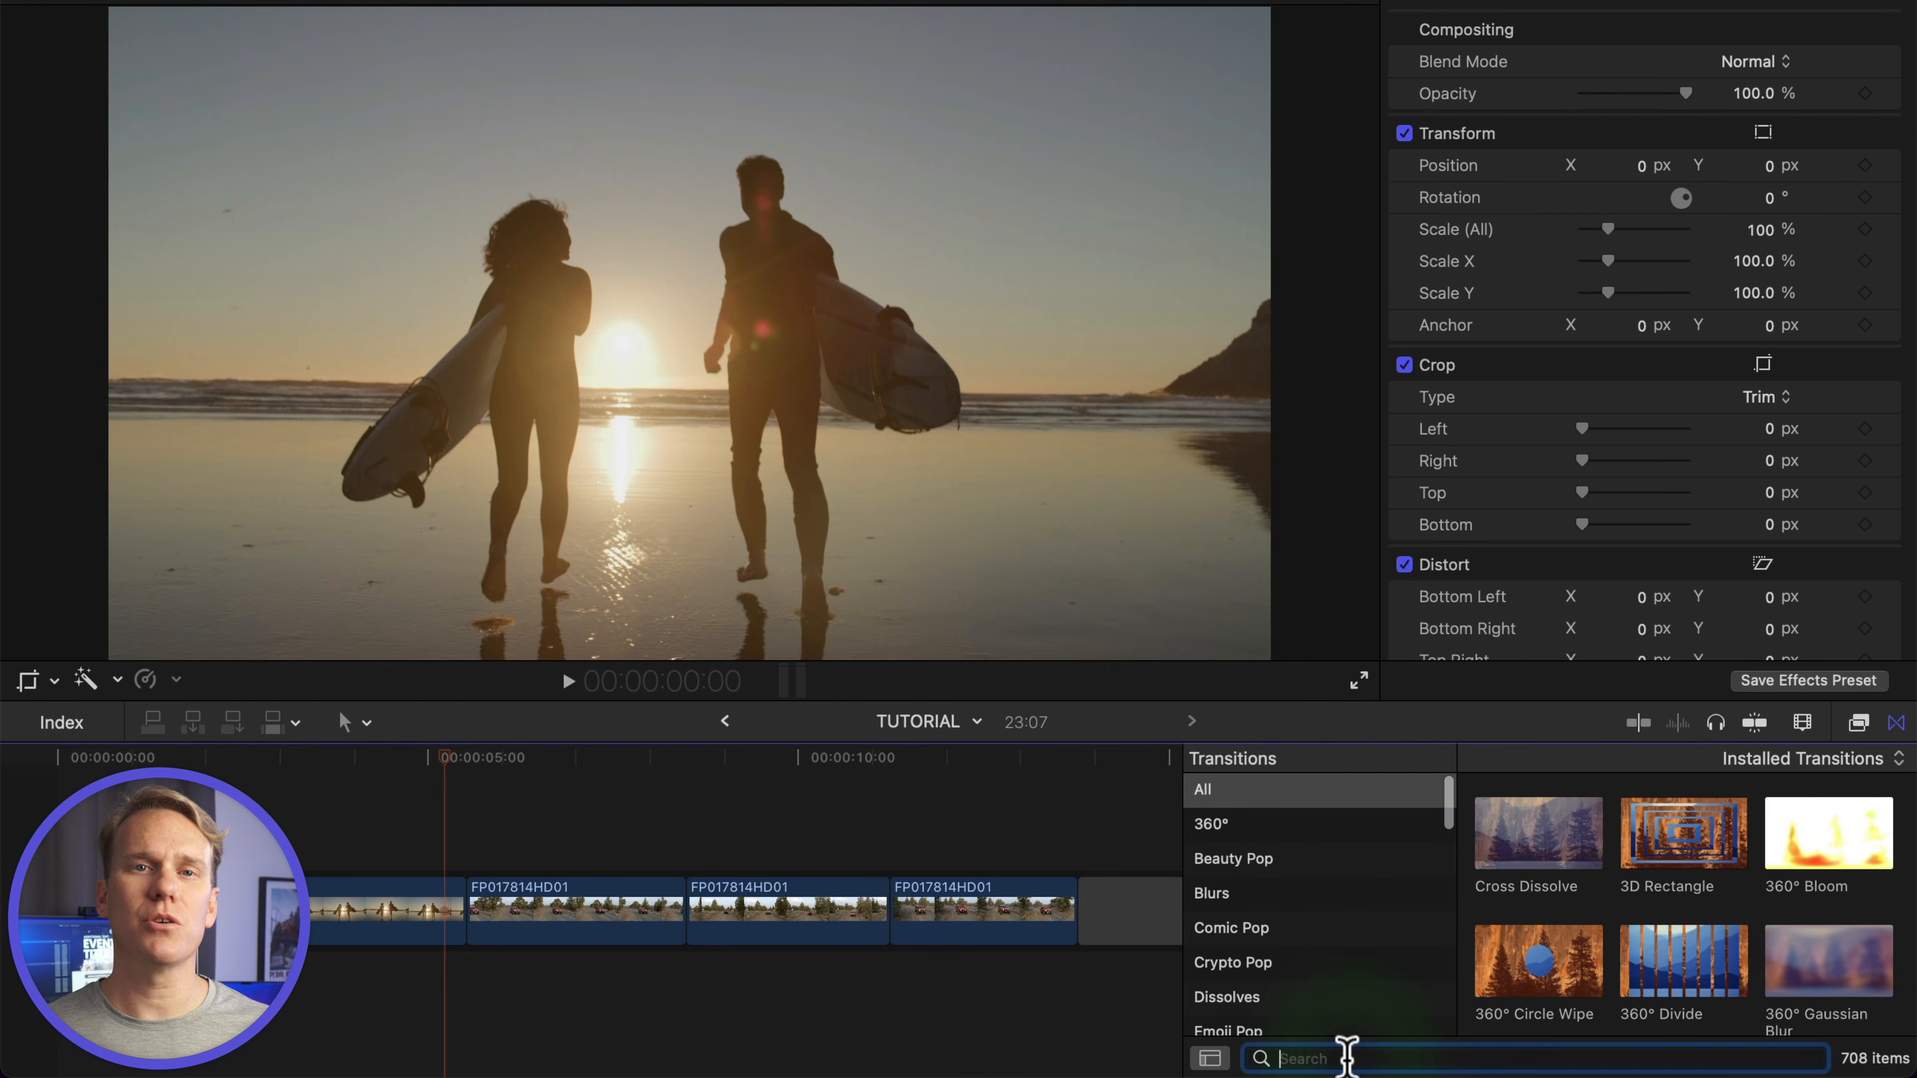
text(wipw)
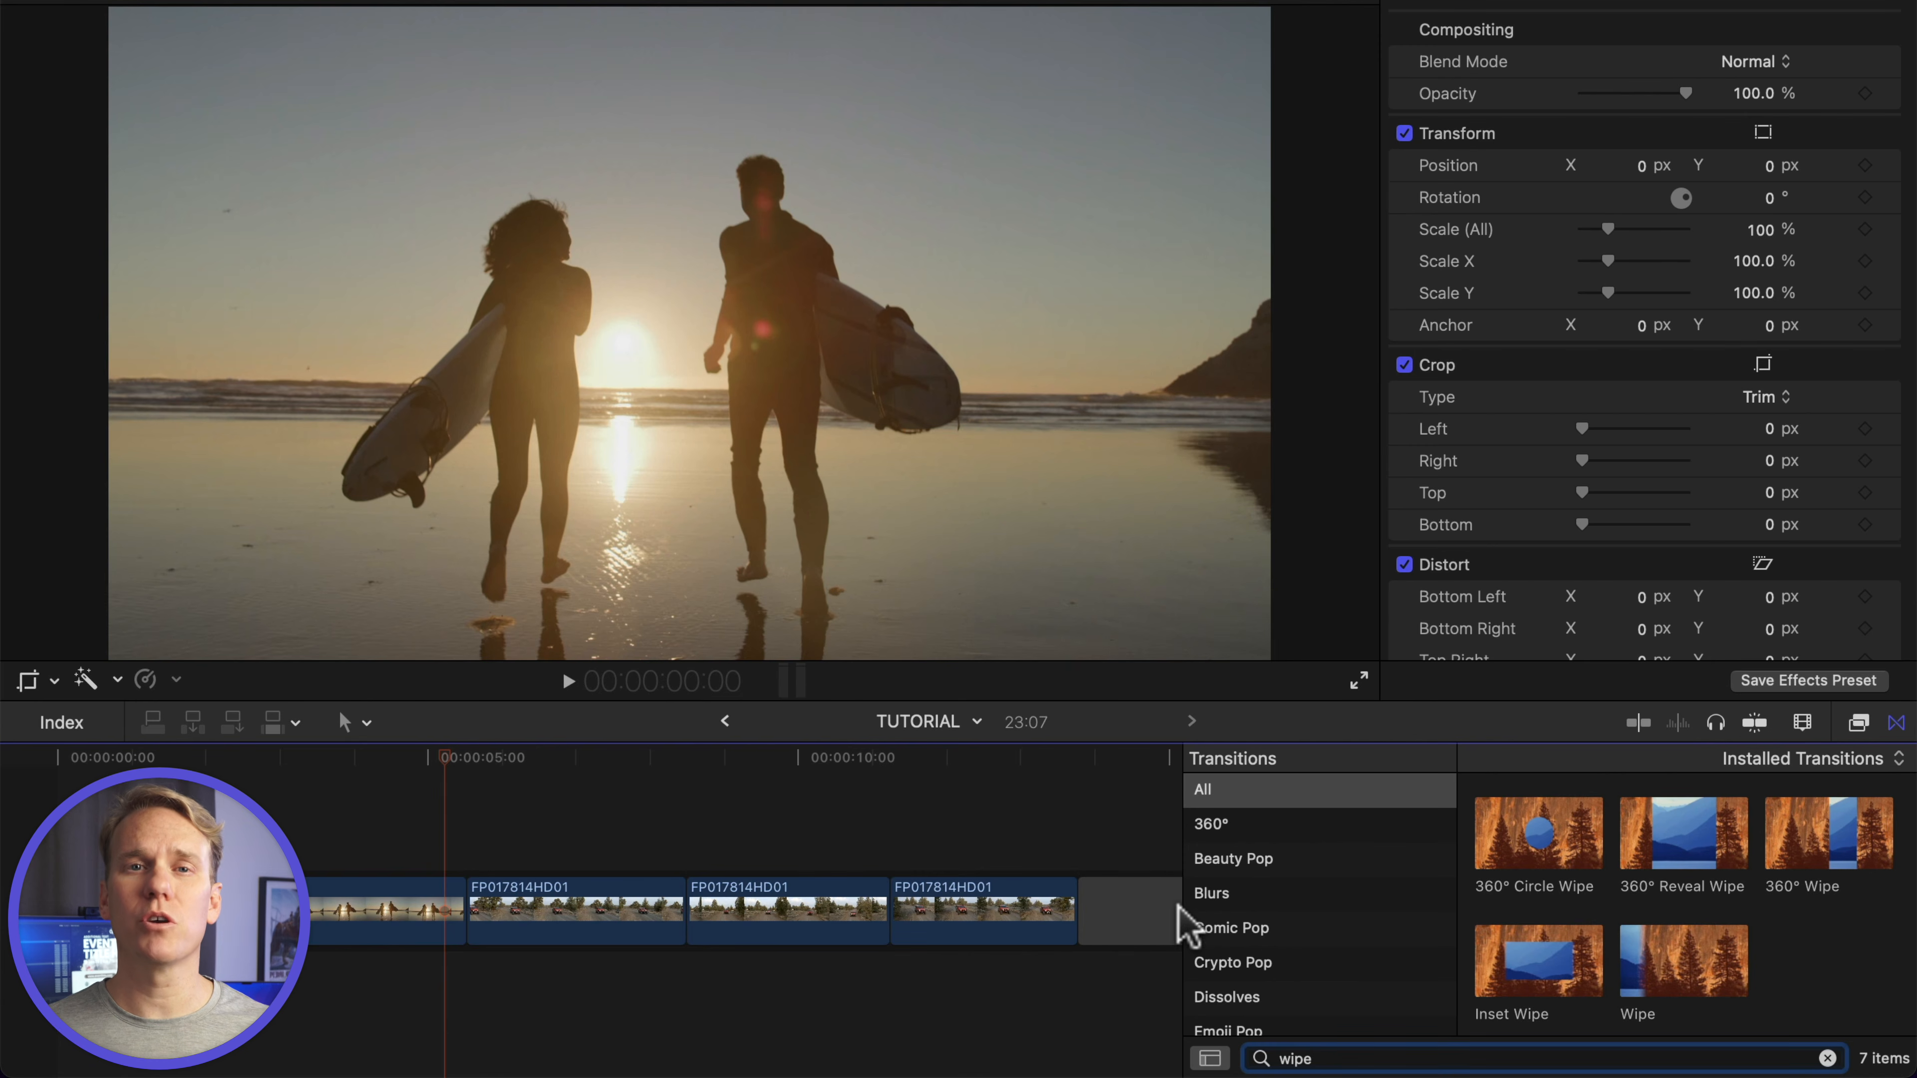
drag(1189, 925, 984, 894)
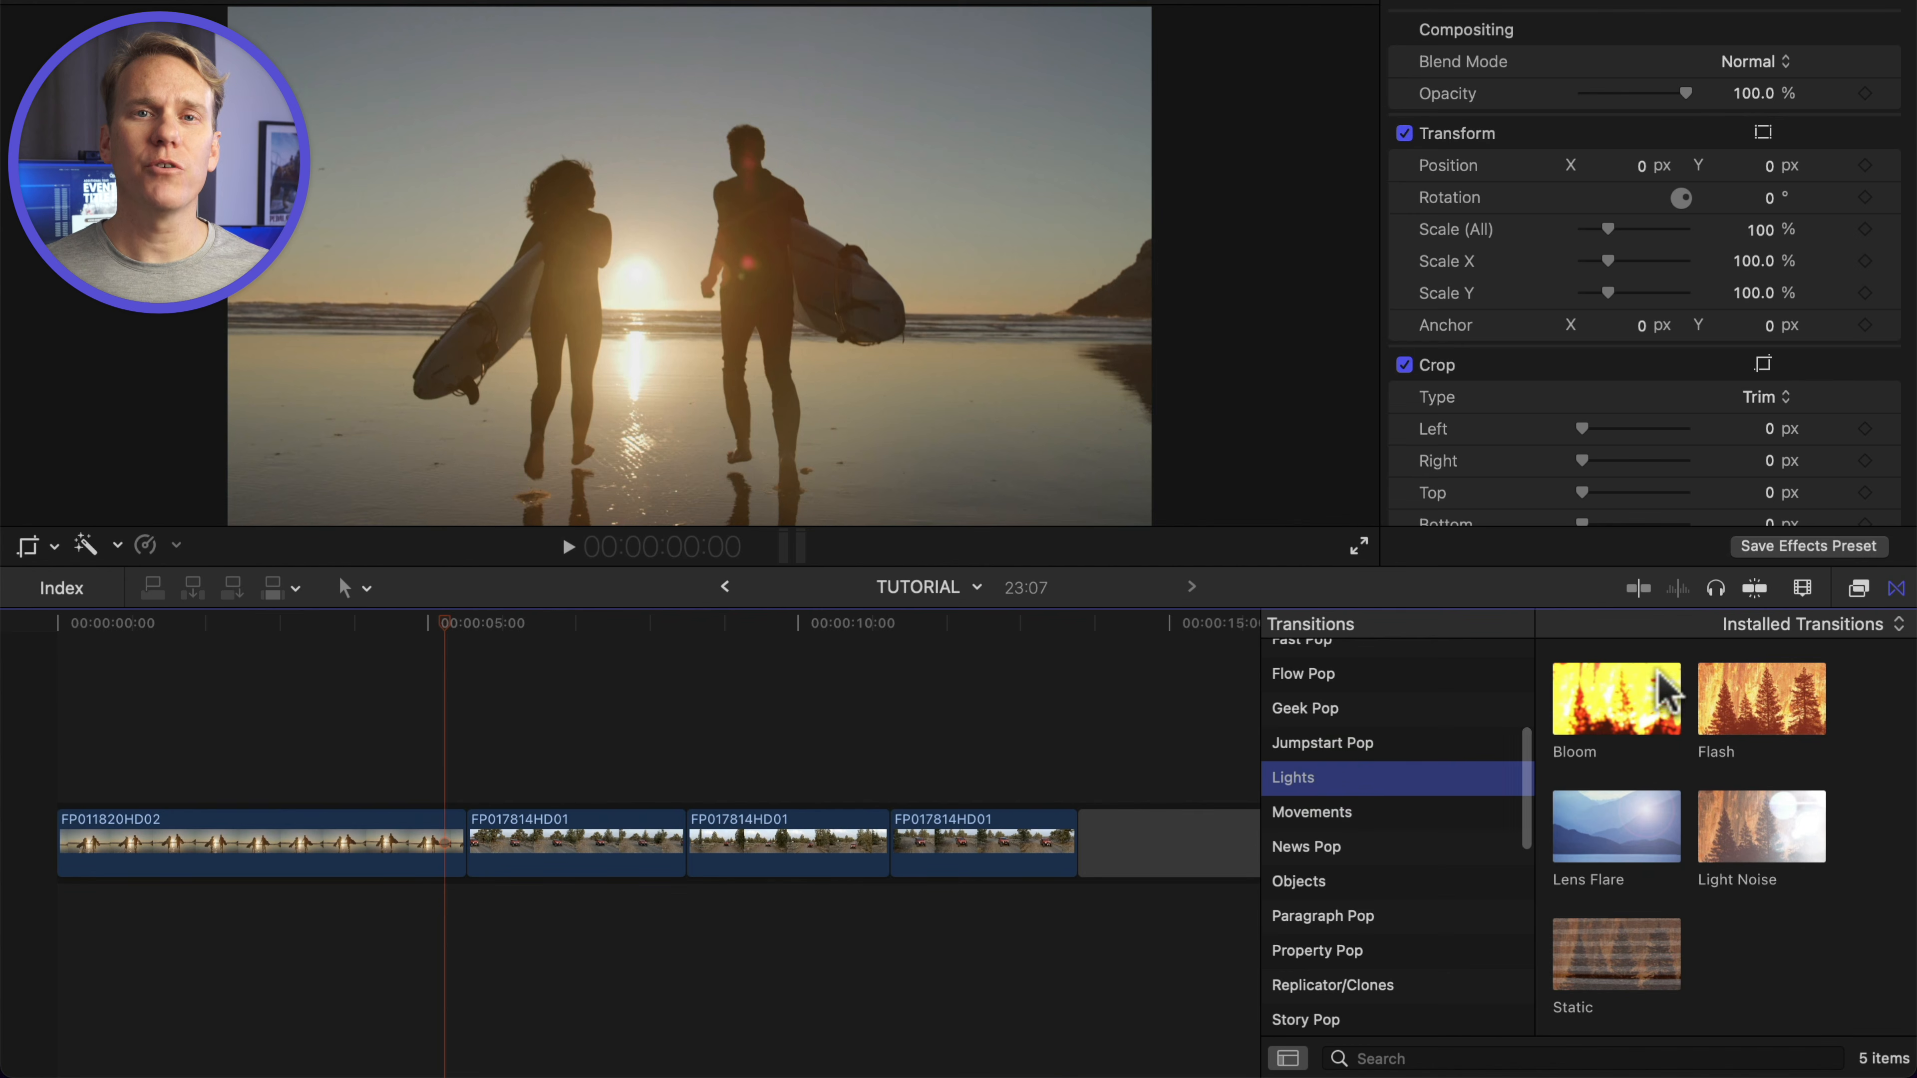
Place Bloom on the cut between the first and second clips, swap it for Flash, and play the transition back
drag(1660, 691, 472, 845)
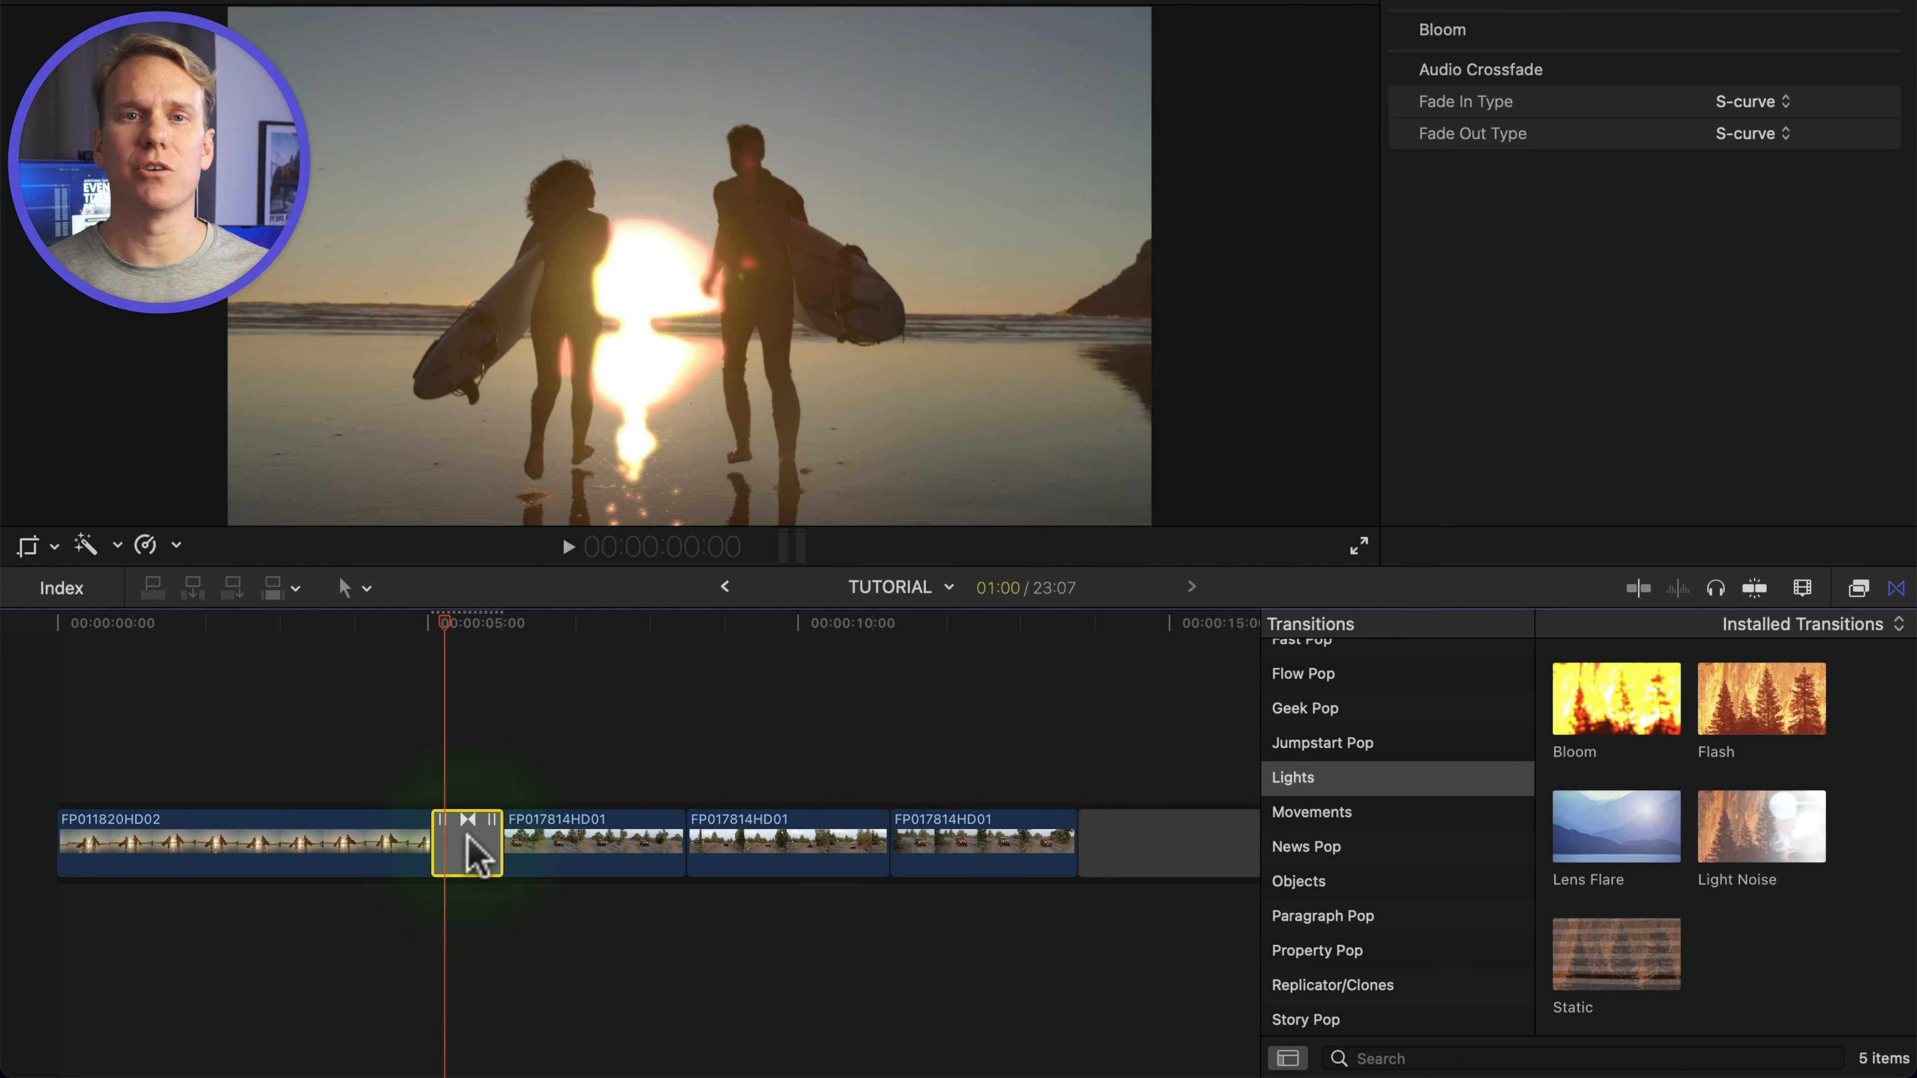
click(677, 834)
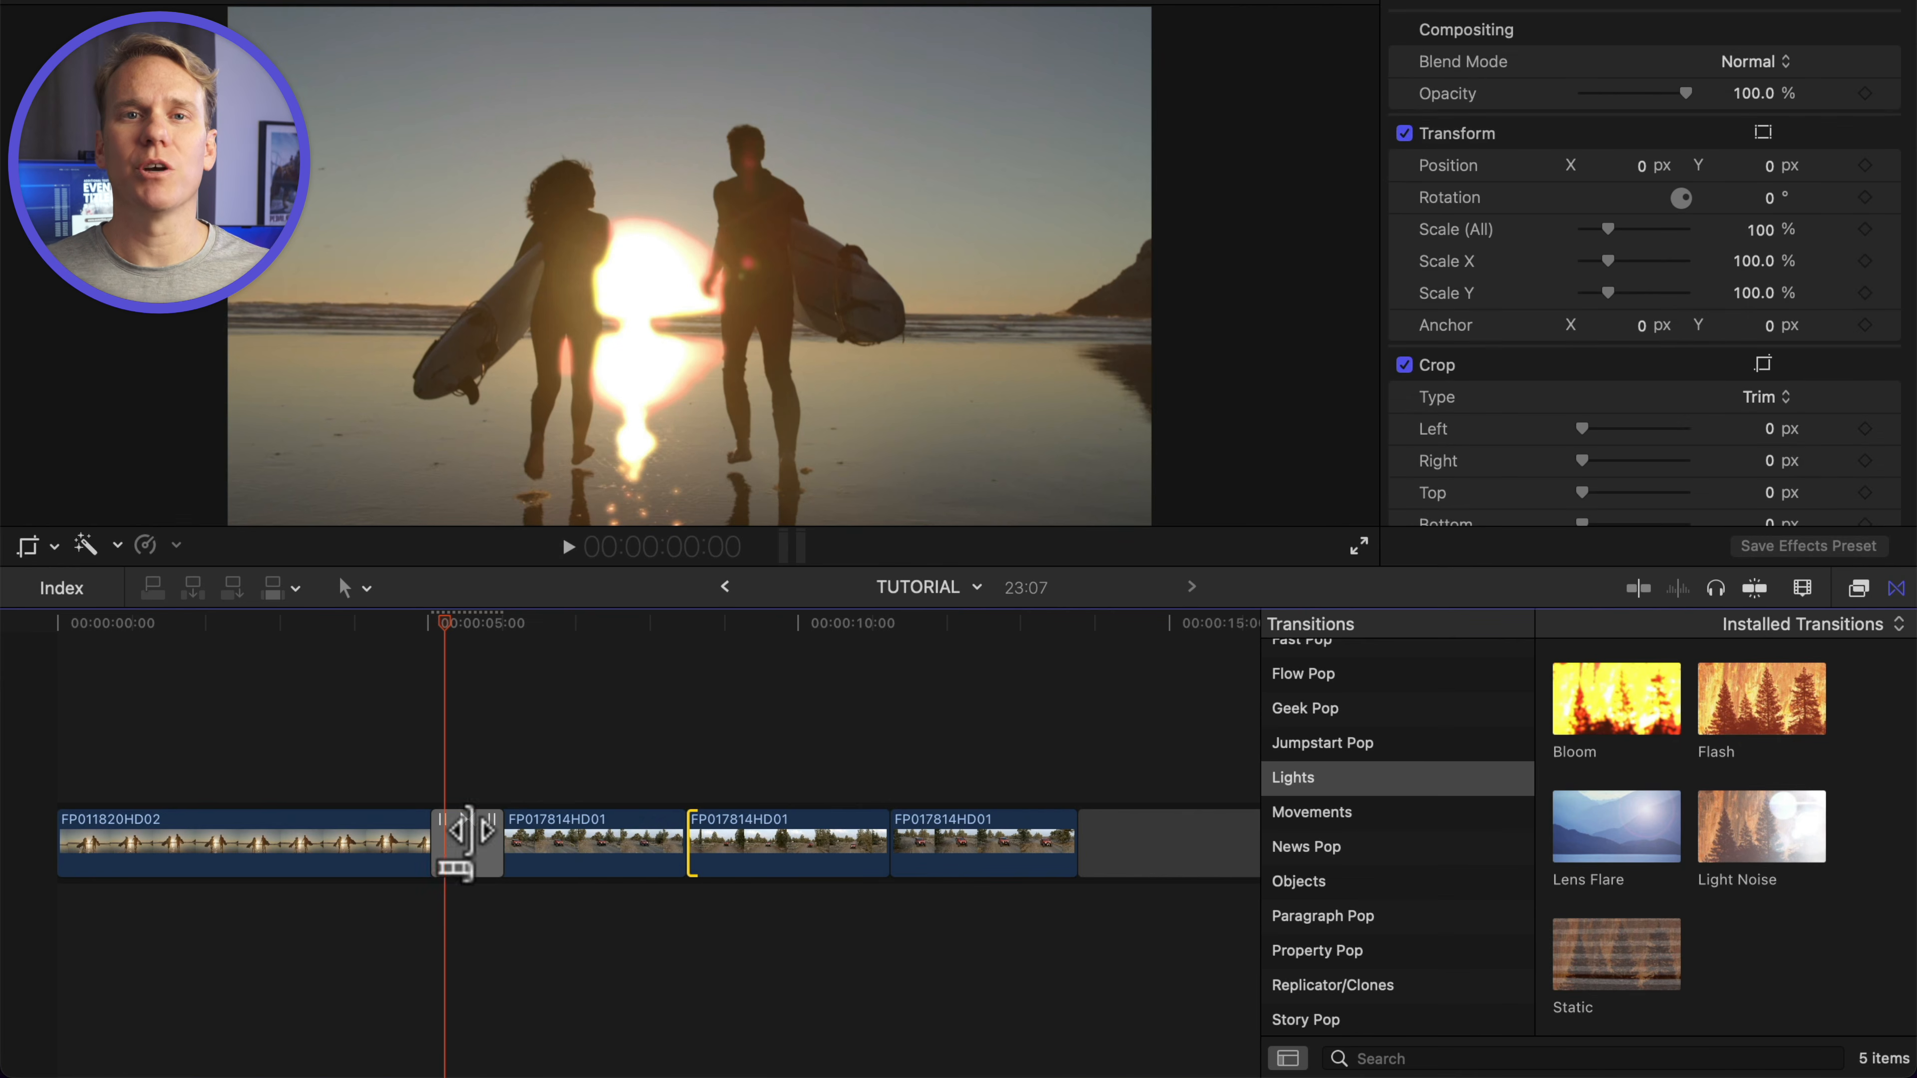
drag(1756, 710, 476, 850)
click(428, 731)
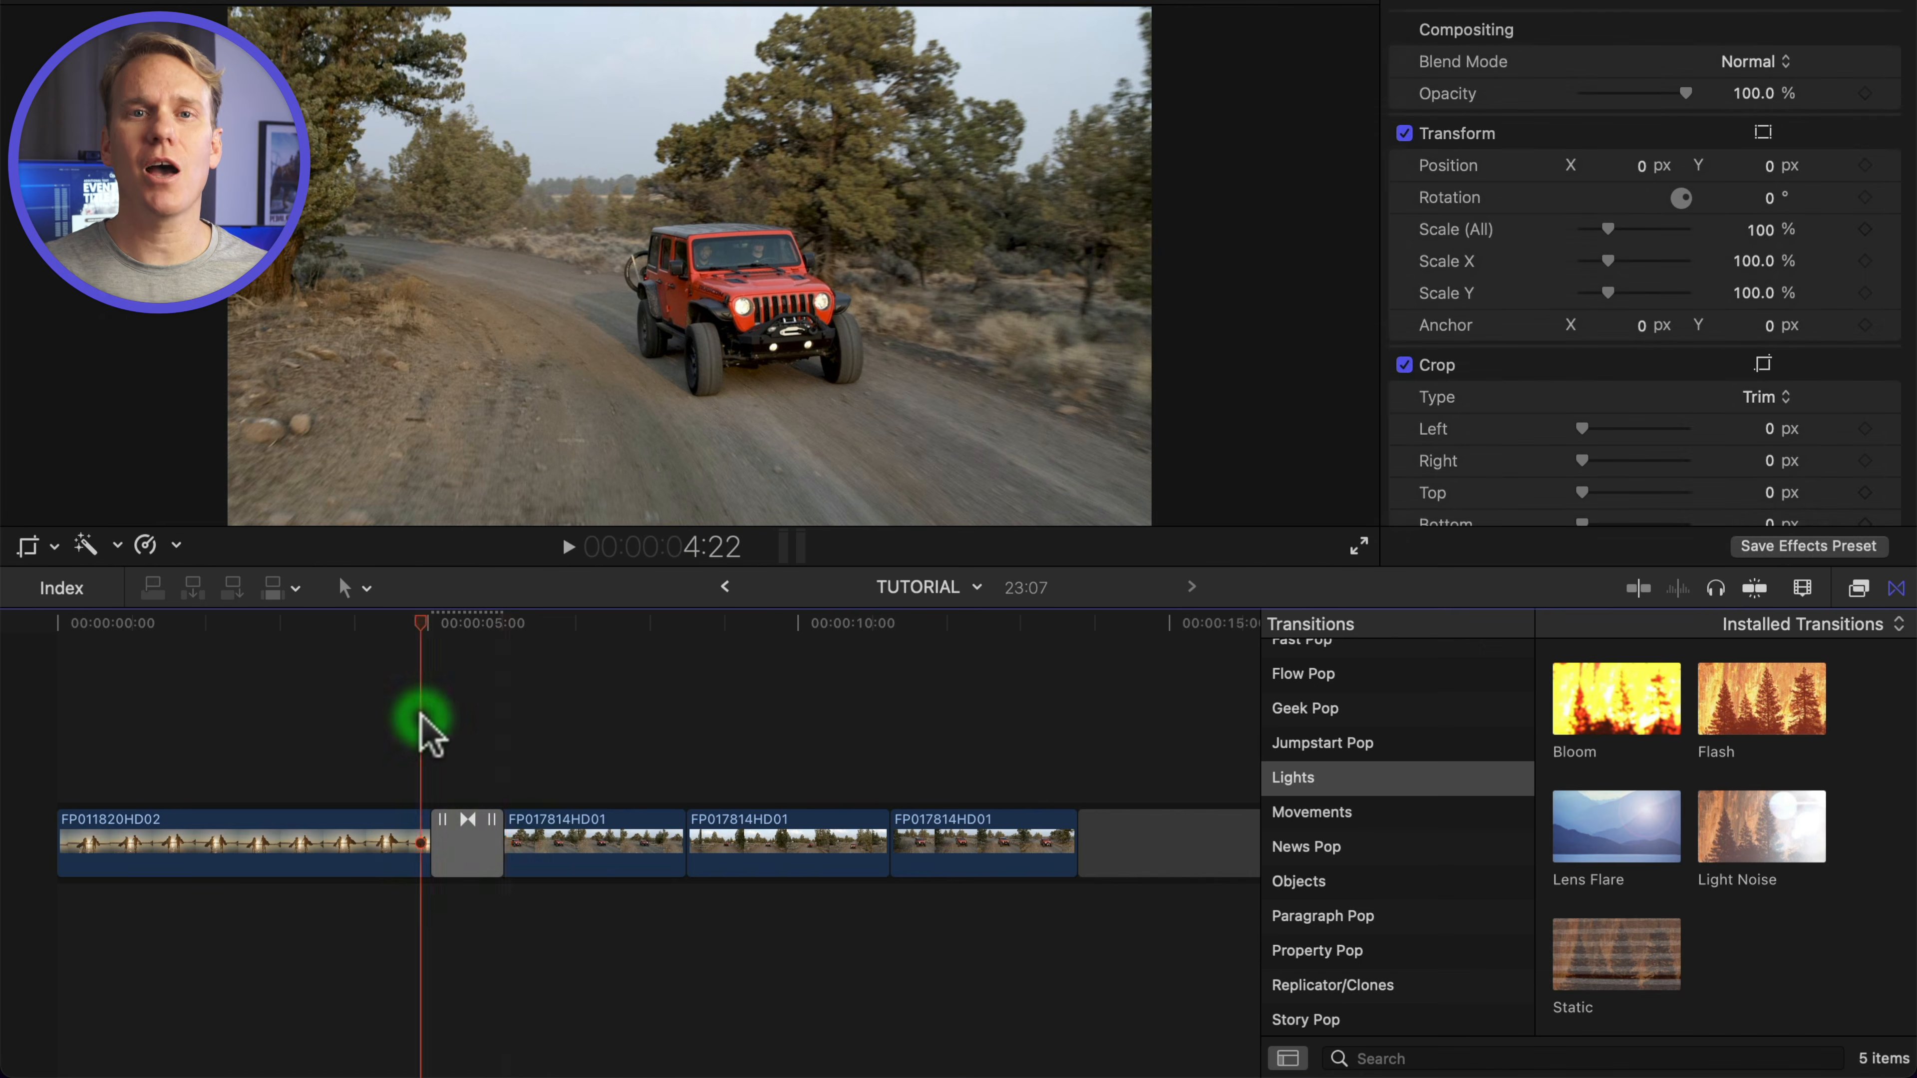
key(space)
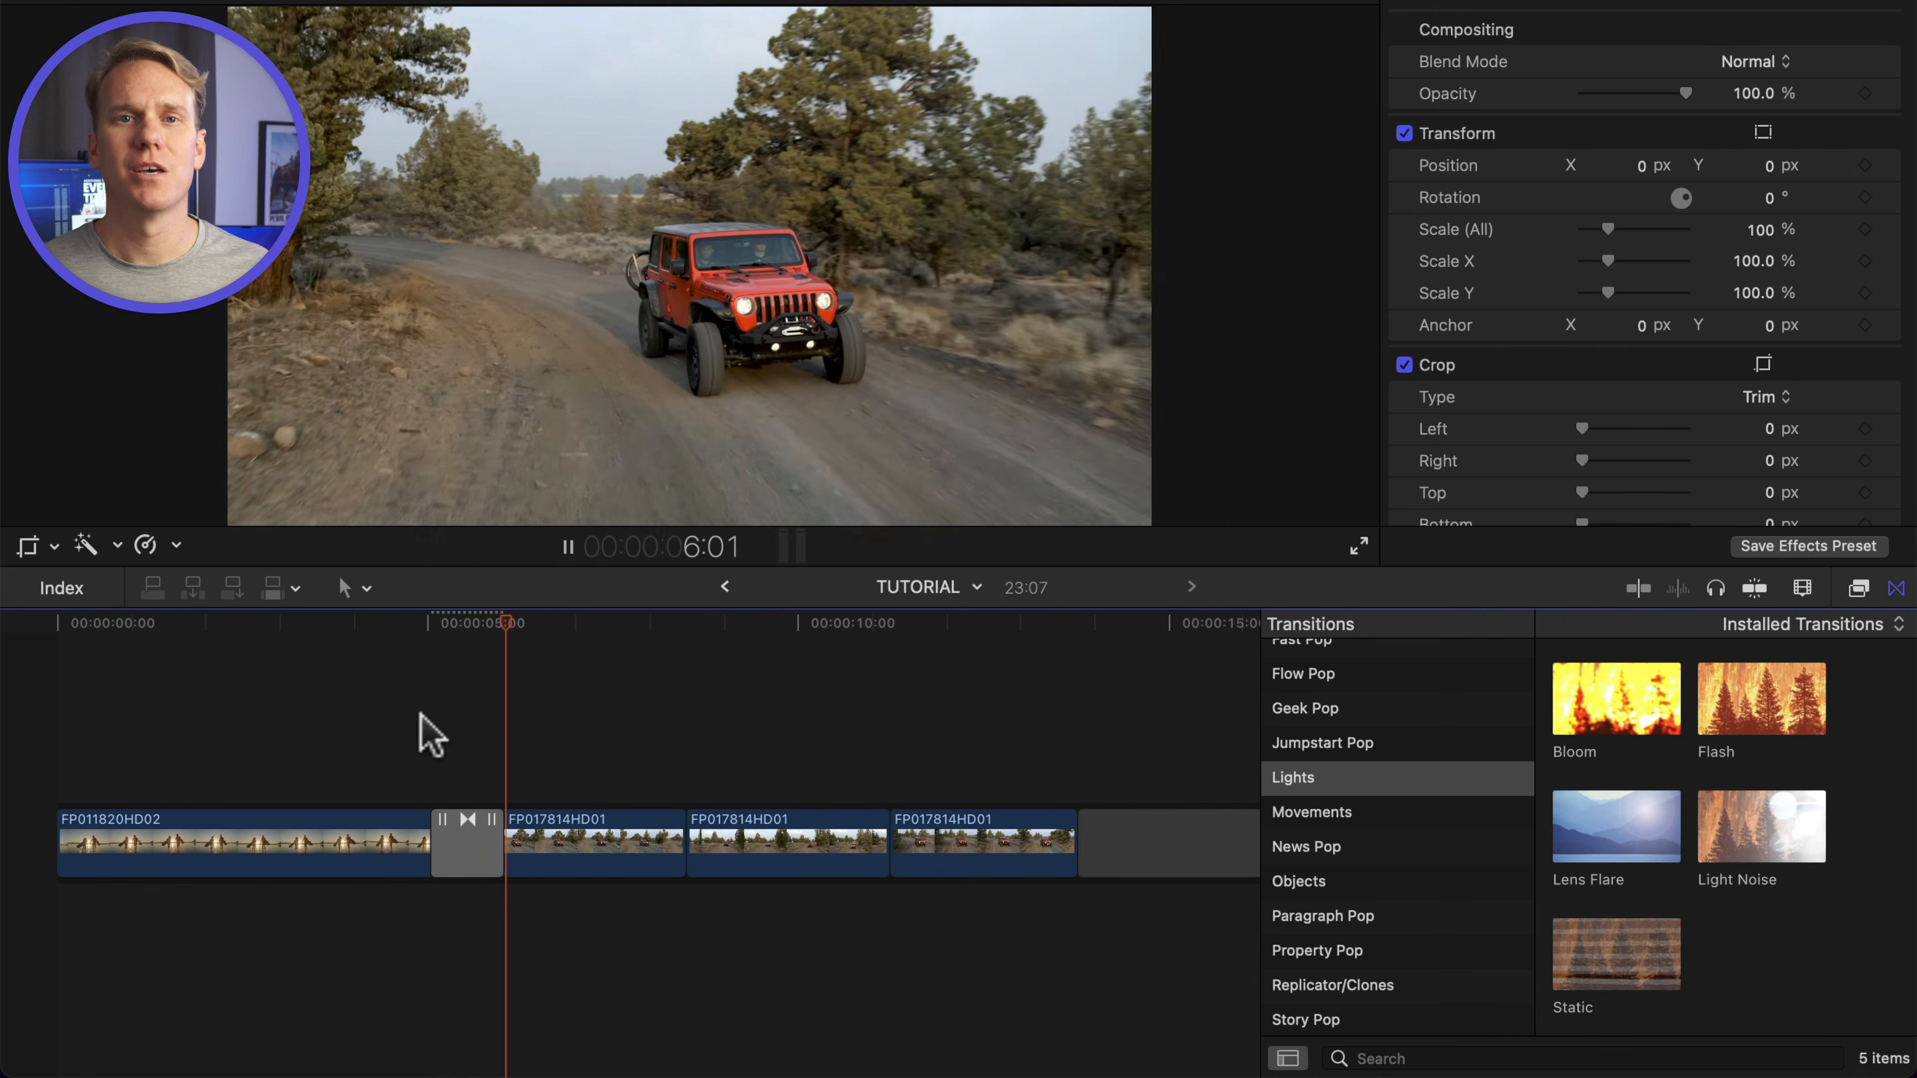
key(space)
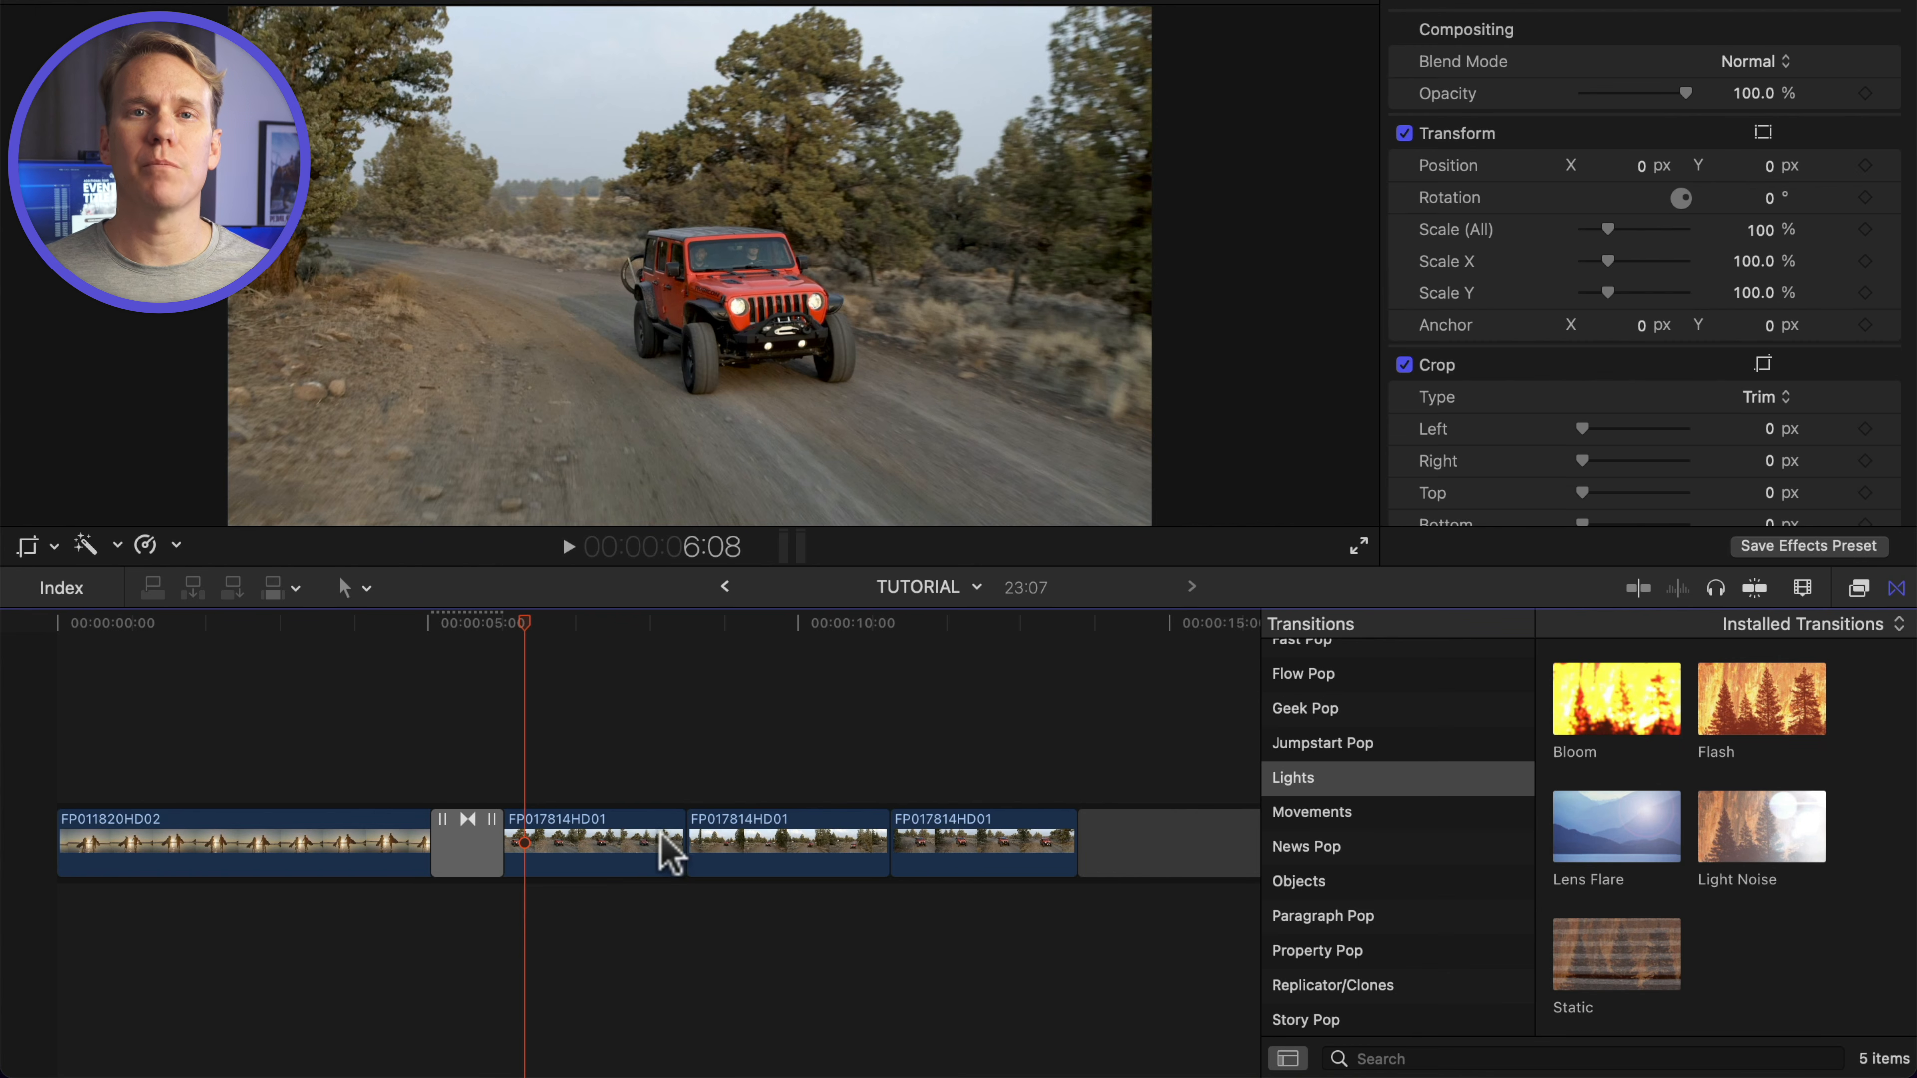
Select the edit point between the second and third clips and apply the Lens Flare transition to it
click(679, 831)
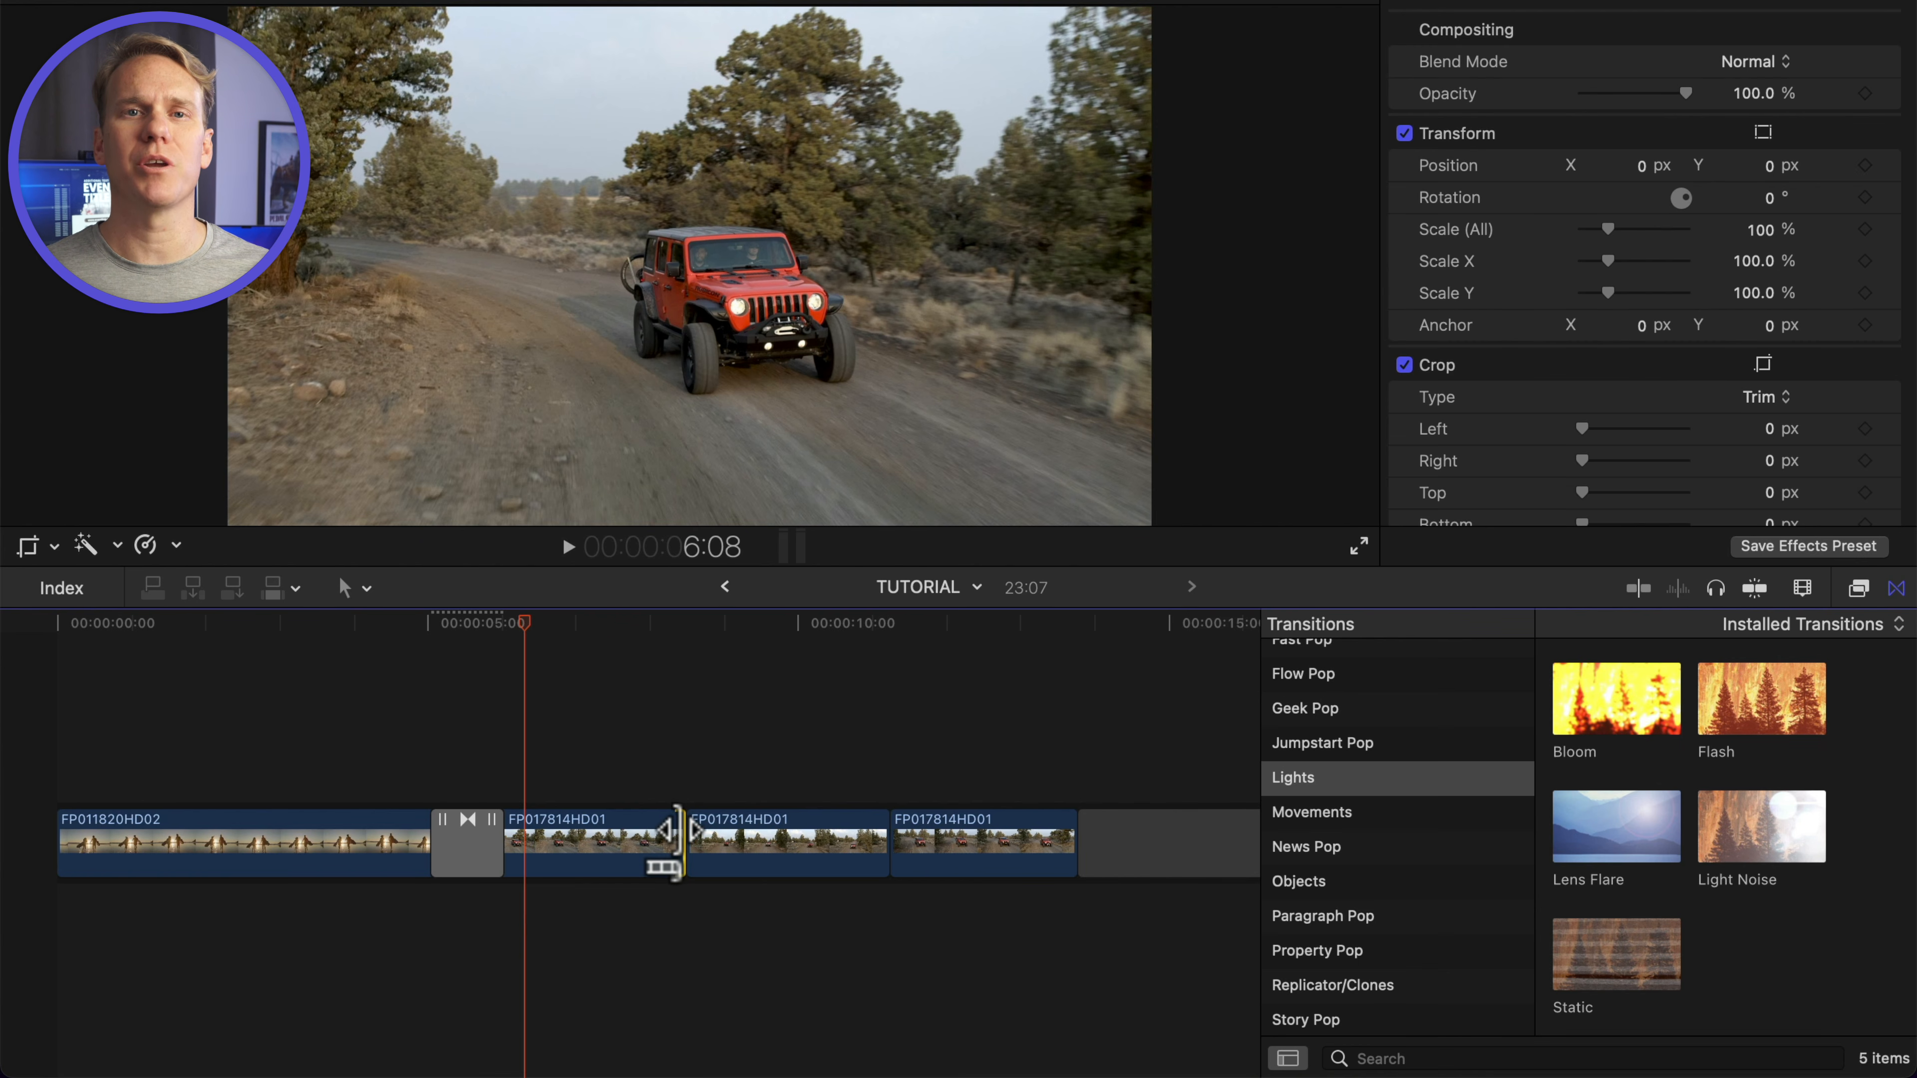
drag(680, 831, 683, 844)
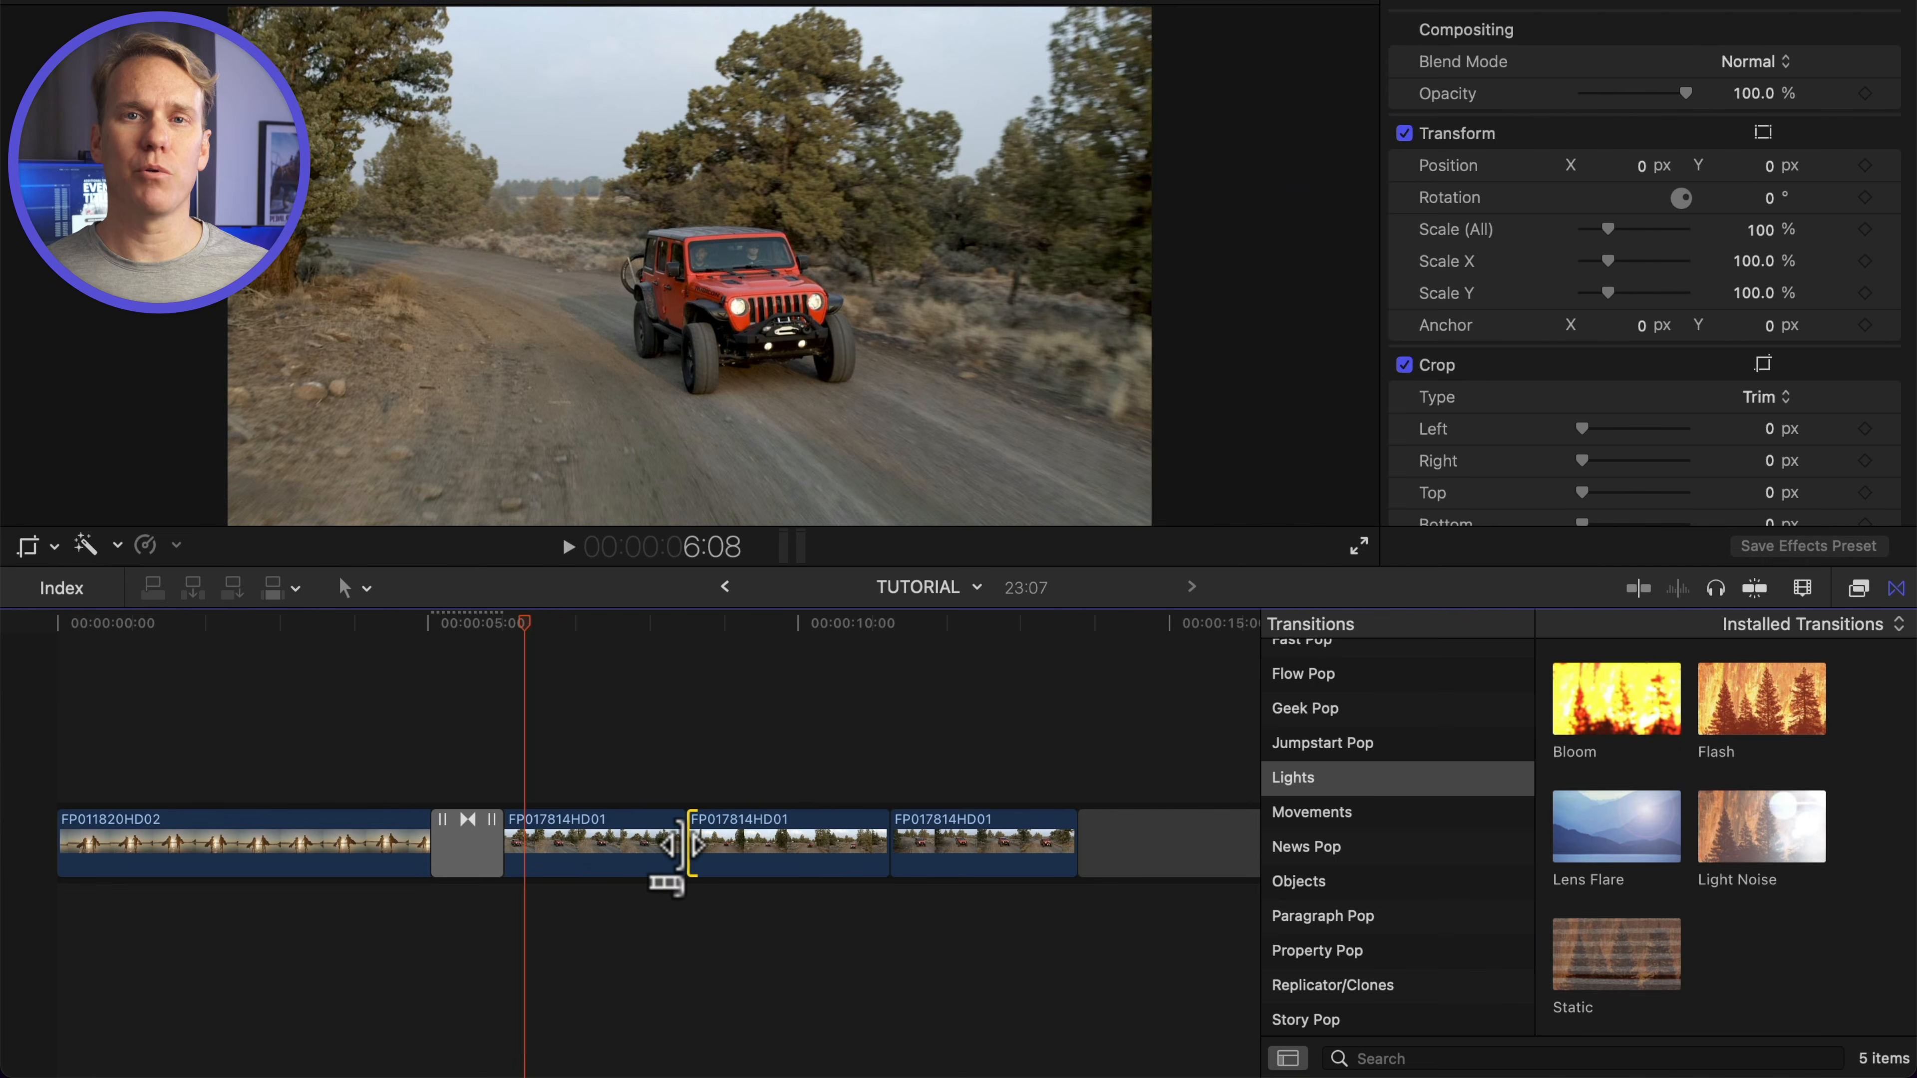
double_click(1607, 834)
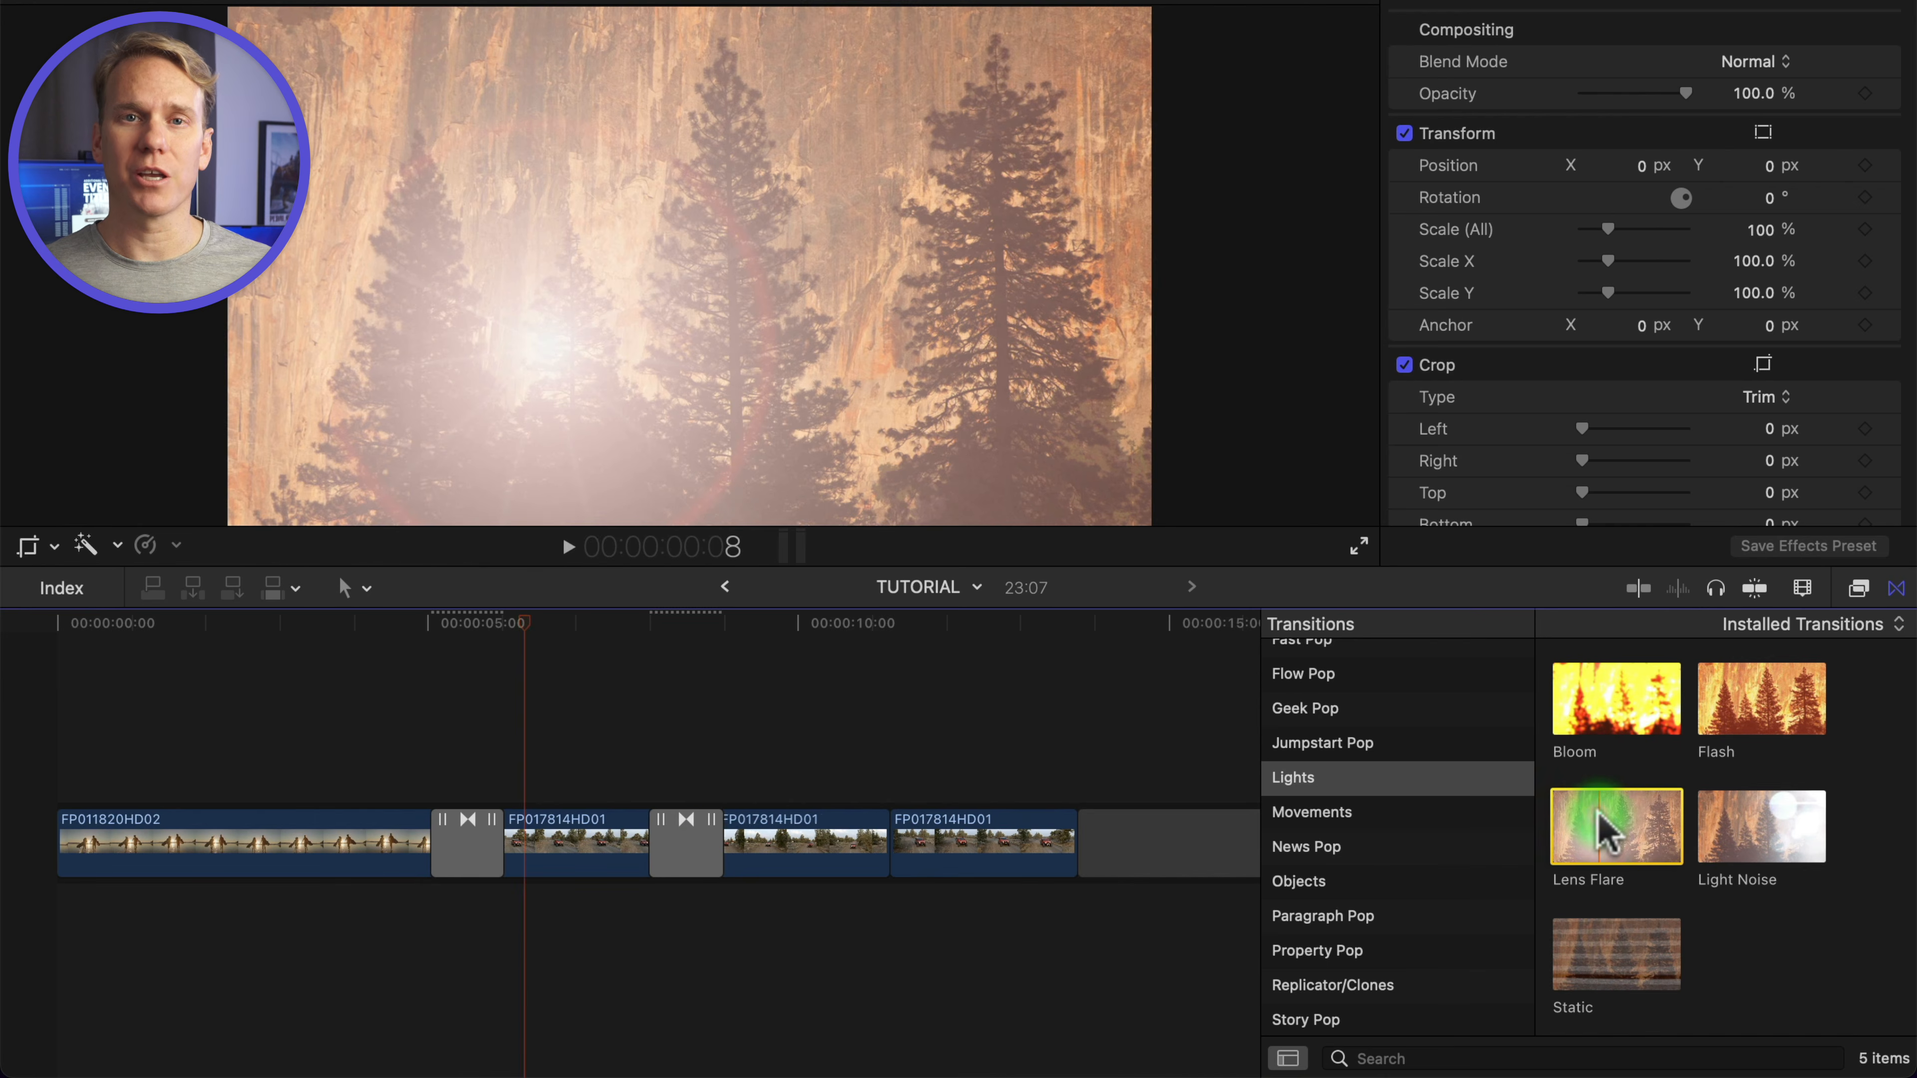
Apply the Bloom transition to both ends of the first clip, FP011820HD02
click(450, 839)
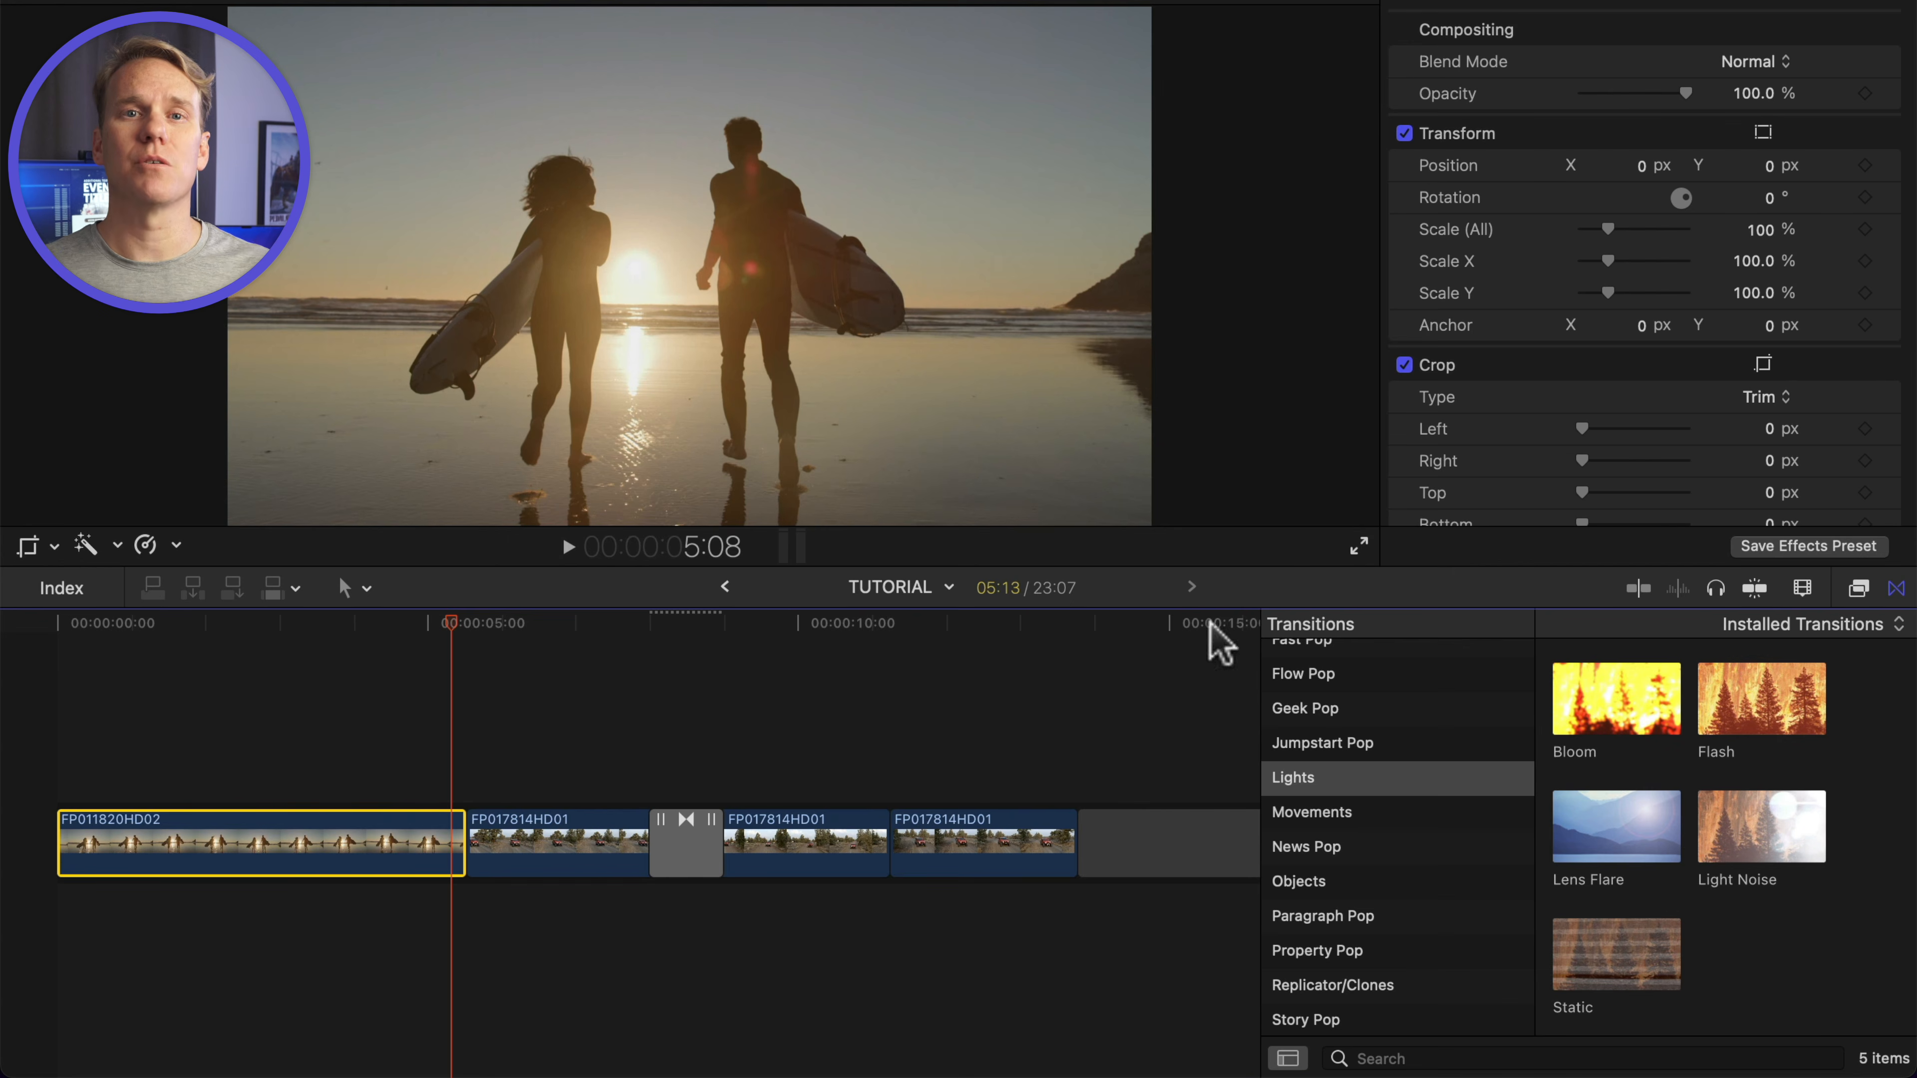
double_click(1559, 710)
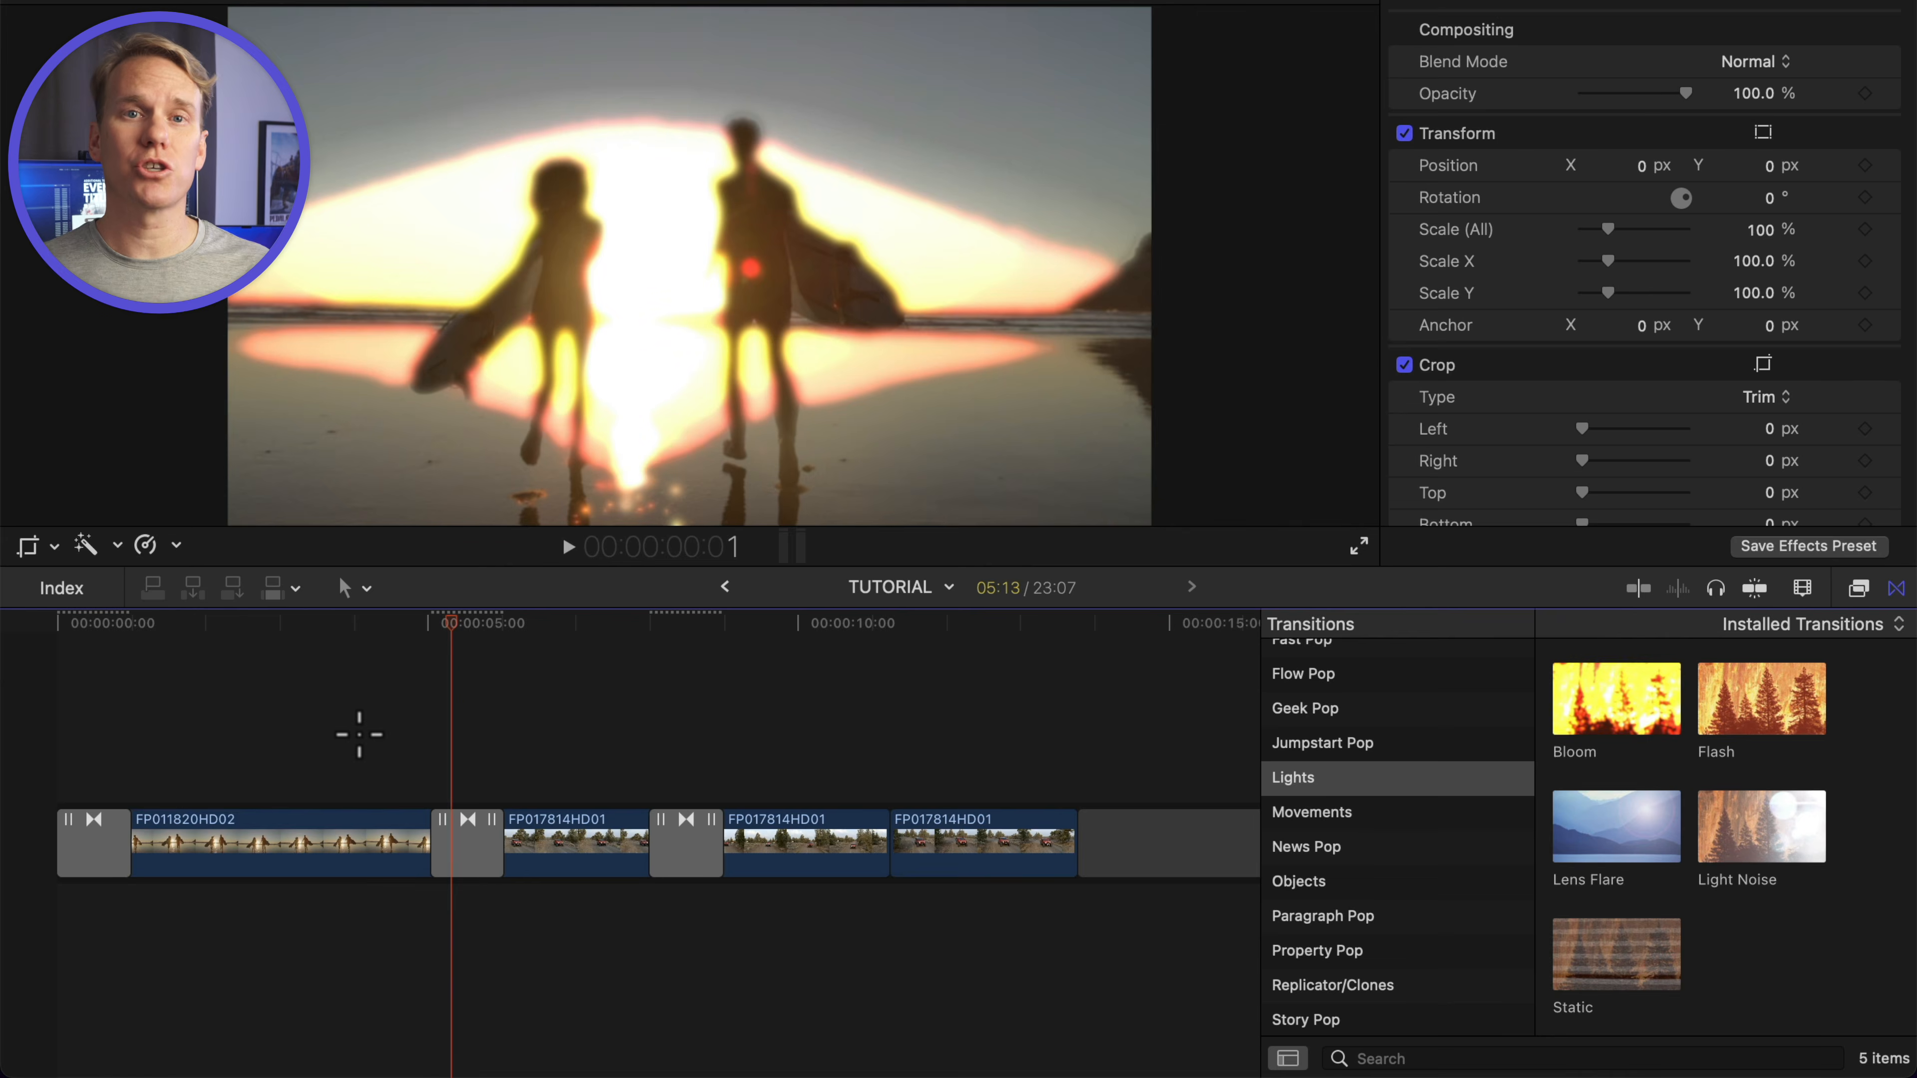
click(359, 736)
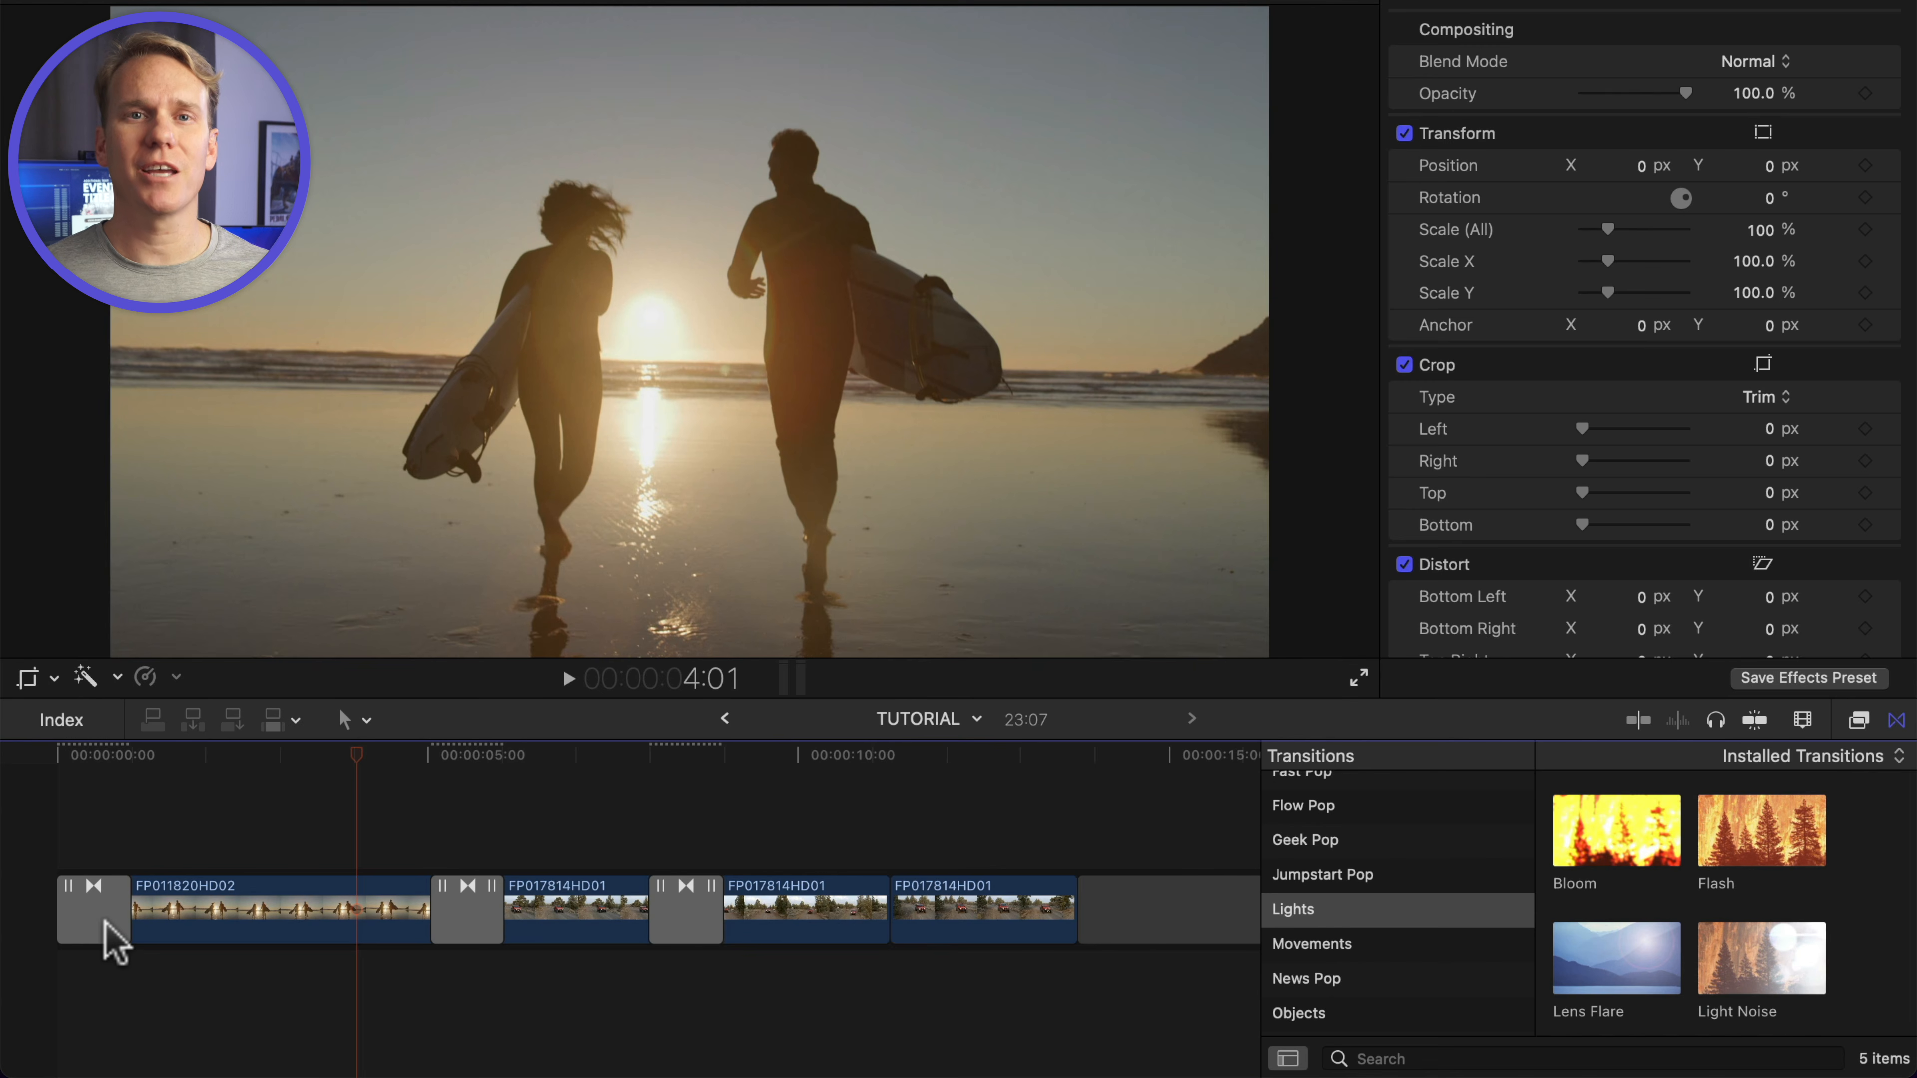
Delete the Bloom transition at the start of the first clip and move the Lens Flare transition there
click(106, 926)
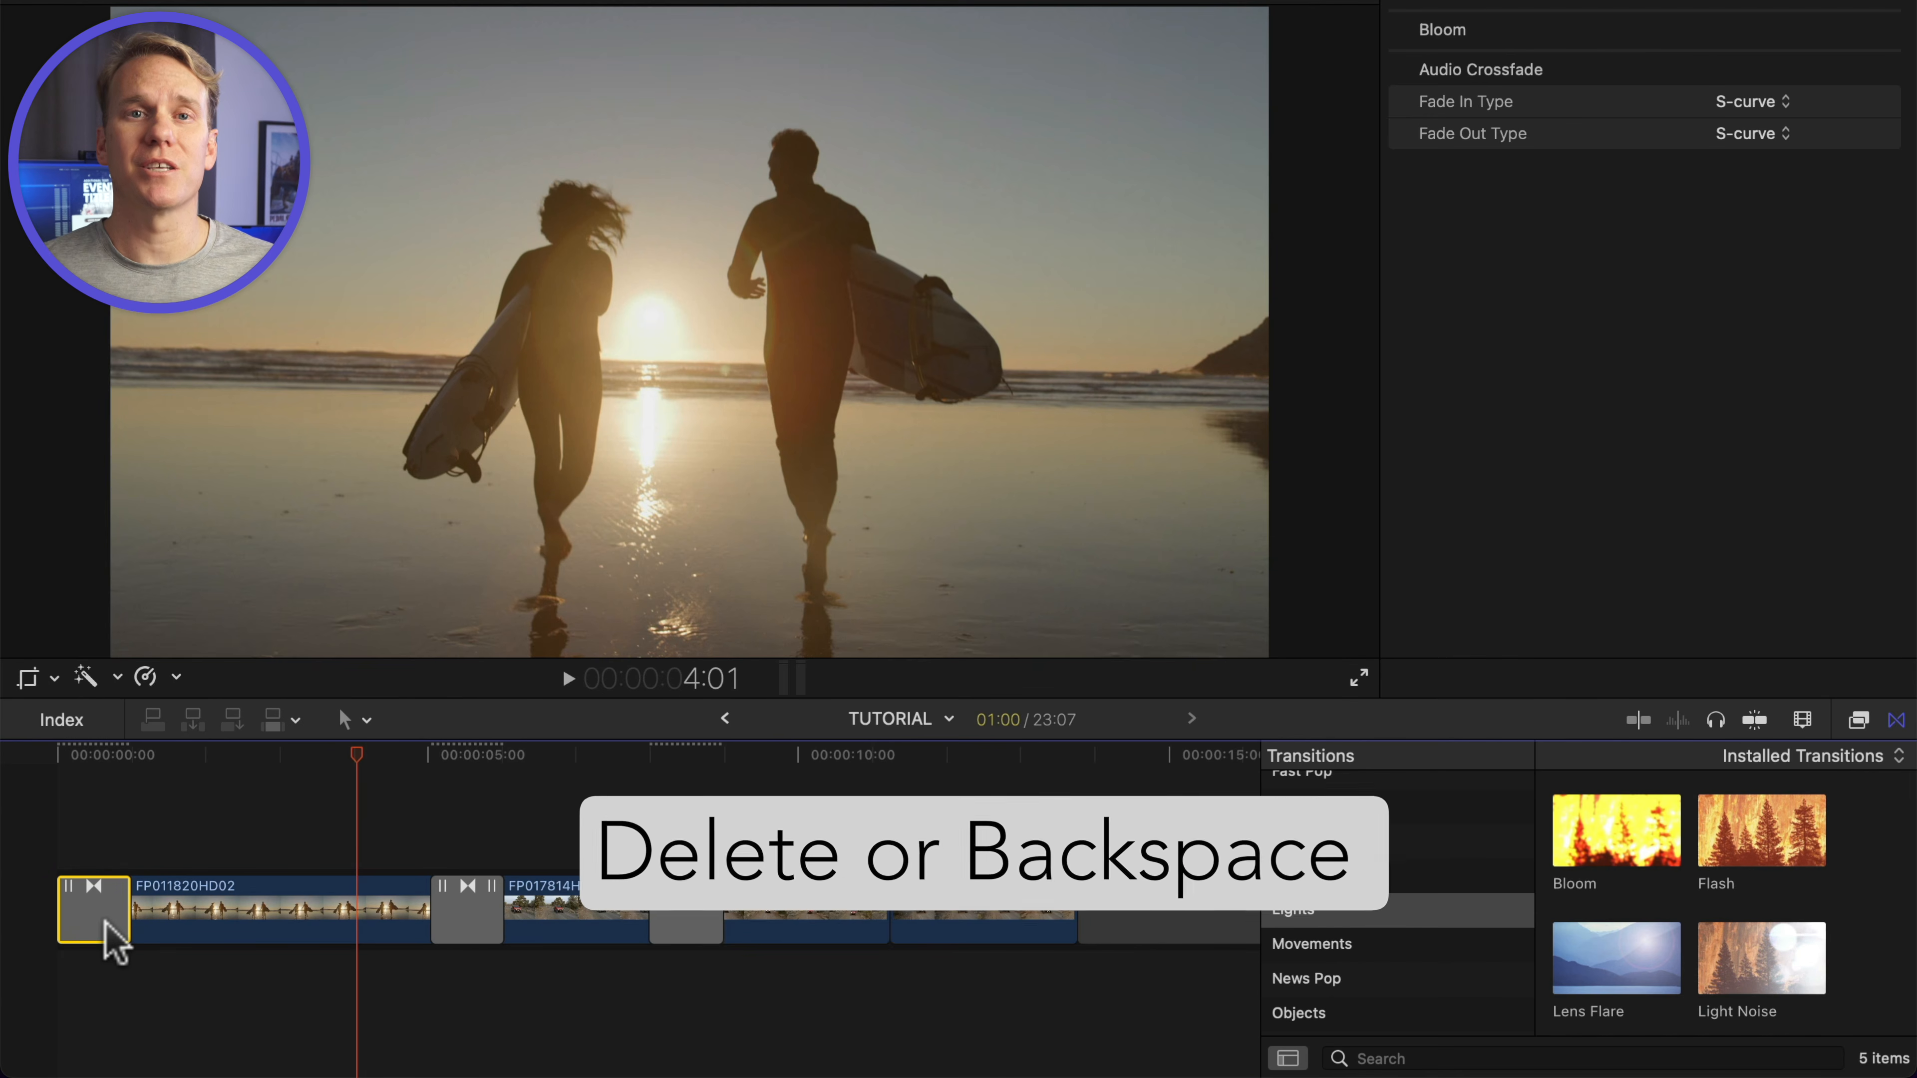
key(BackSpace)
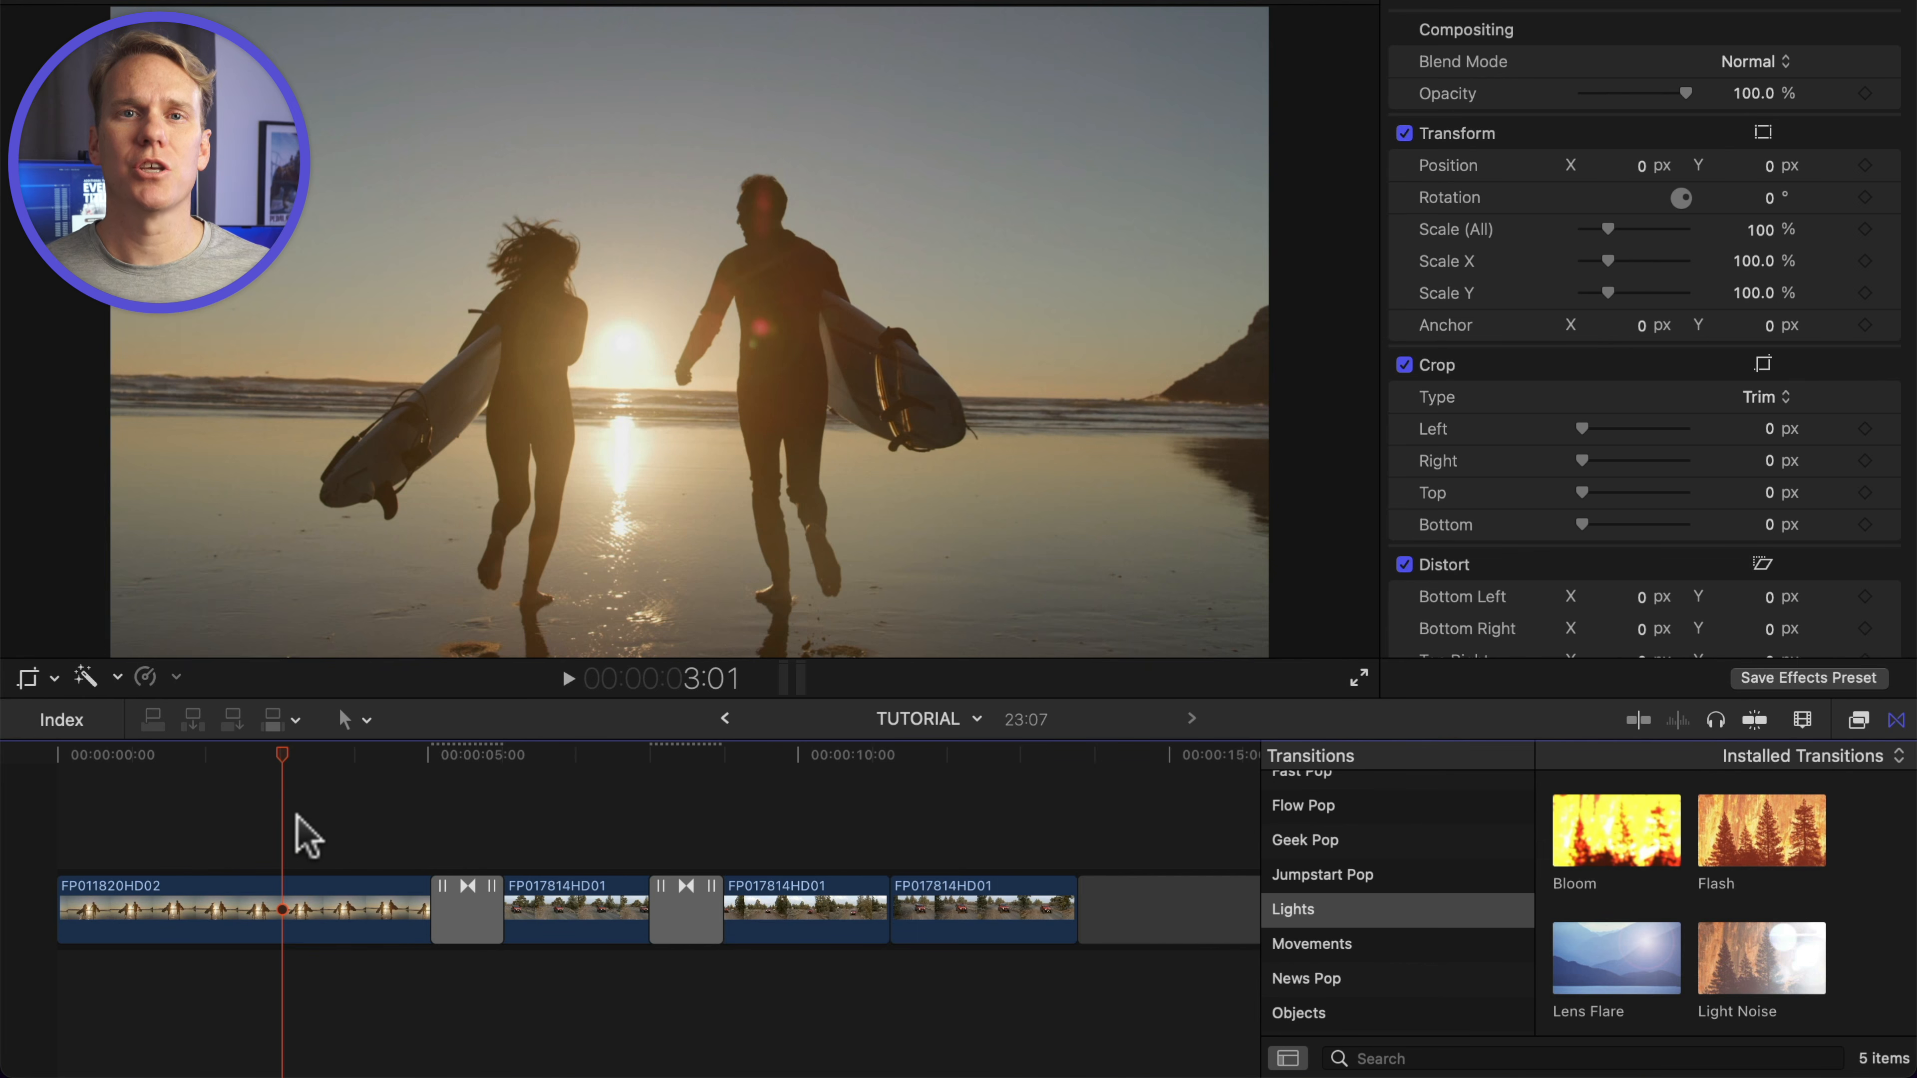
drag(710, 936, 21, 951)
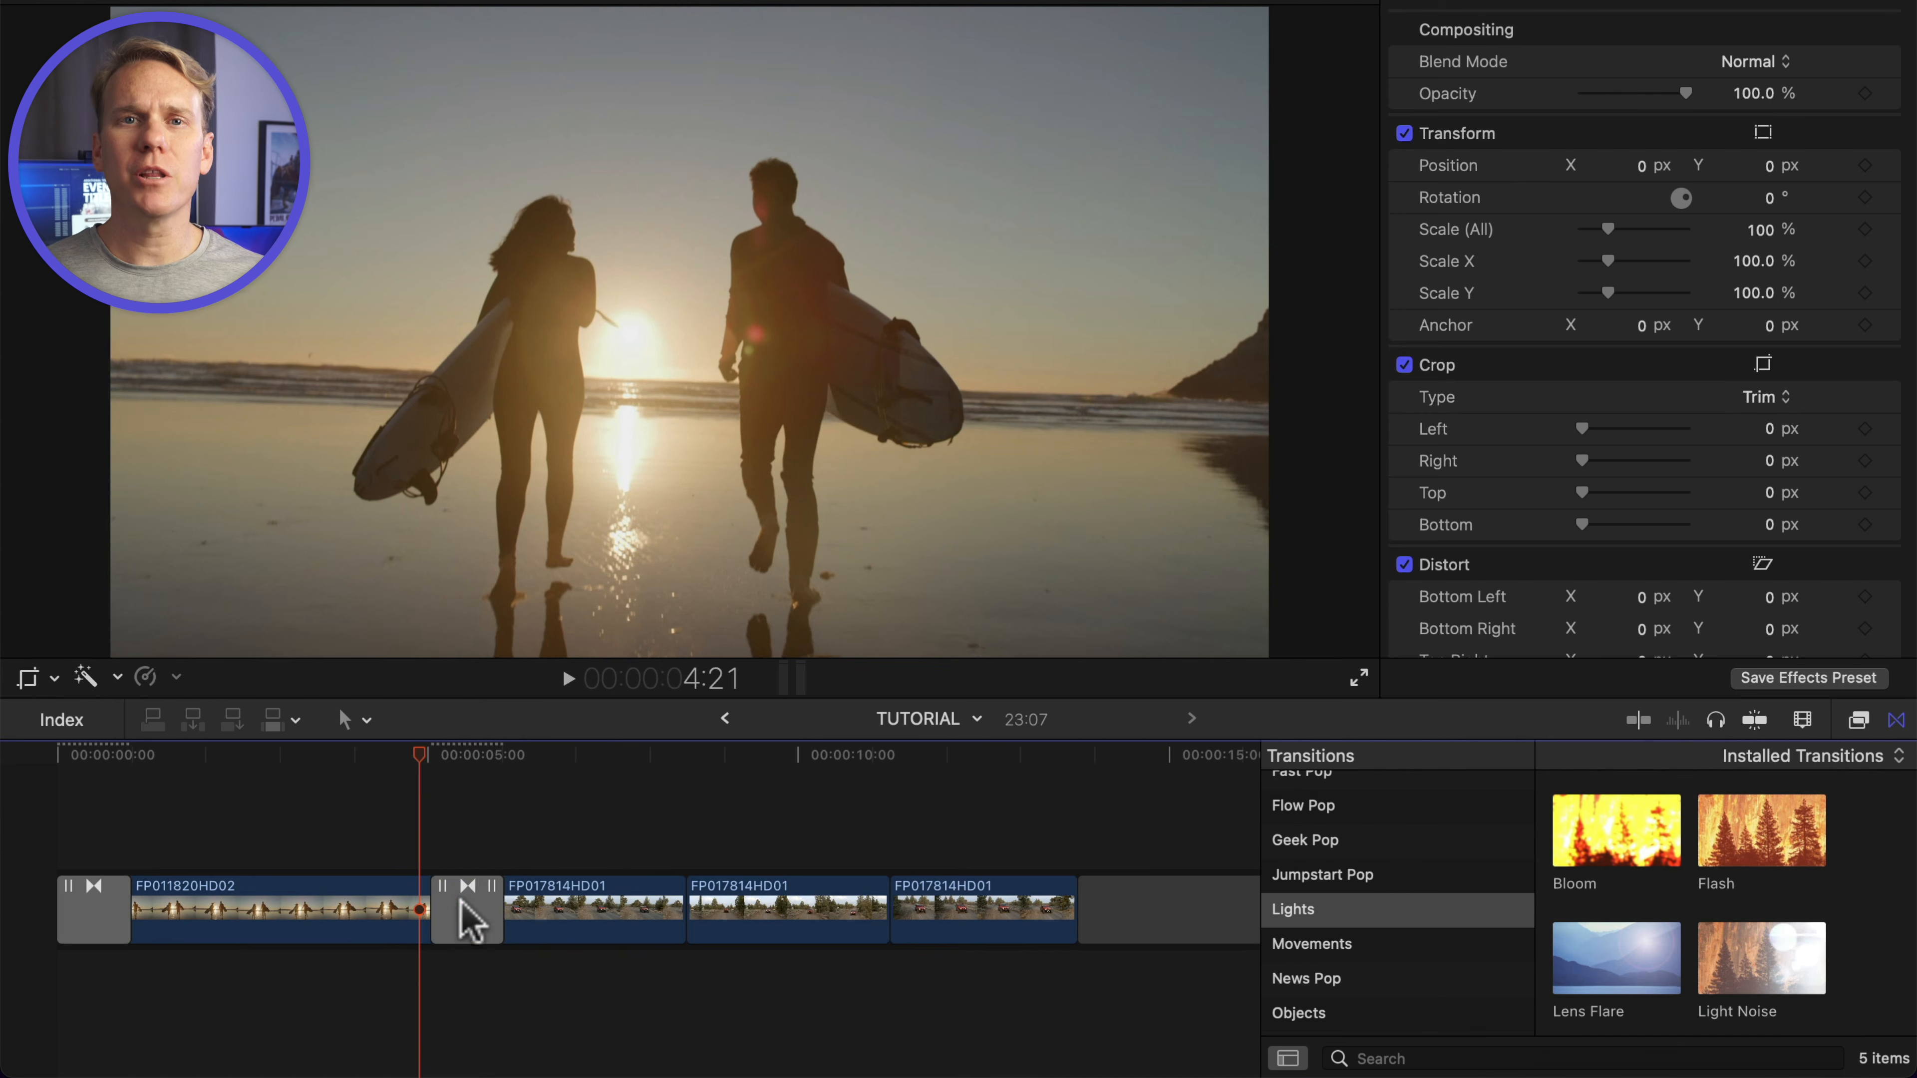
In the precision editor for the transition between the first two clips, extend the outgoing clip's end and the incoming clip's start
click(464, 906)
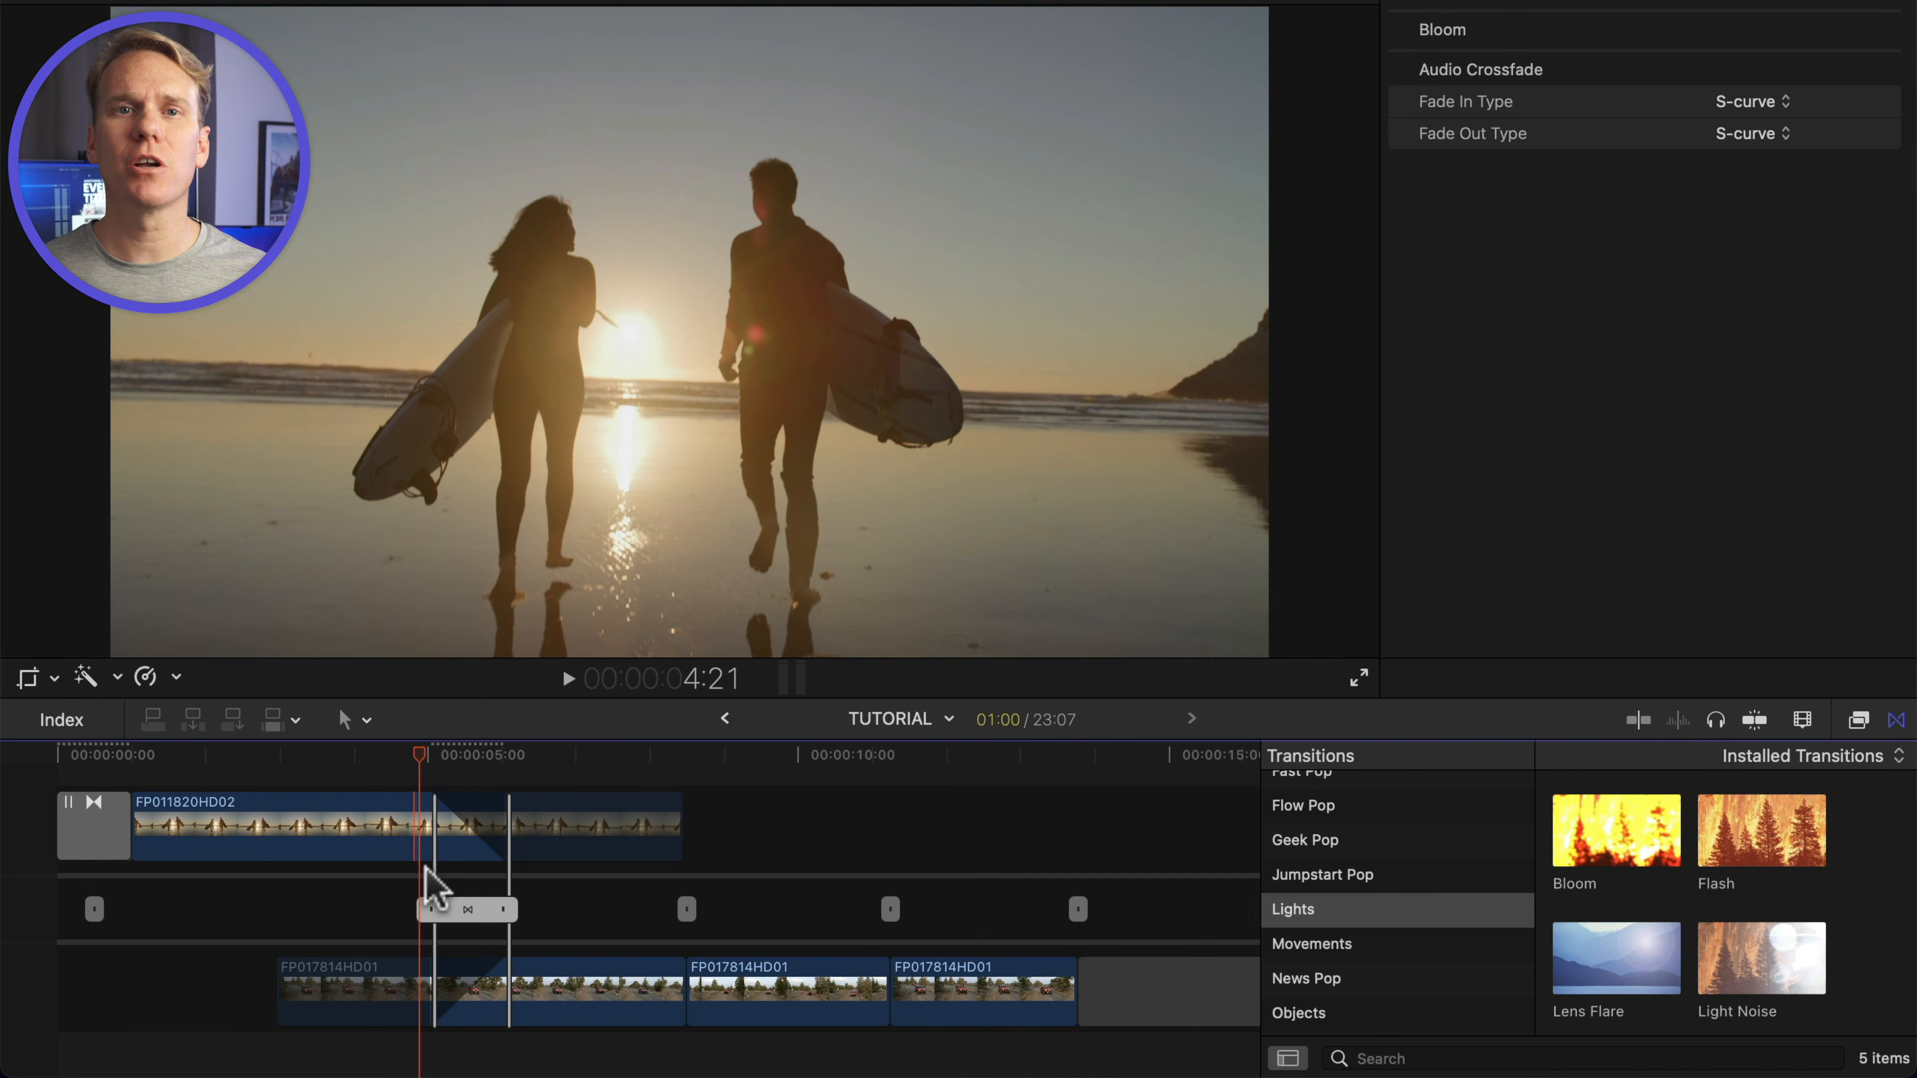
drag(523, 835, 428, 835)
drag(550, 986, 638, 990)
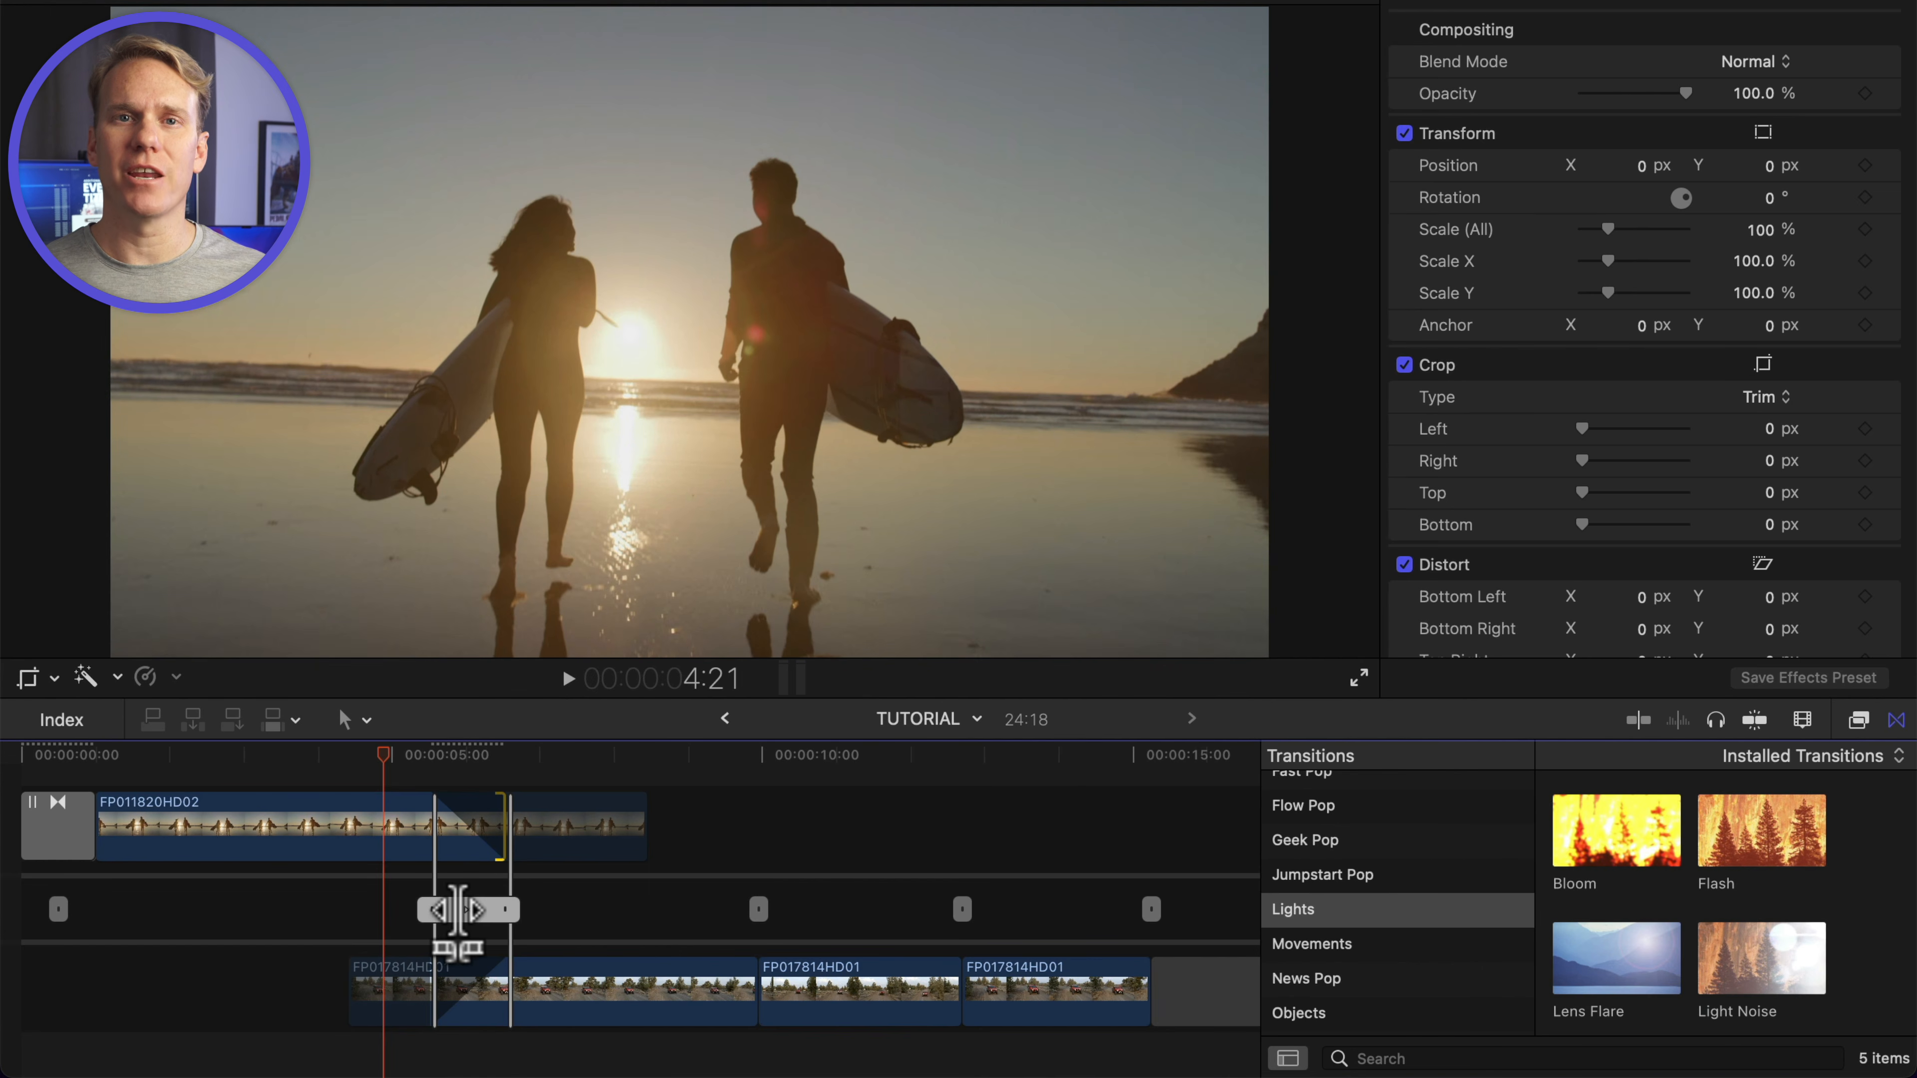
click(458, 910)
key(Escape)
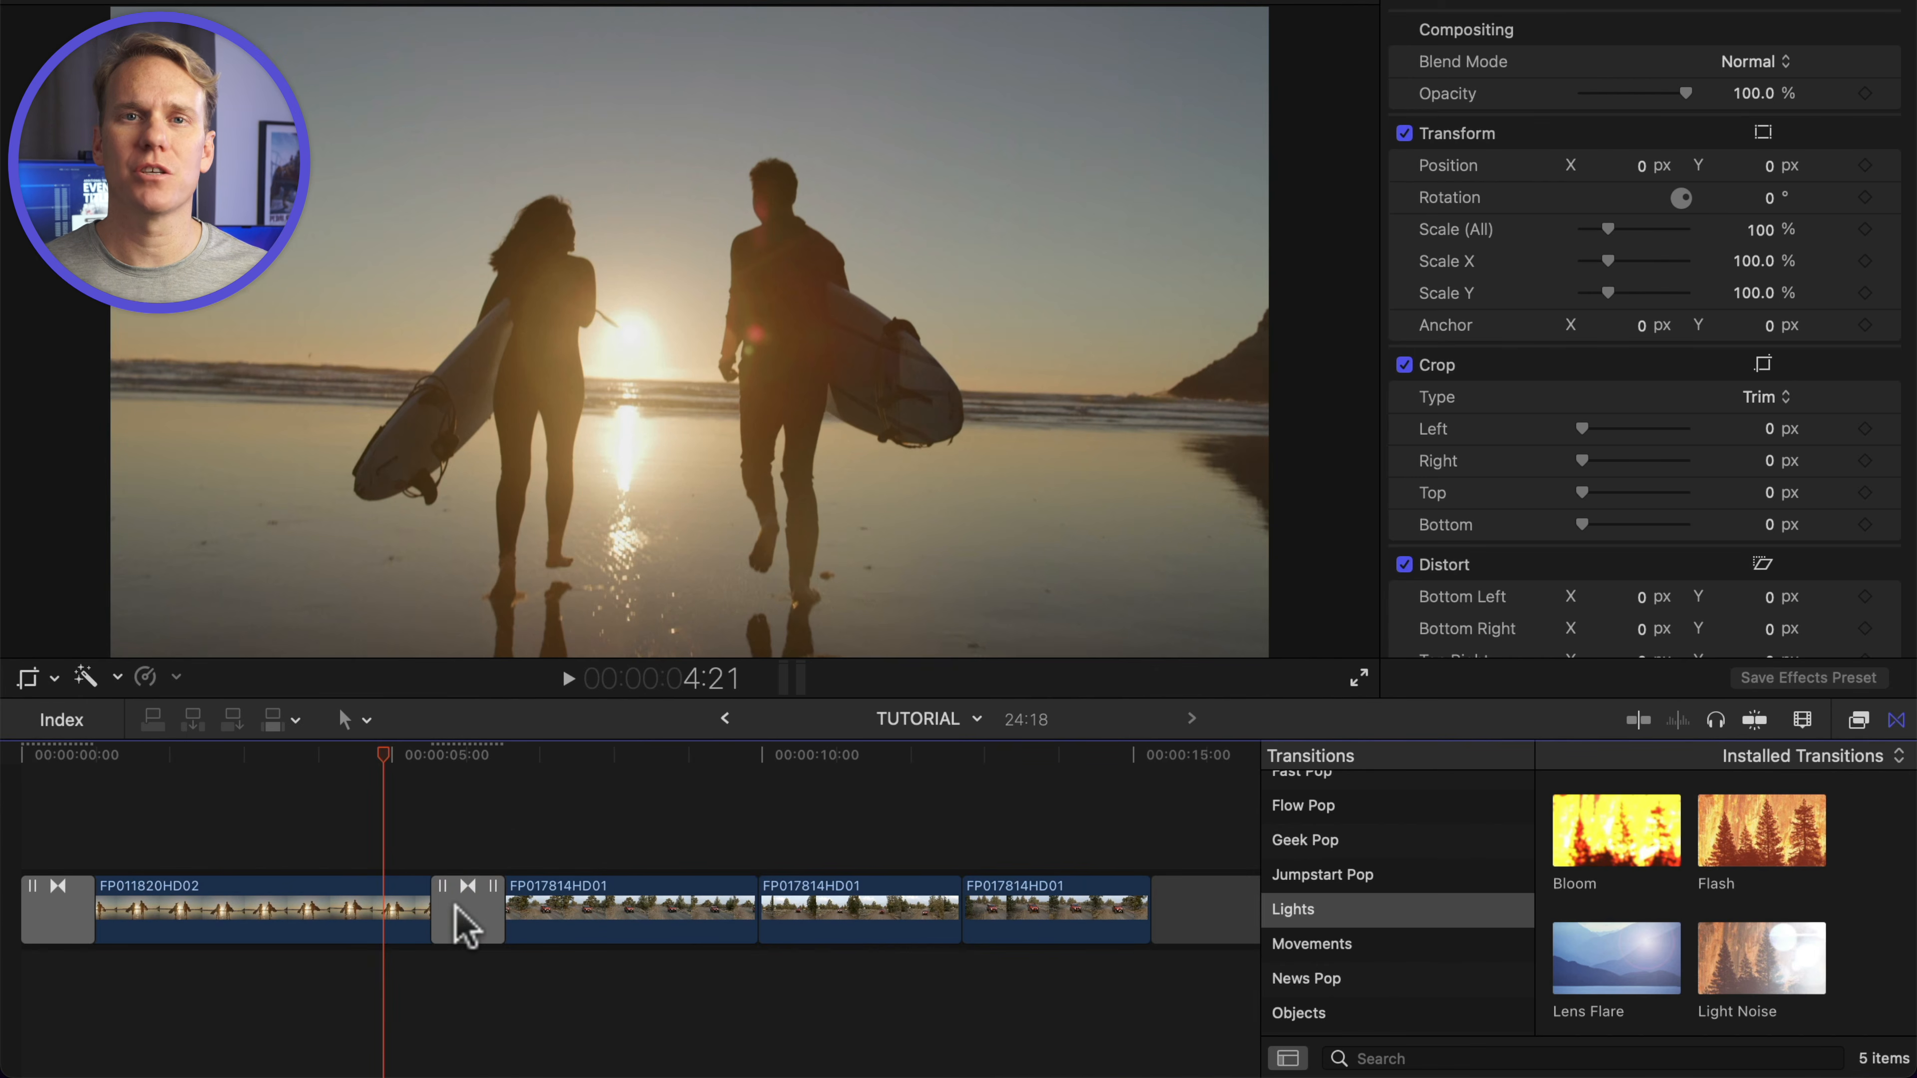
double_click(461, 914)
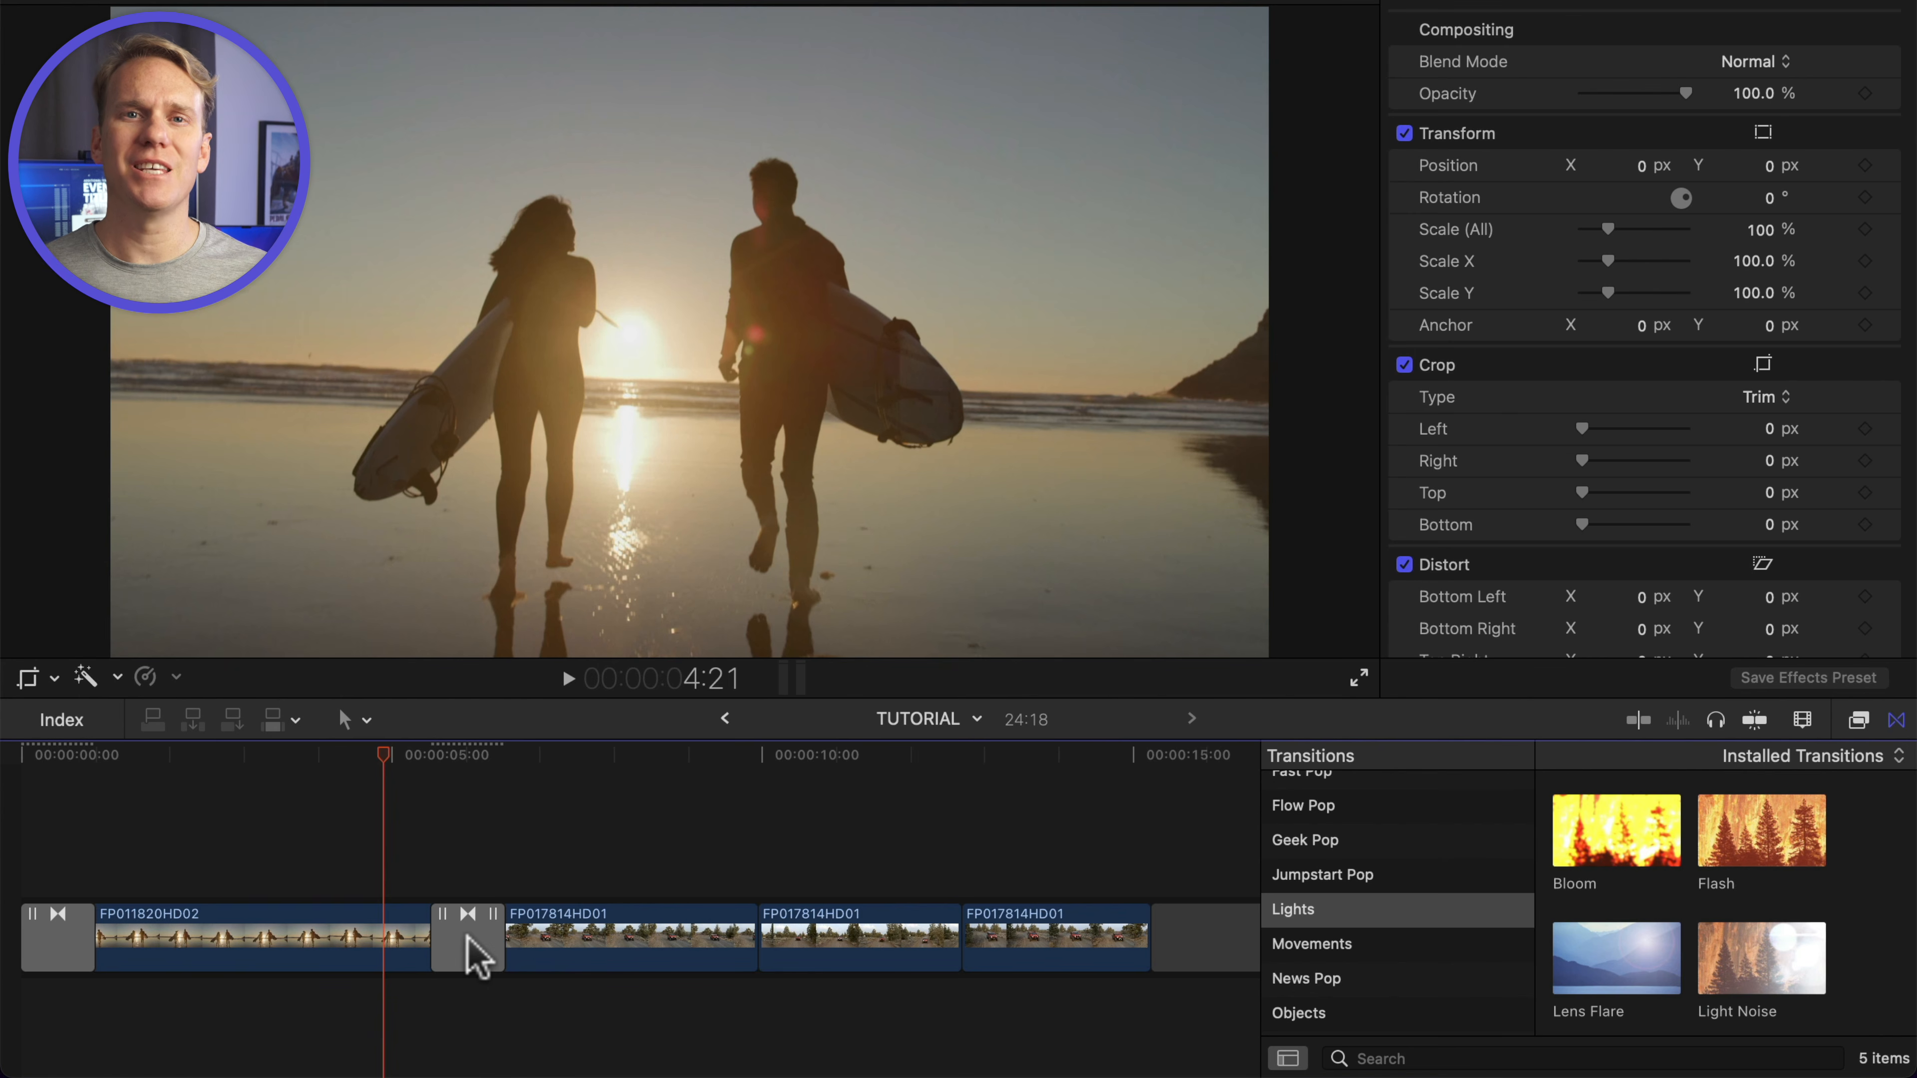
With the Trim tool, roll the transition between the first two clips slightly later and slip both clips, the first by about 11 frames
key(t)
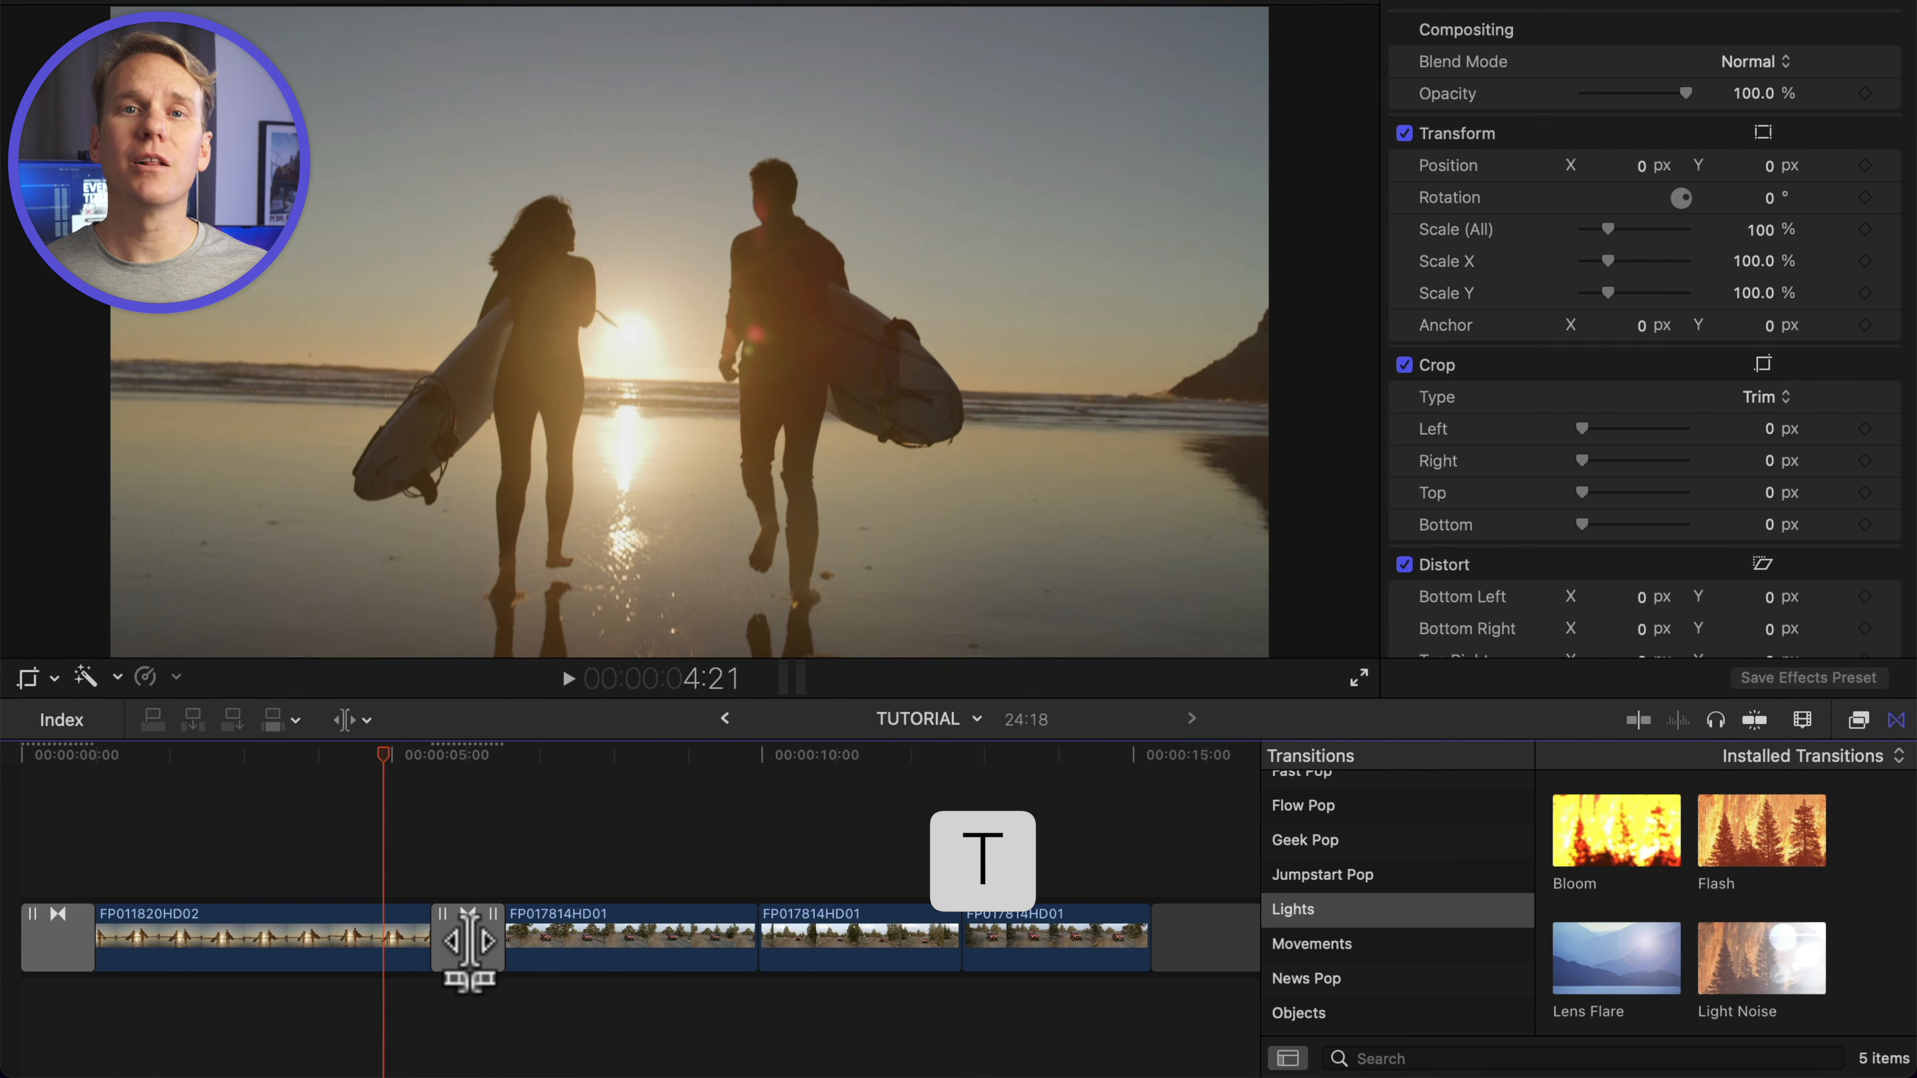
mouse_move(468, 940)
mouse_down()
mouse_move(574, 939)
mouse_move(347, 942)
mouse_move(484, 940)
mouse_up()
drag(538, 951, 615, 941)
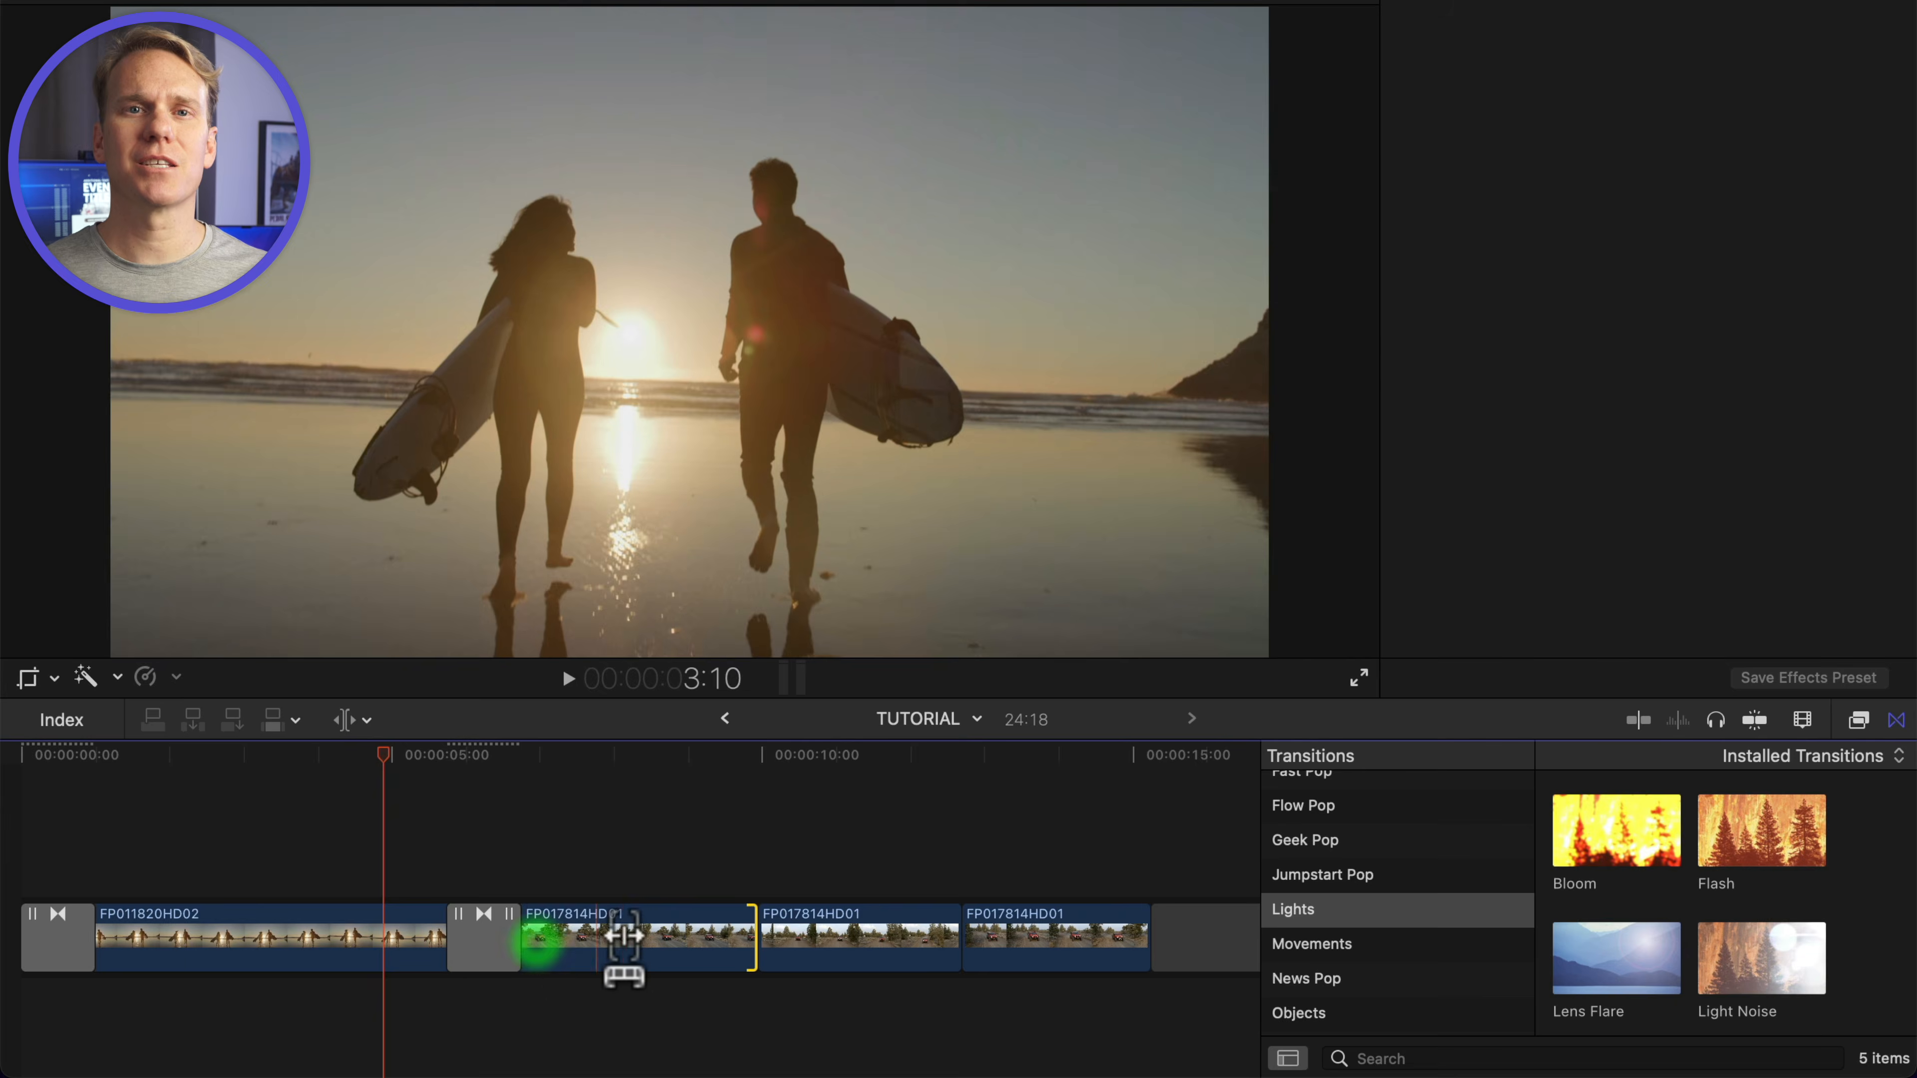
drag(385, 940, 385, 936)
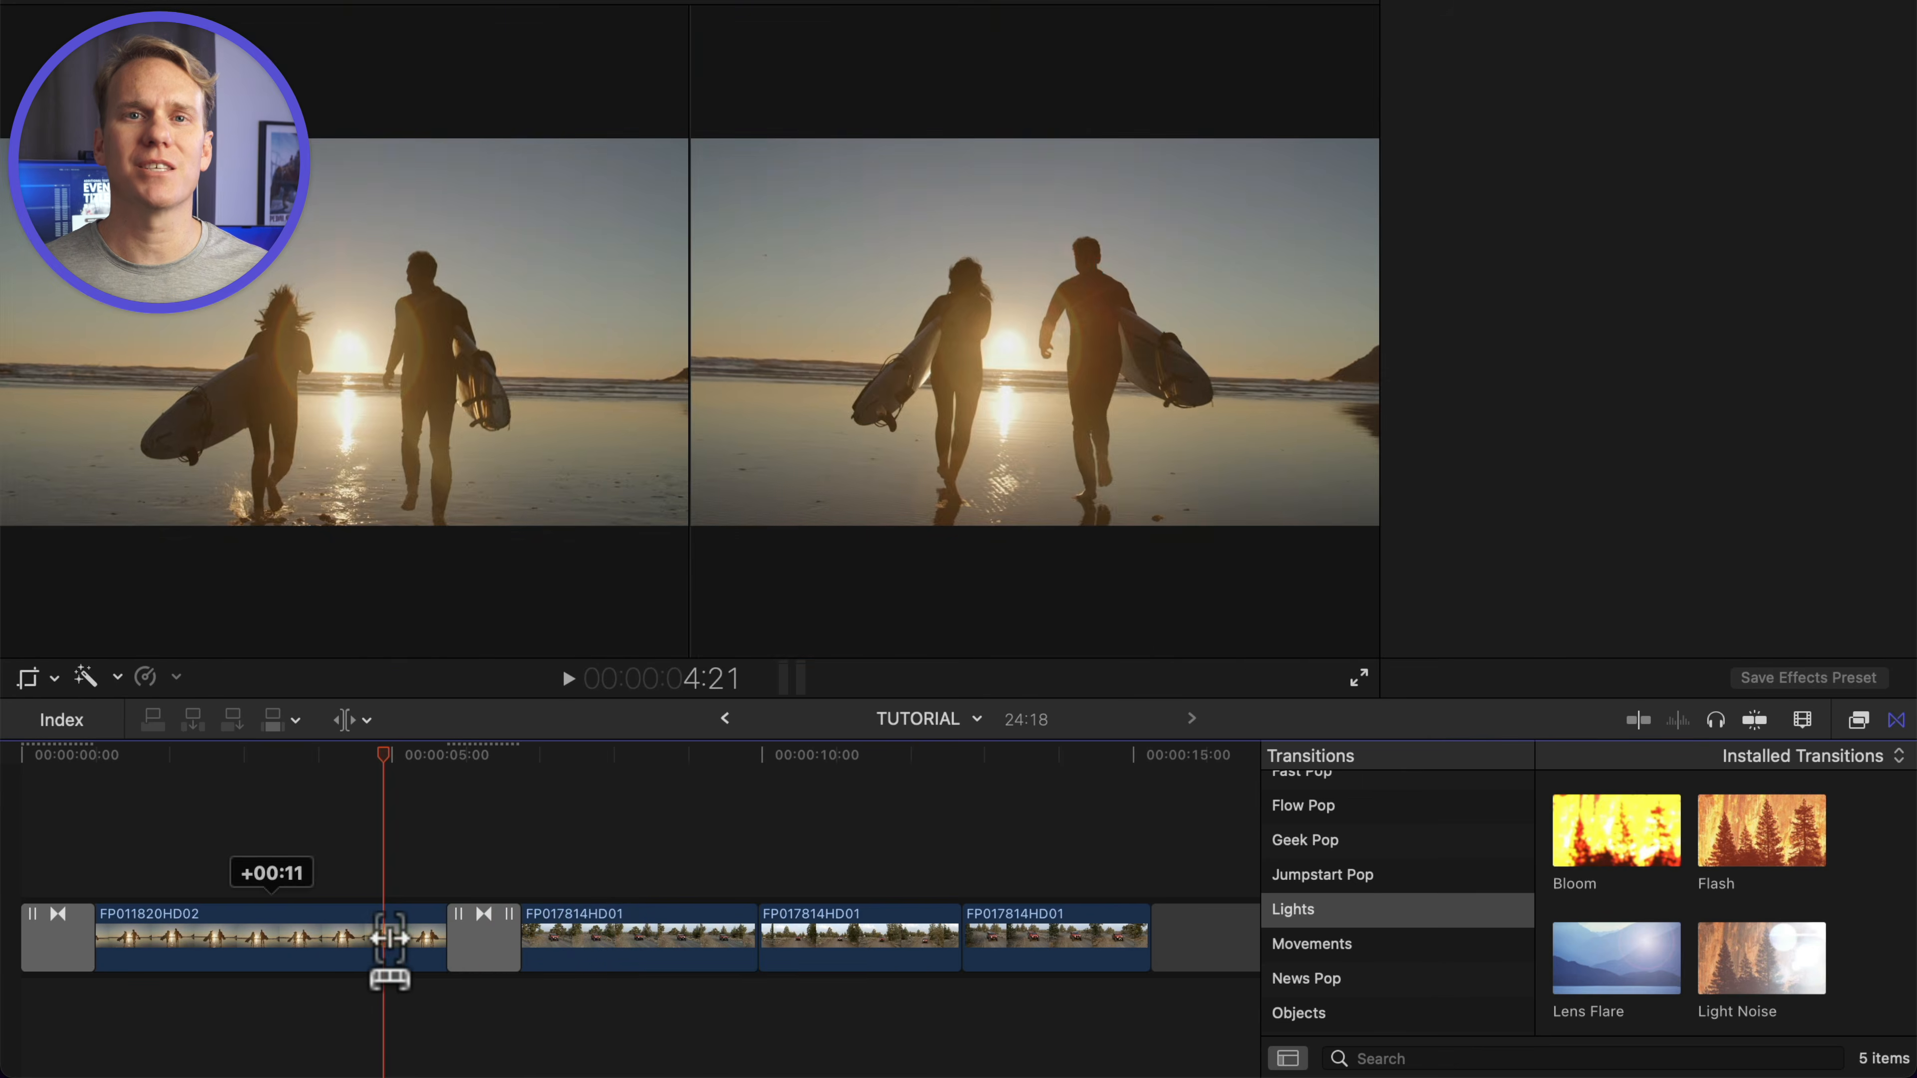
click(450, 759)
key(space)
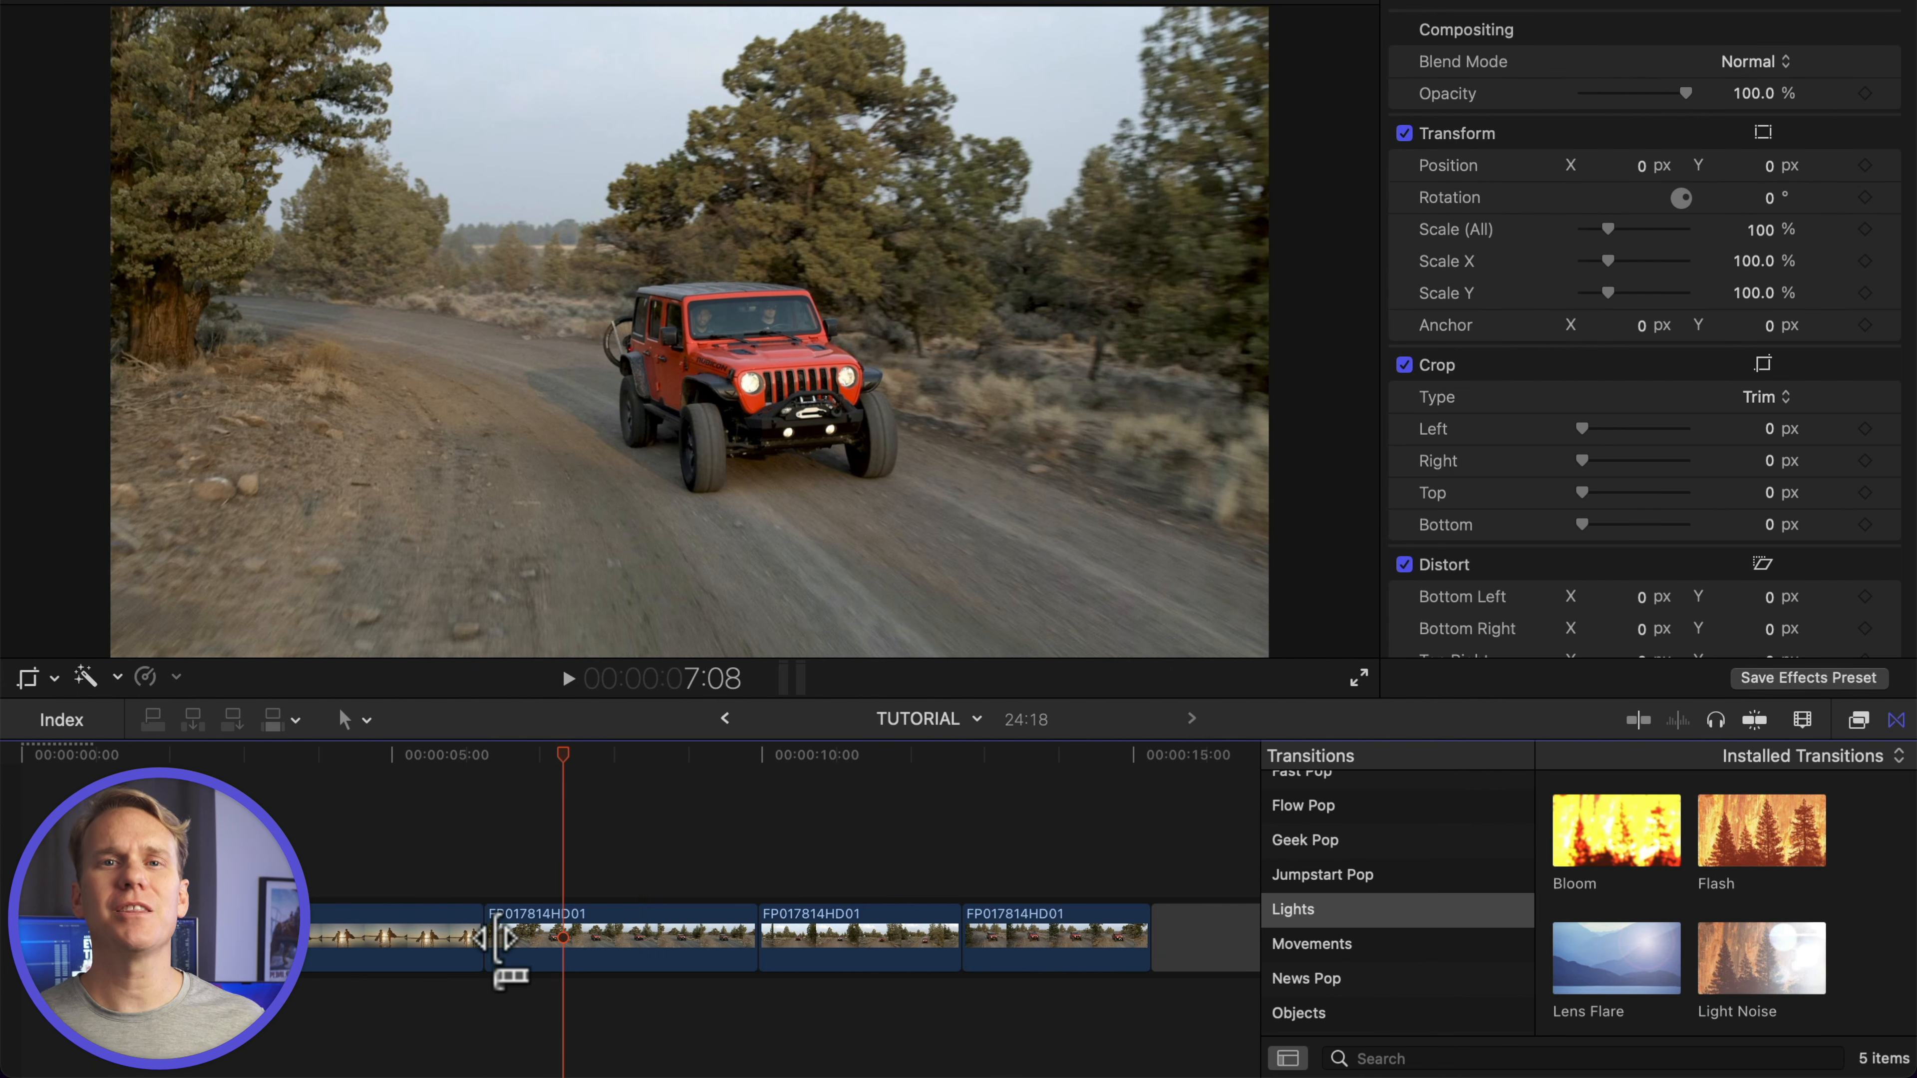
Add the default transition to the cut between the first two clips and to the second clip's ends, and play the result
click(496, 937)
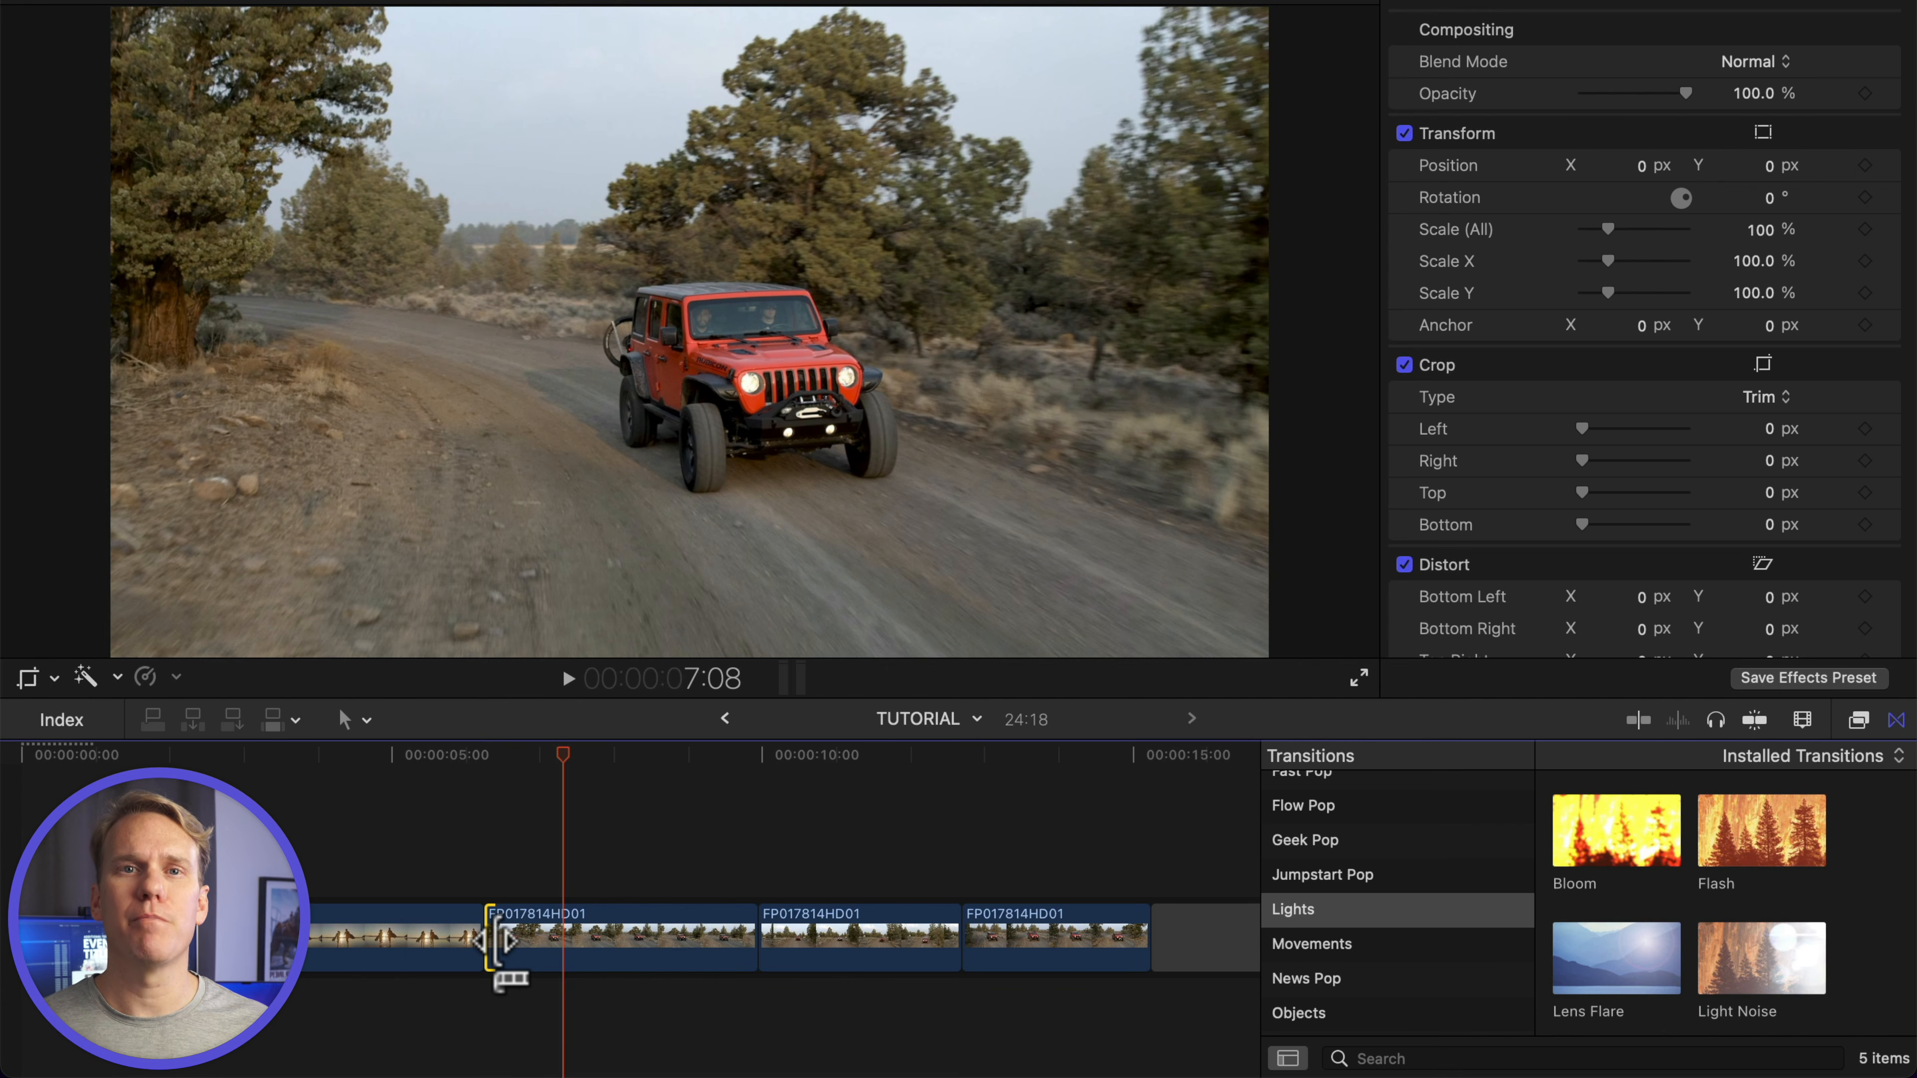
key(cmd+t)
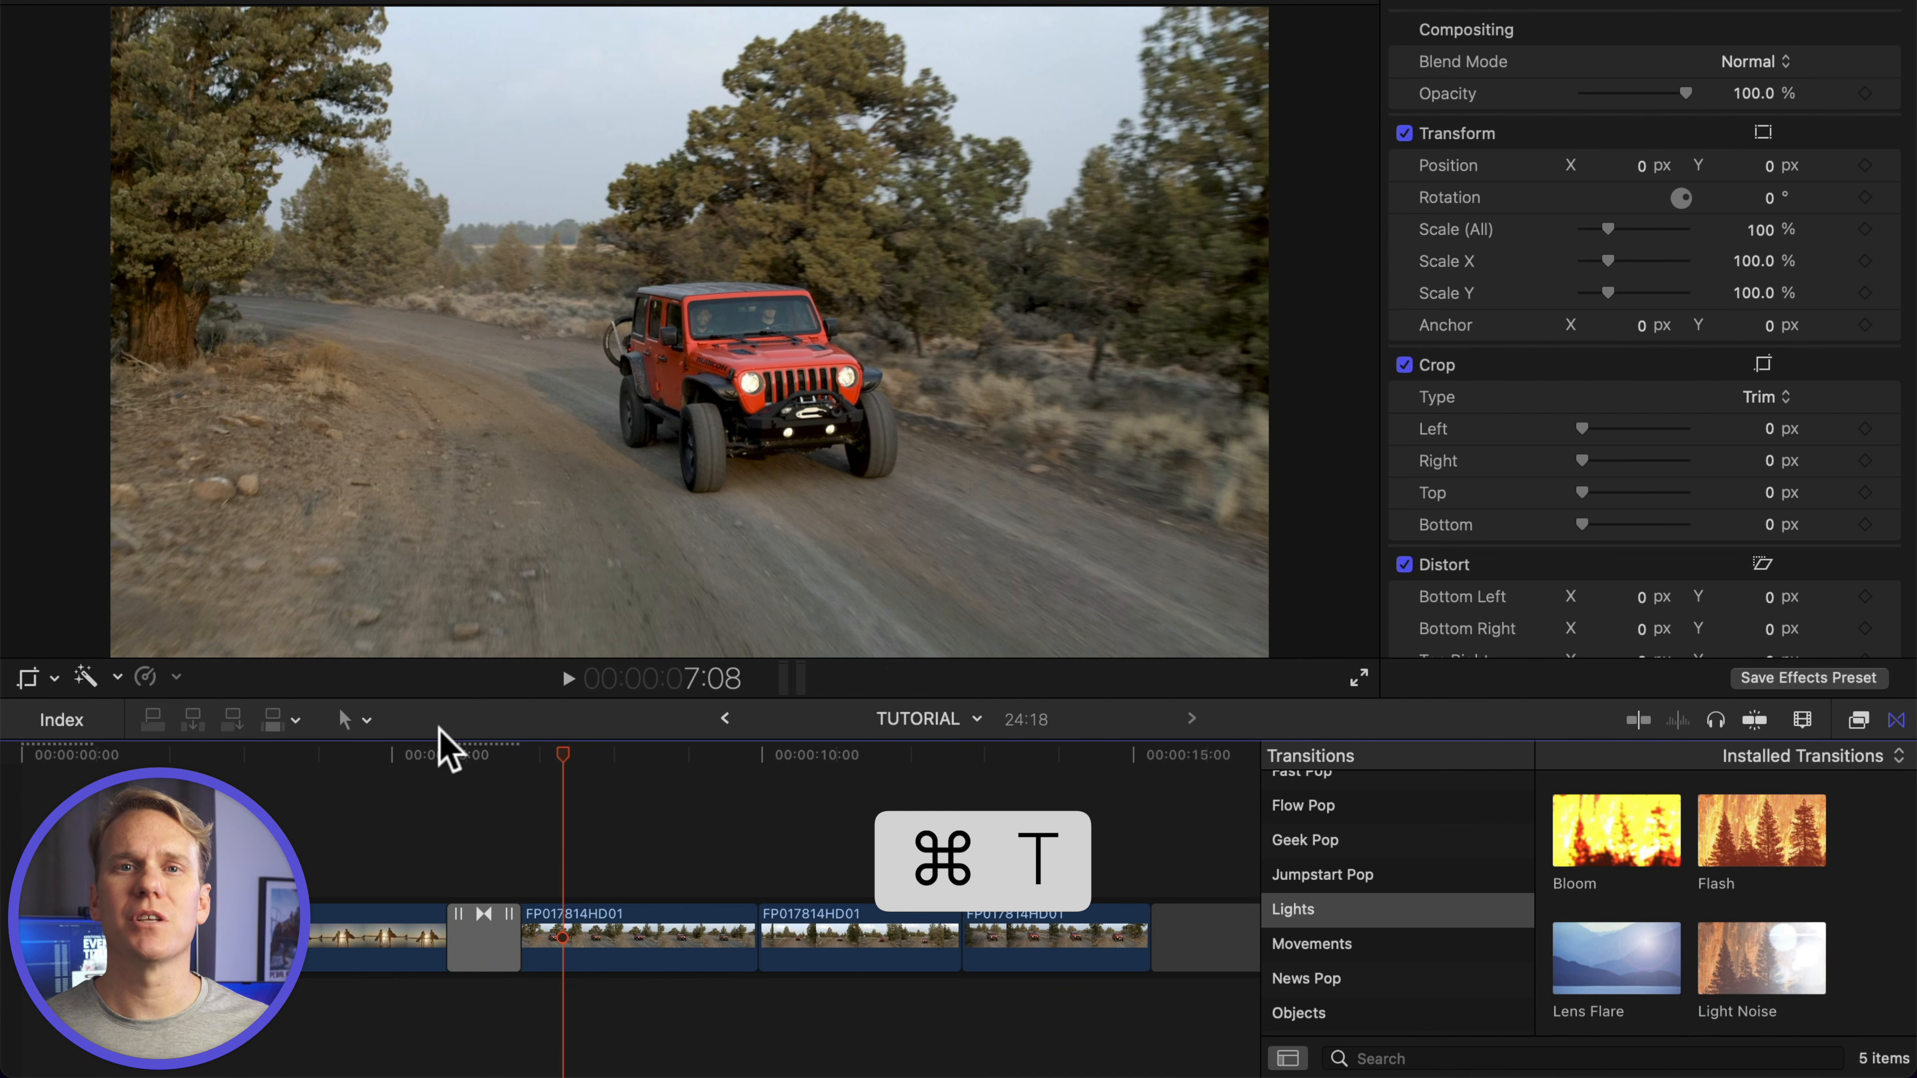
click(566, 932)
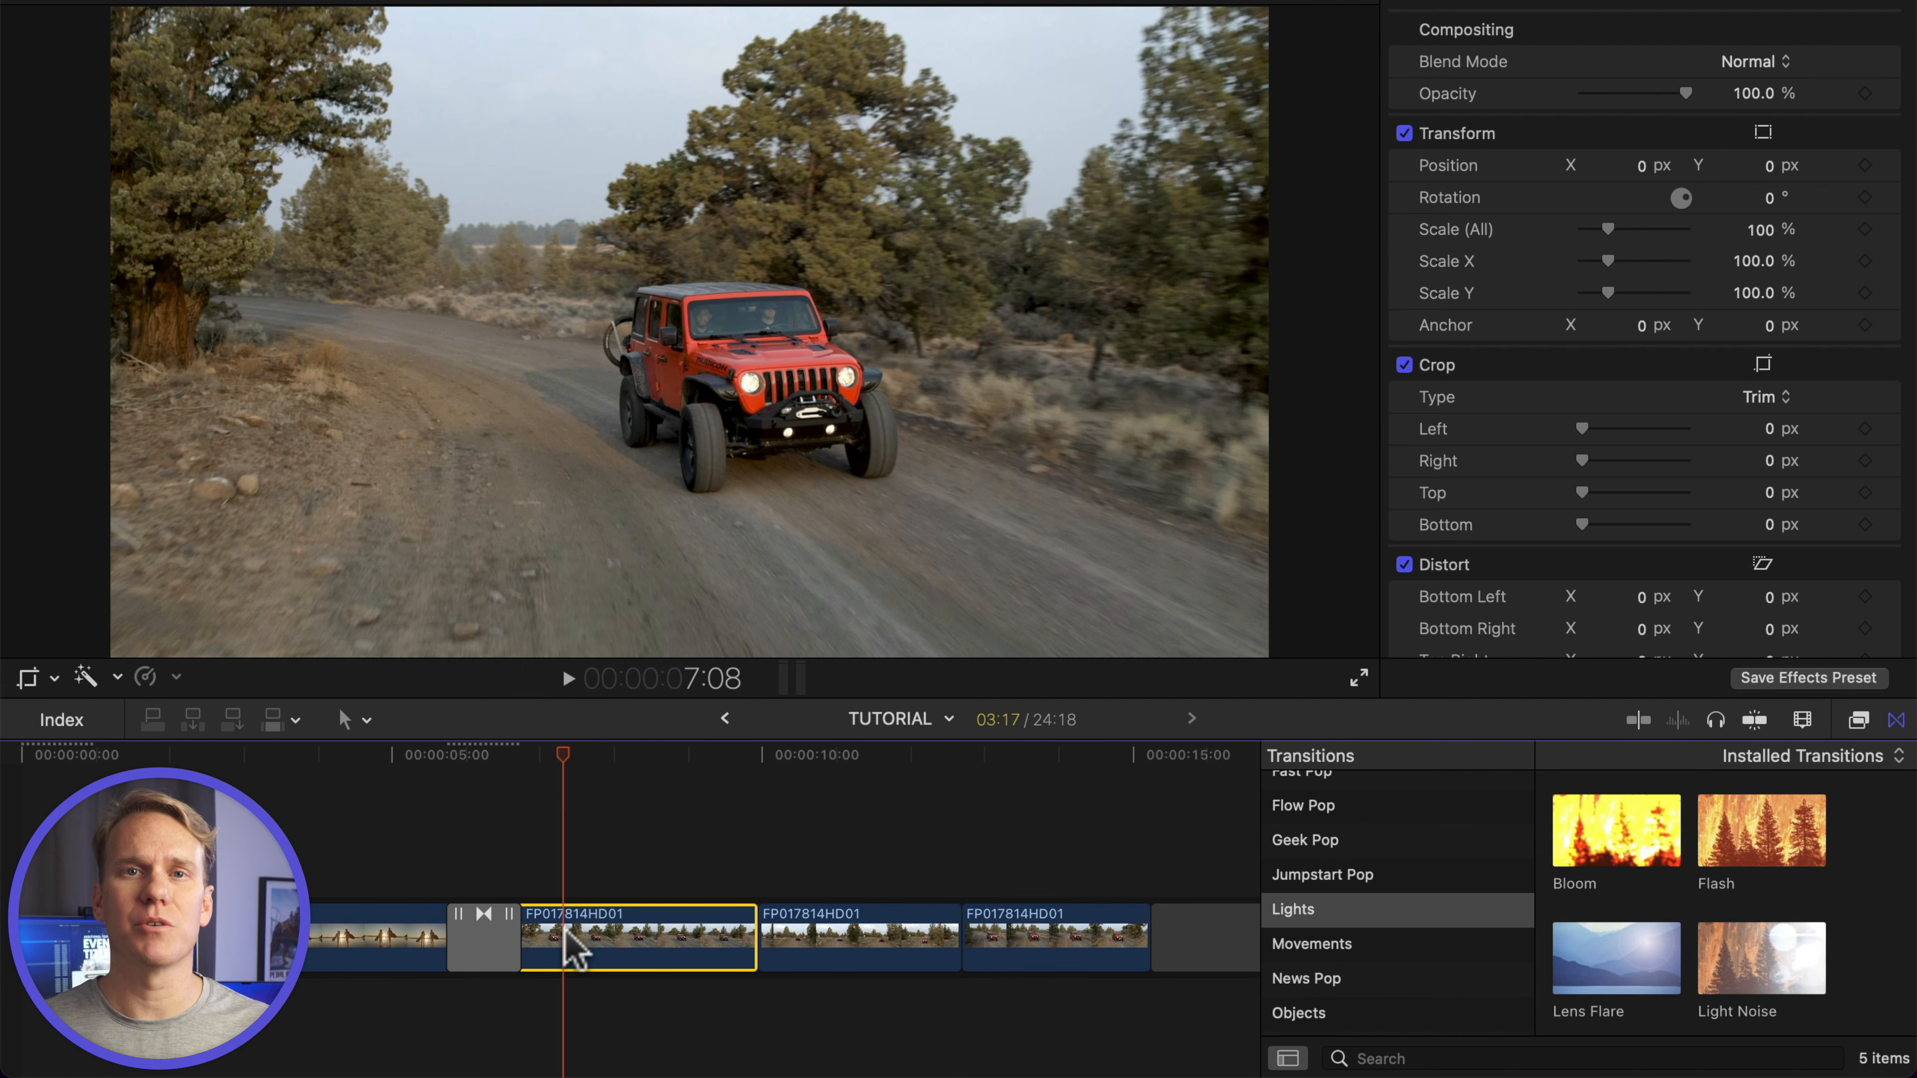
key(super+t)
click(413, 793)
key(space)
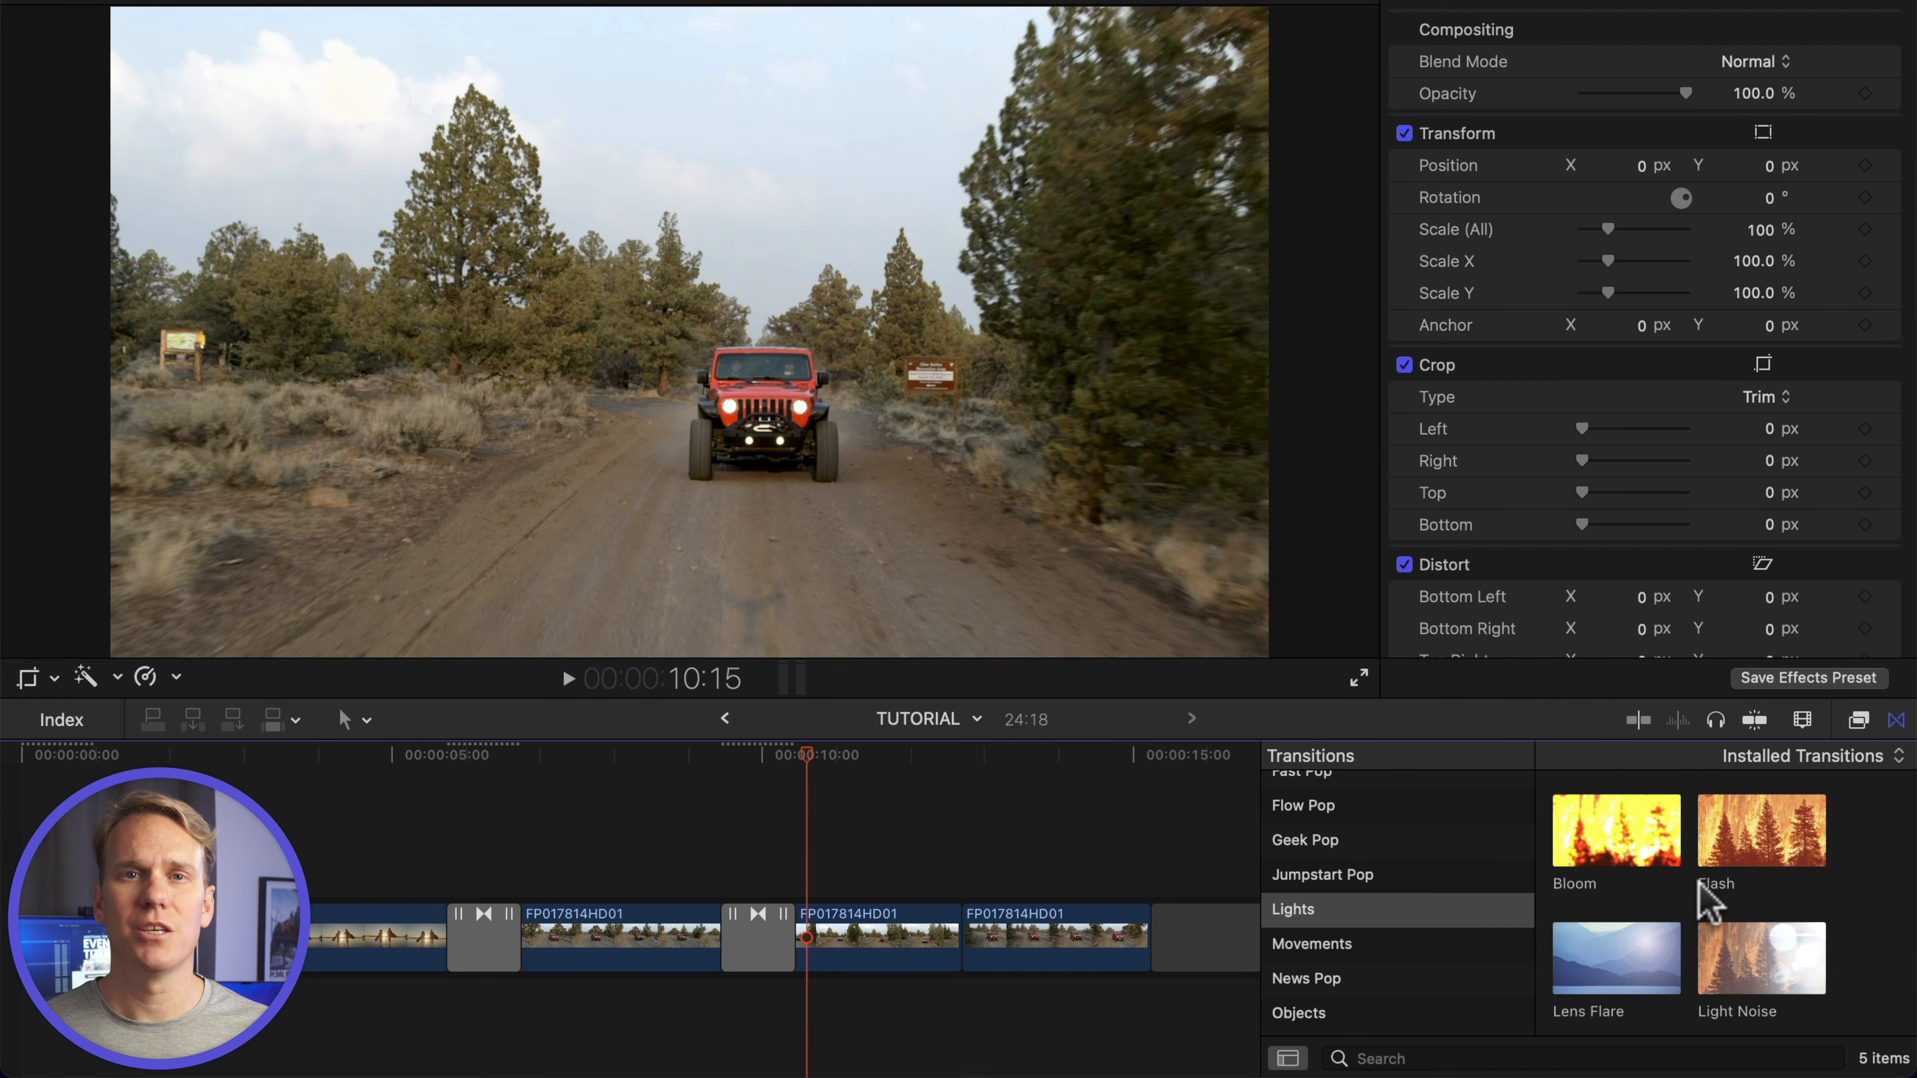
Make Light Noise the default transition
scroll(1702, 894, down, 2)
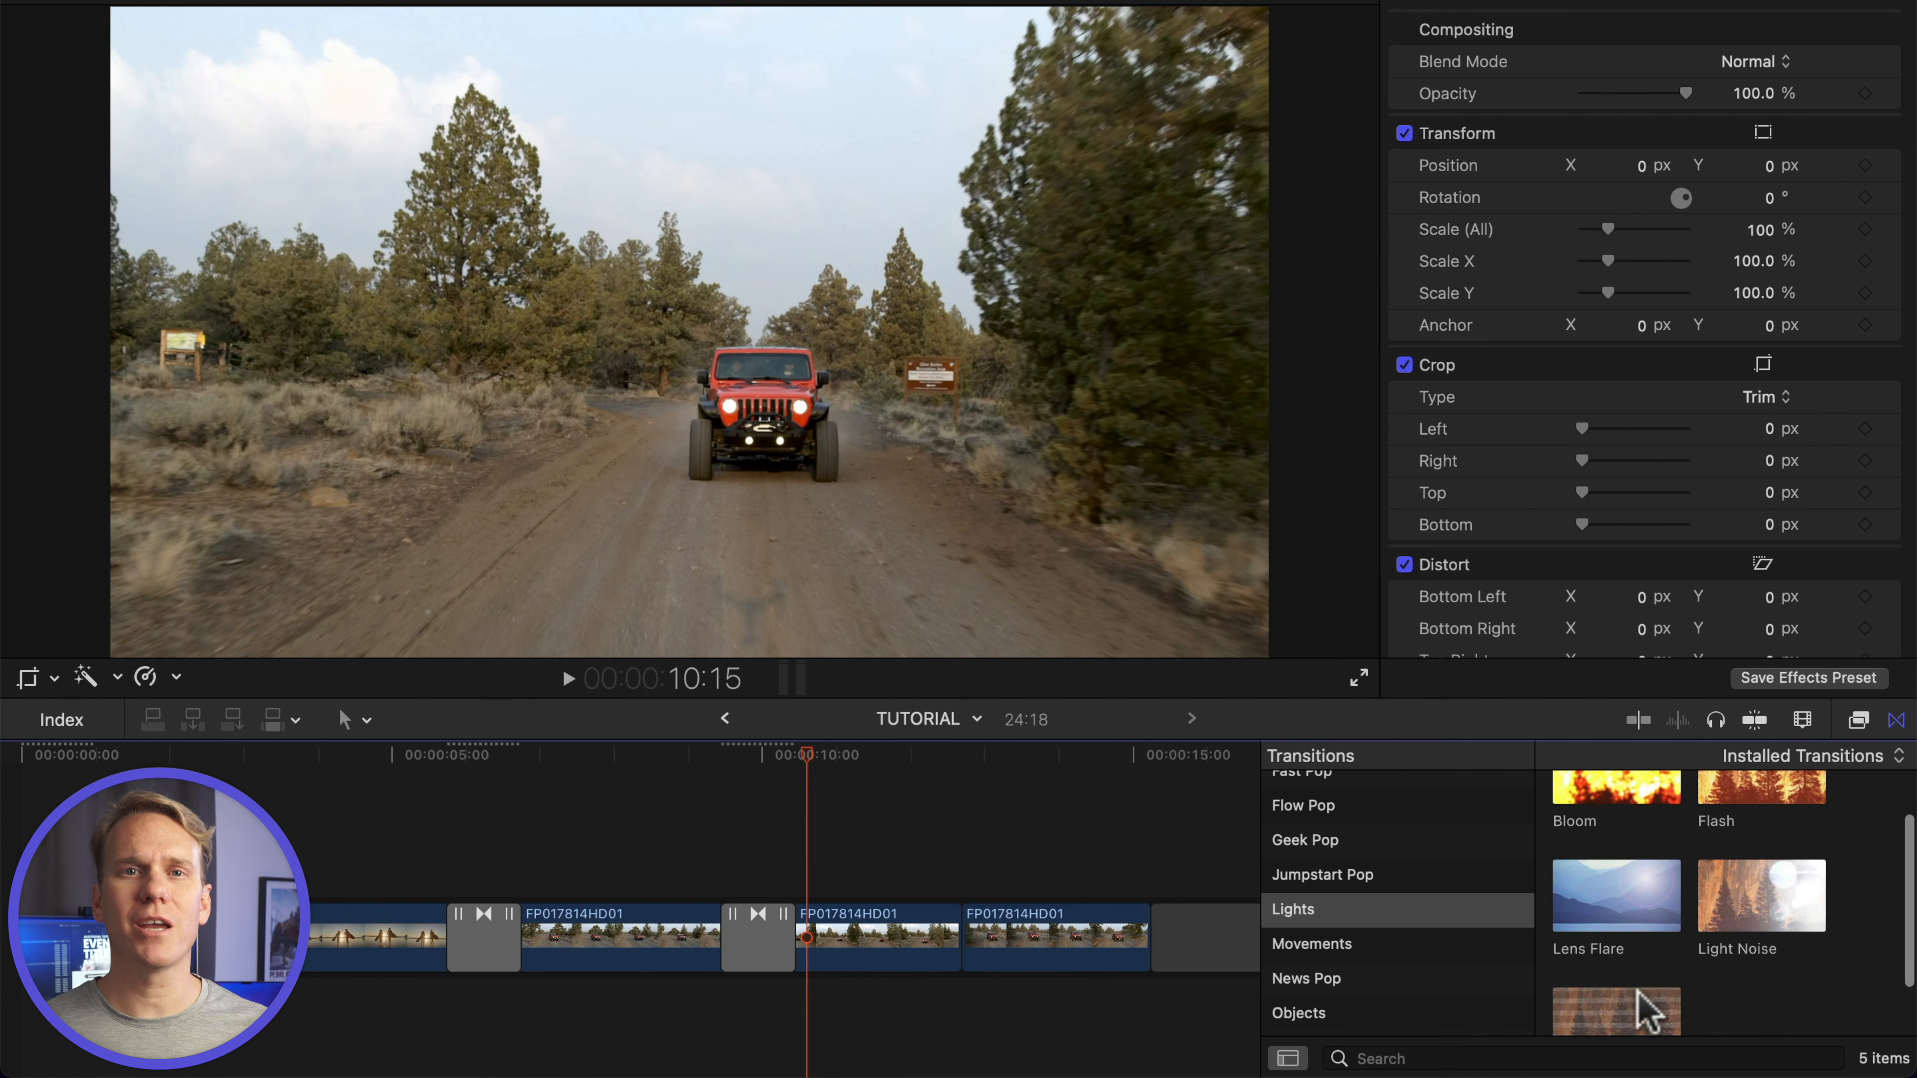
right_click(1733, 881)
click(1727, 915)
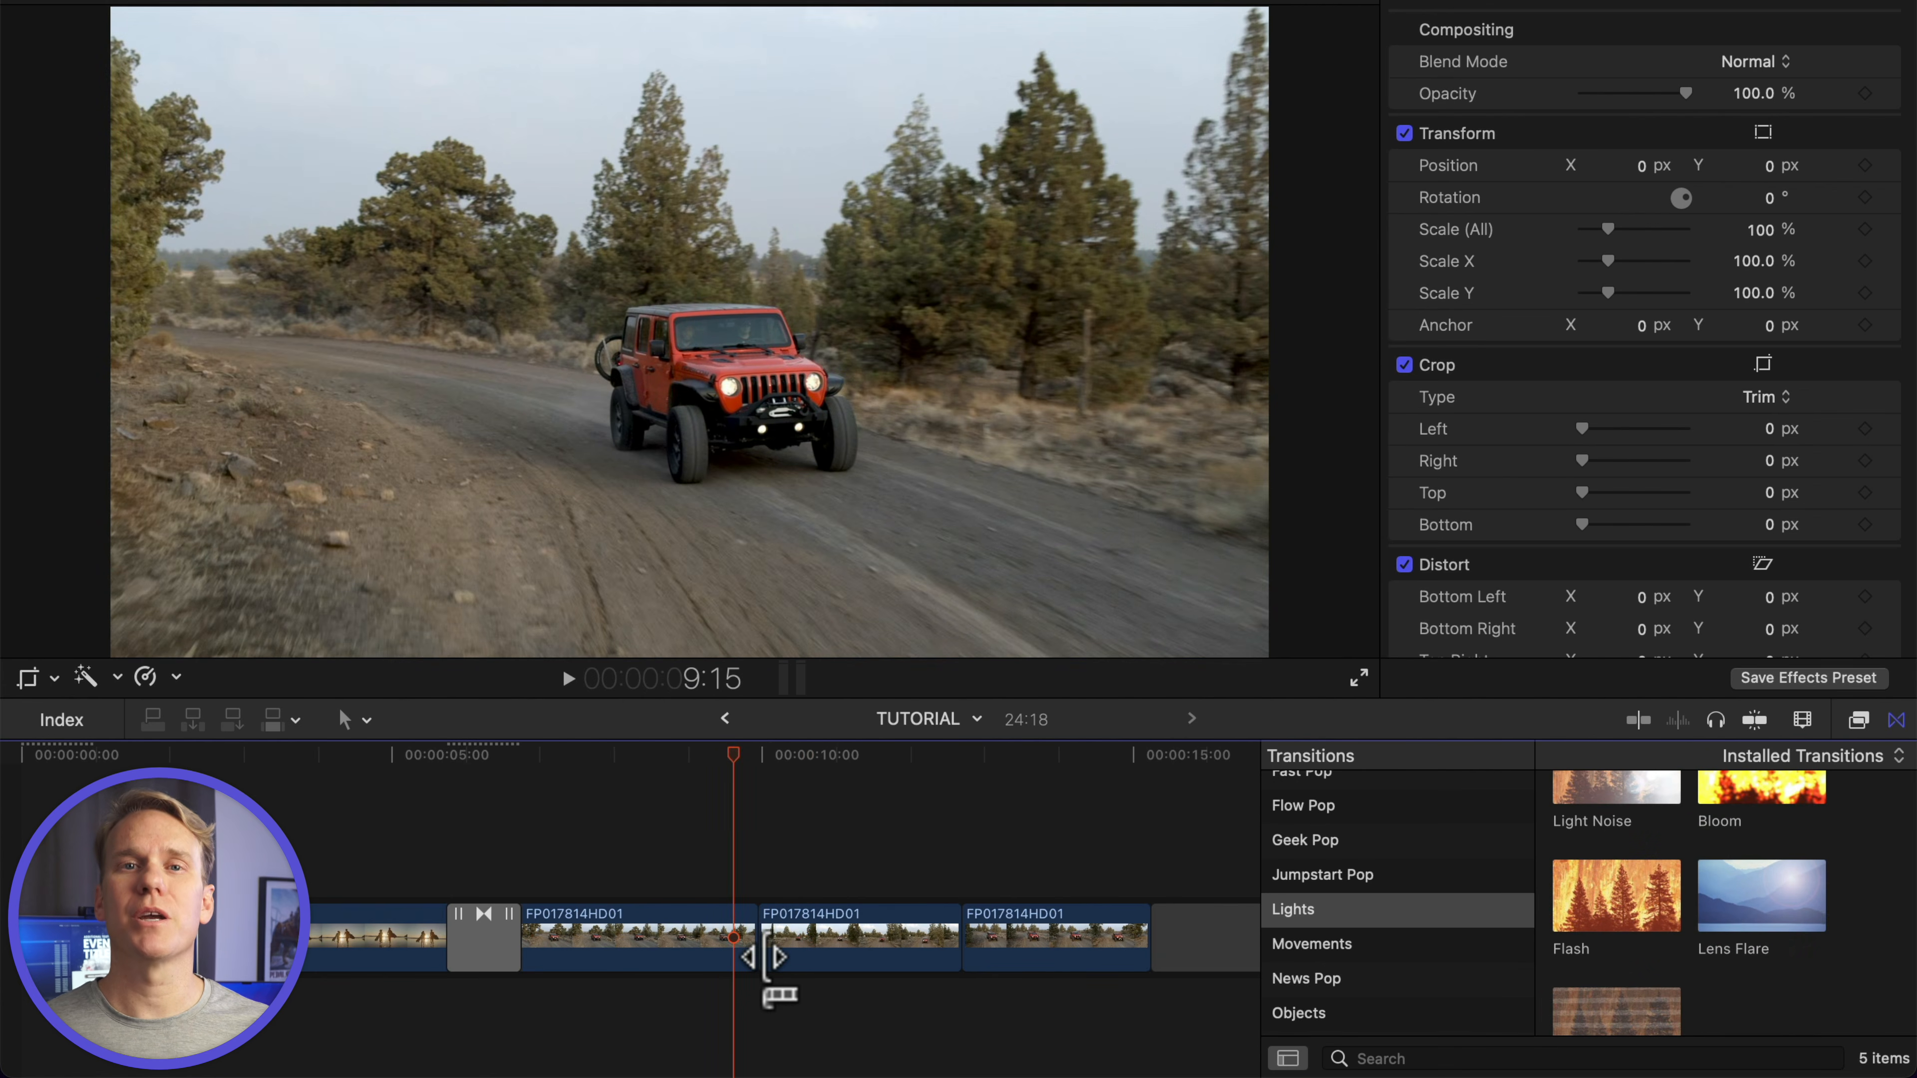
Add the default transition to the cut between the second and third clips and play it back
key(super+t)
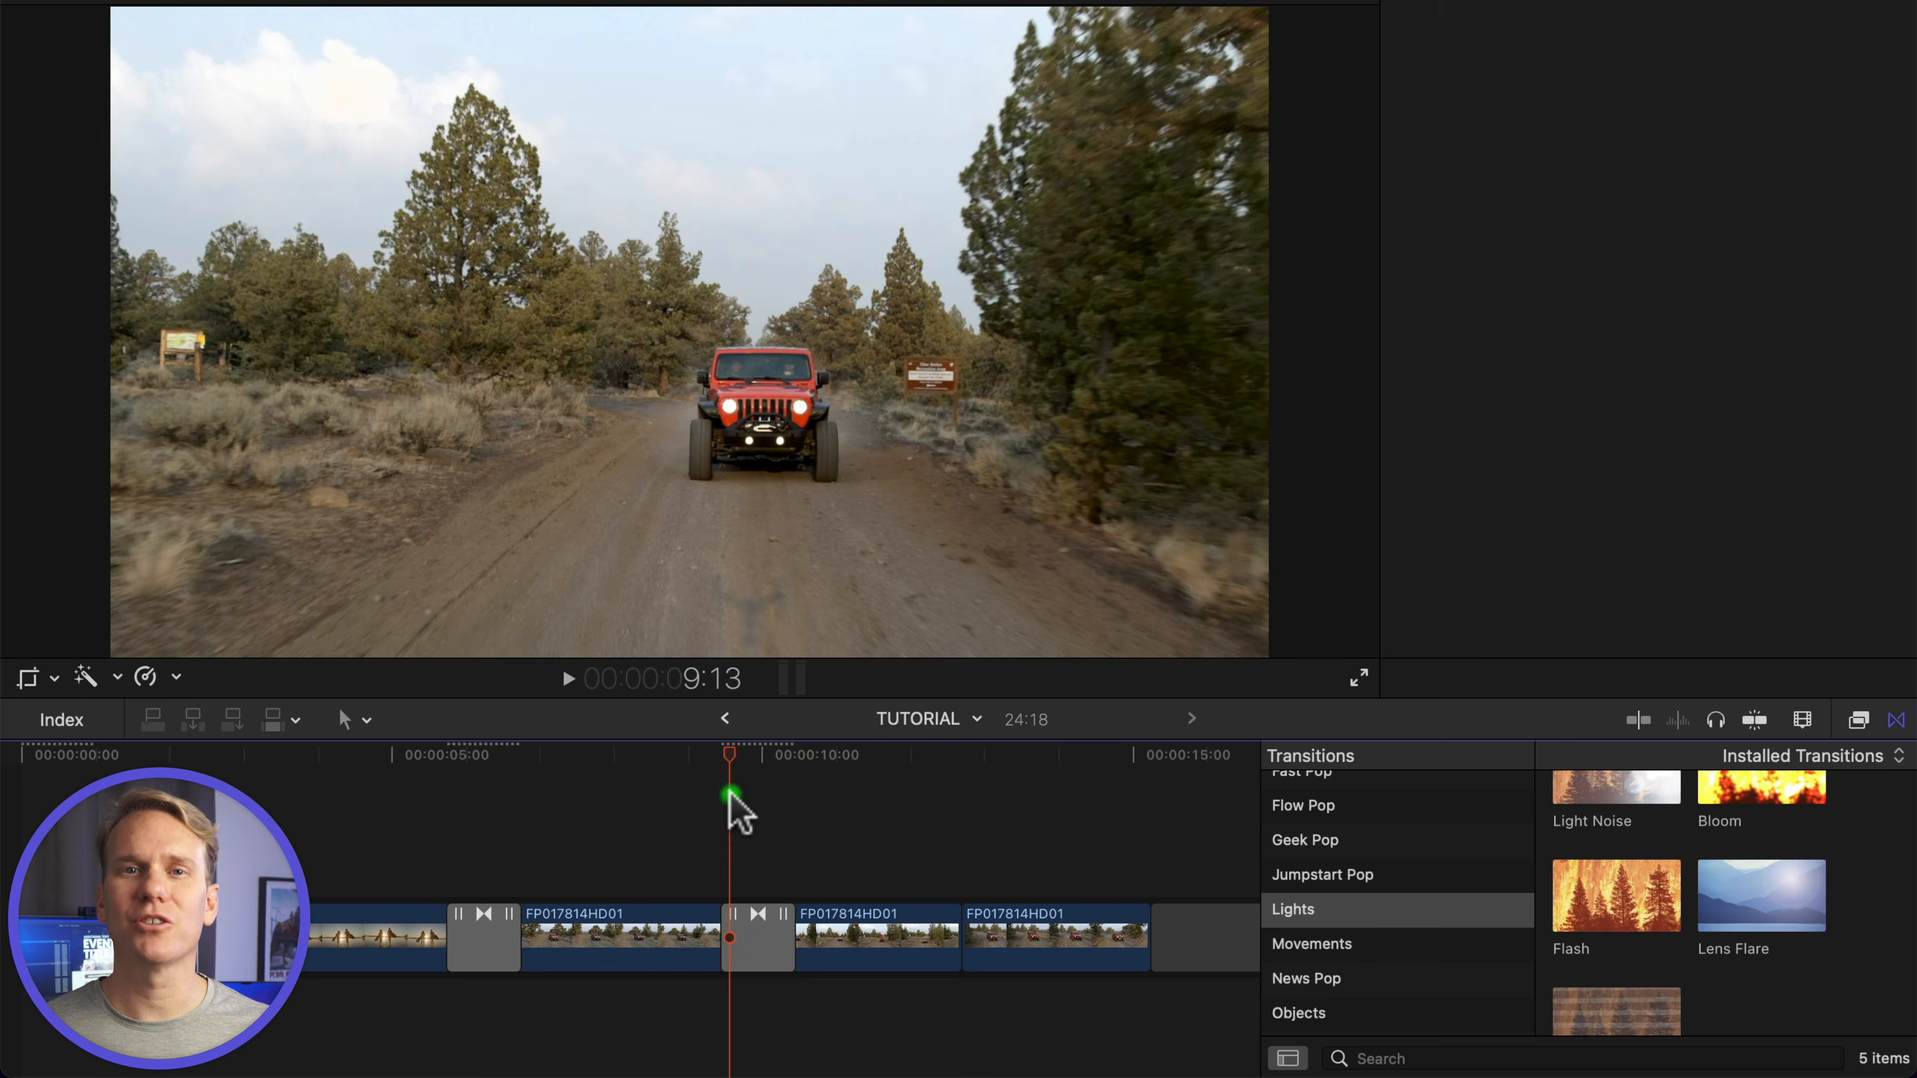
click(672, 788)
key(space)
key(space)
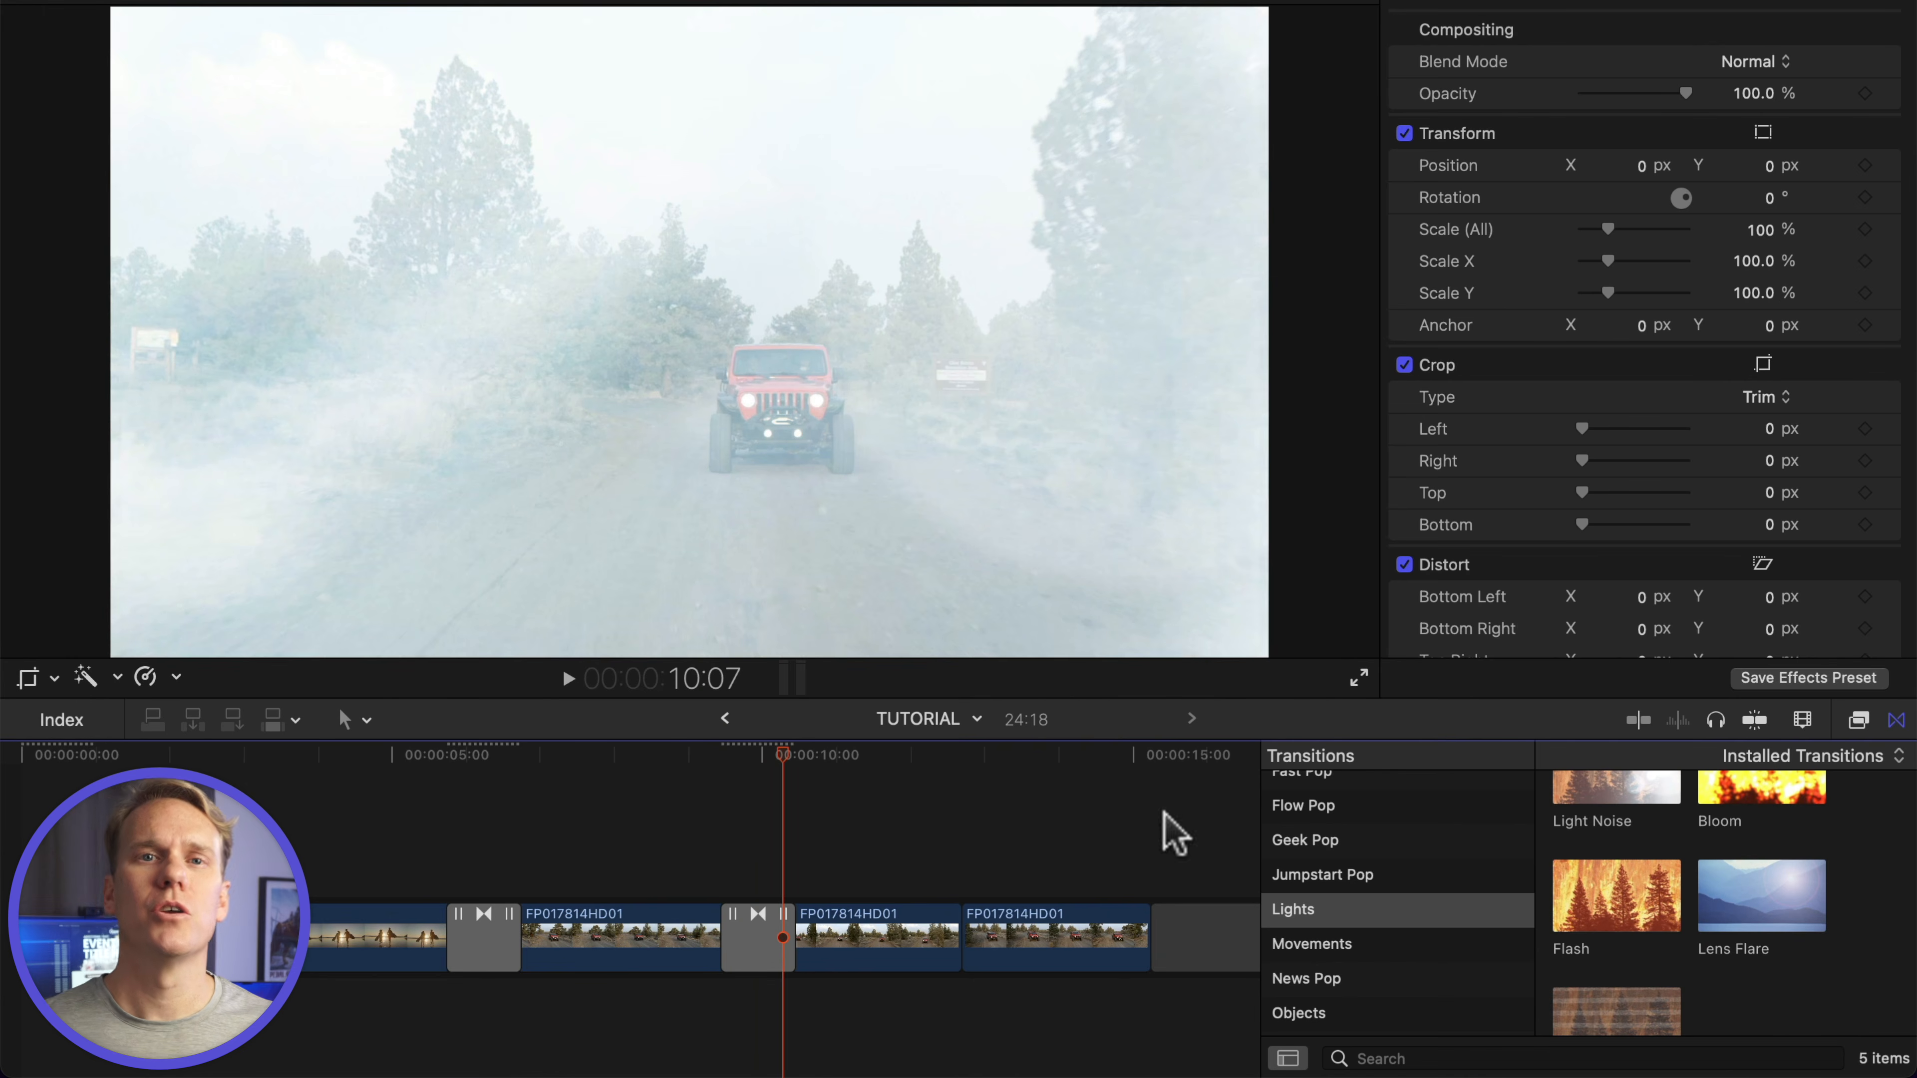
Make Cross Dissolve from the Dissolves category the default transition
scroll(1440, 953, up, 5)
click(1314, 994)
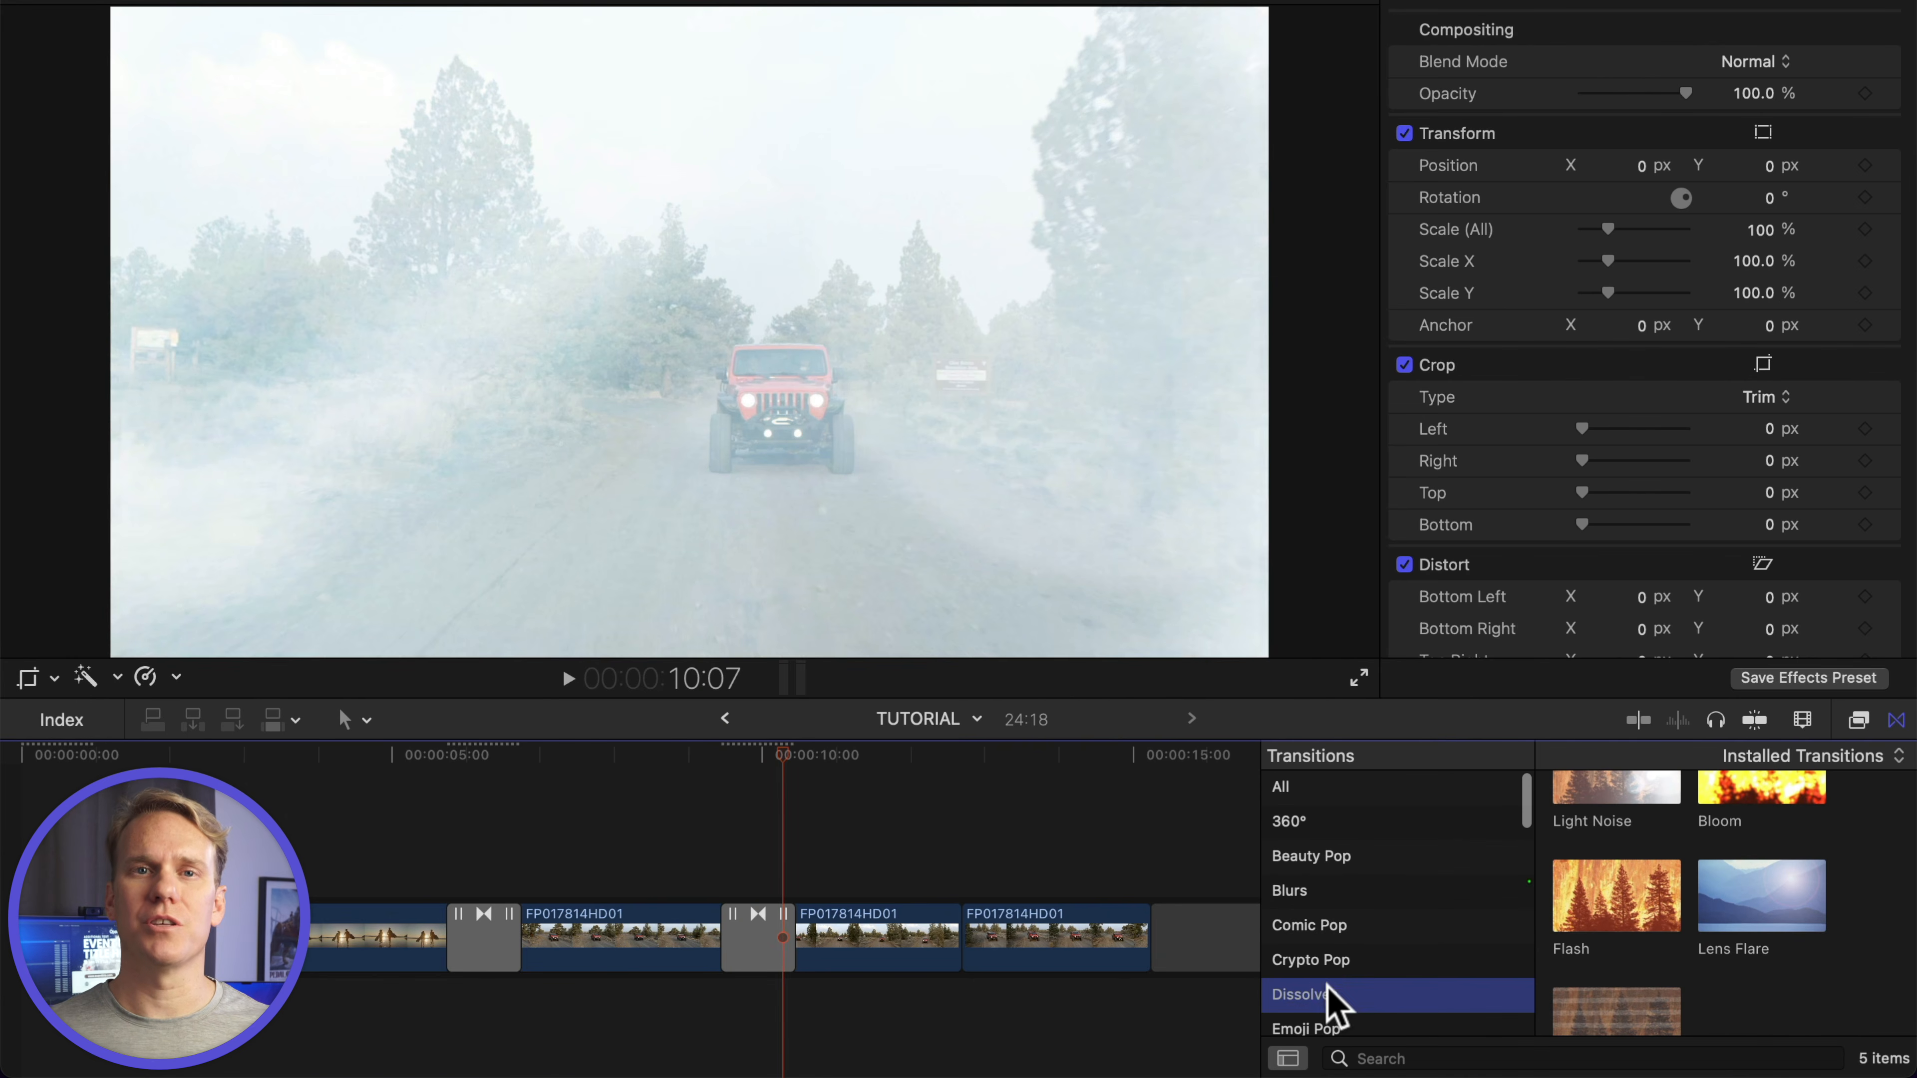
mouse_move(1626, 822)
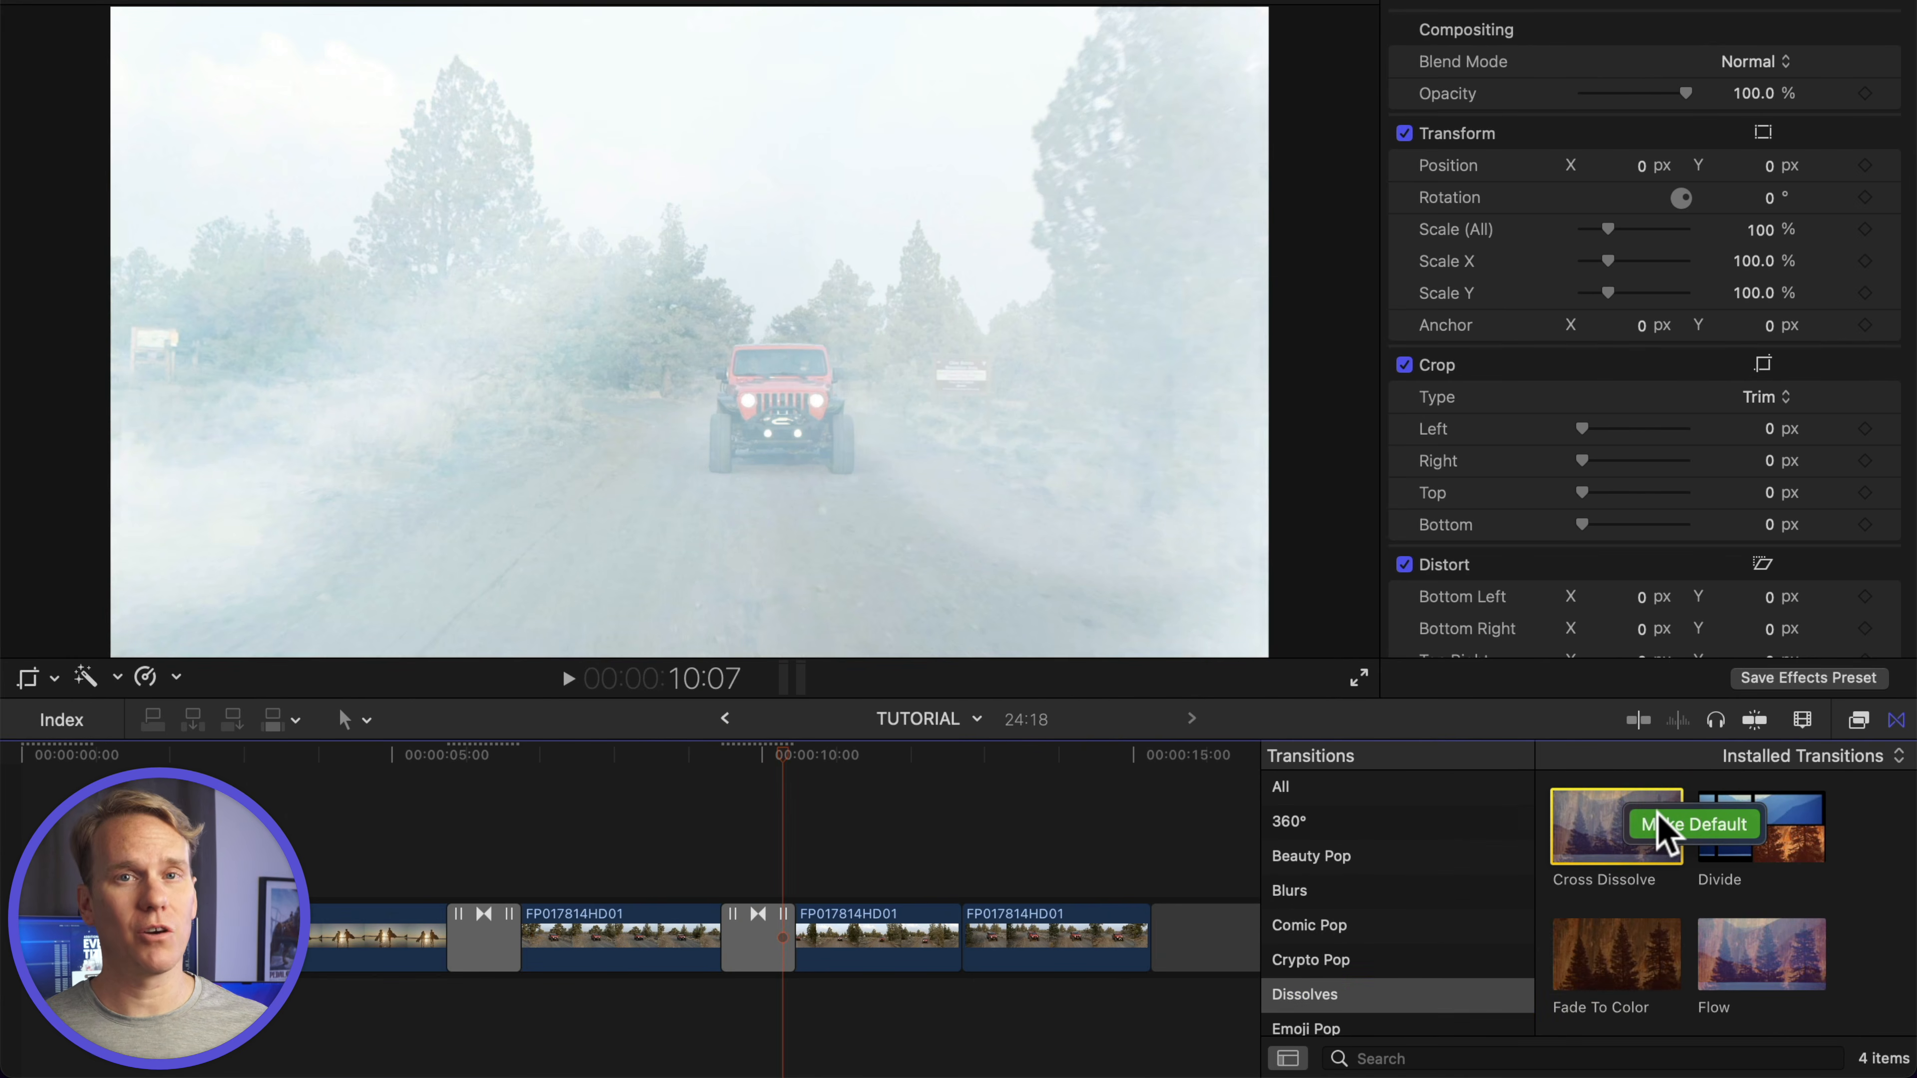
click(716, 785)
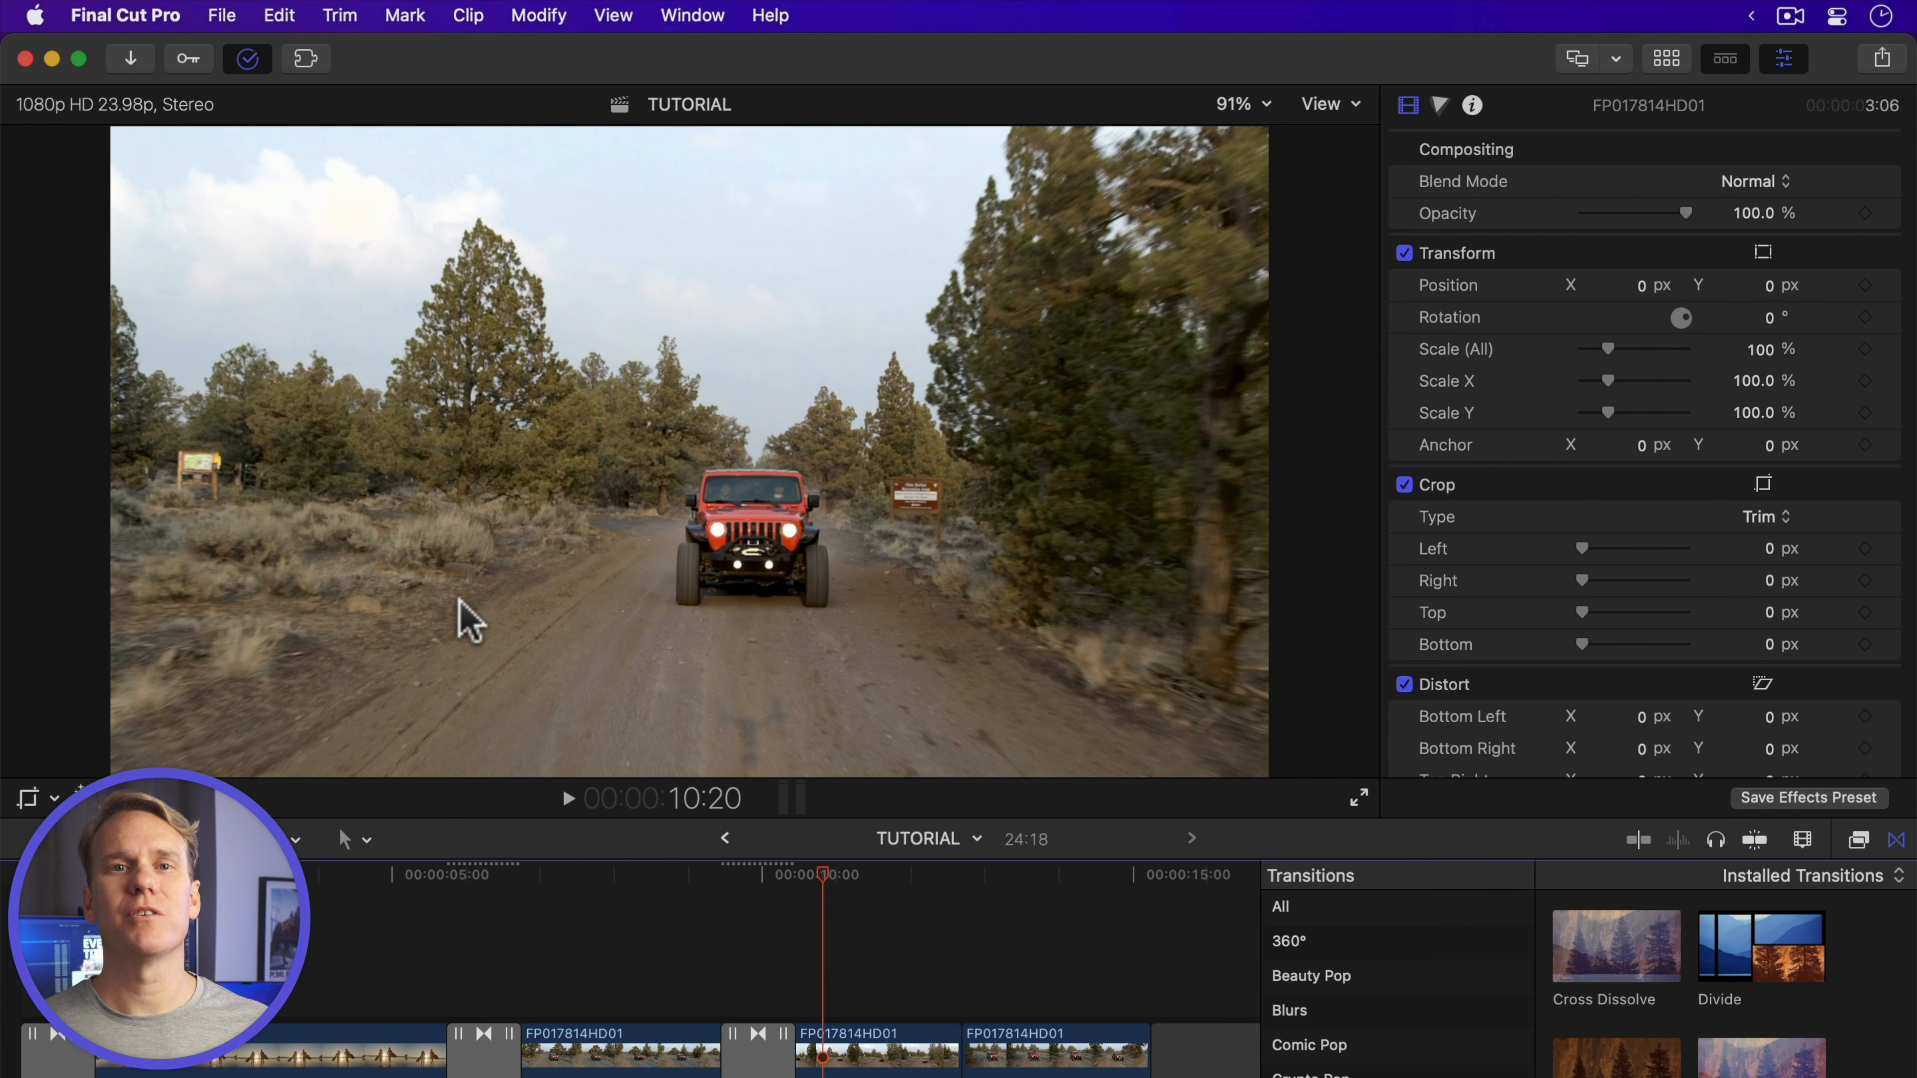
In the Editing settings, set the default transition duration to 2.00 seconds and close the settings
key(super+comma)
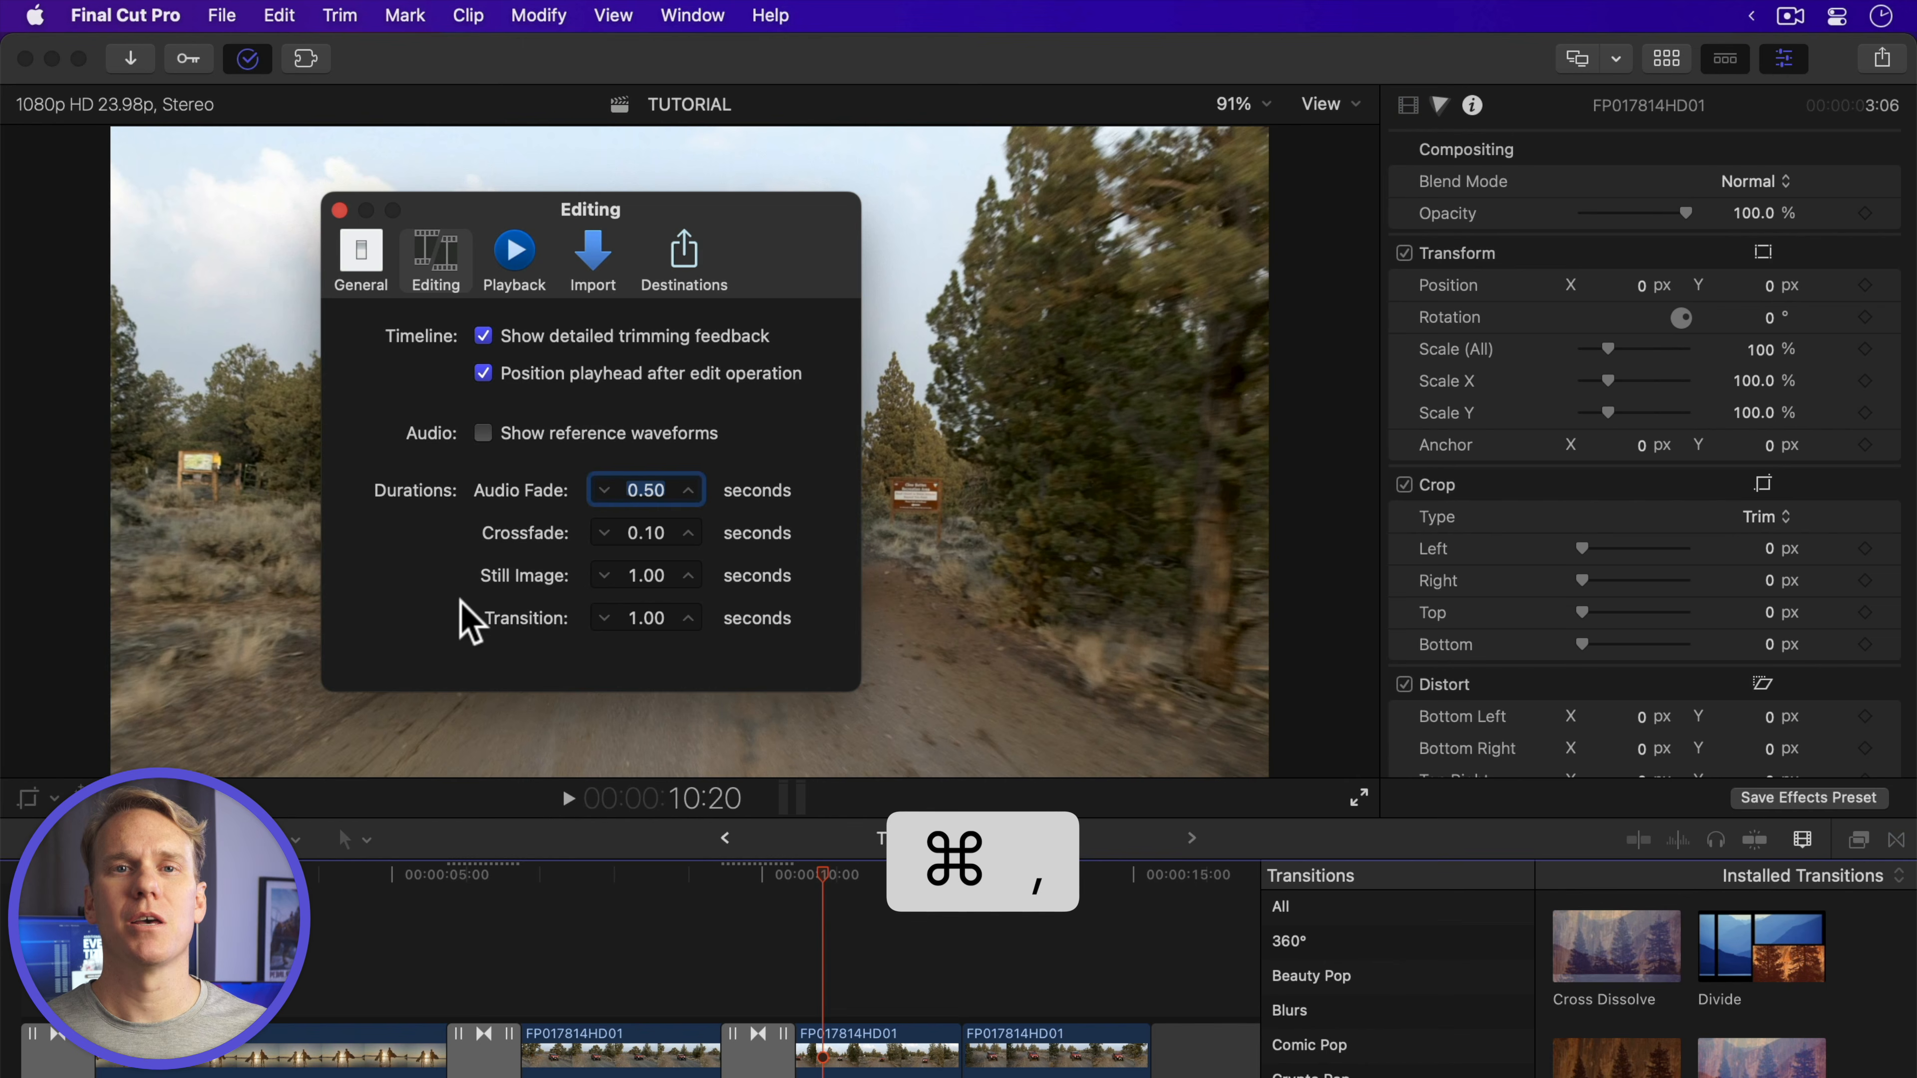
click(435, 253)
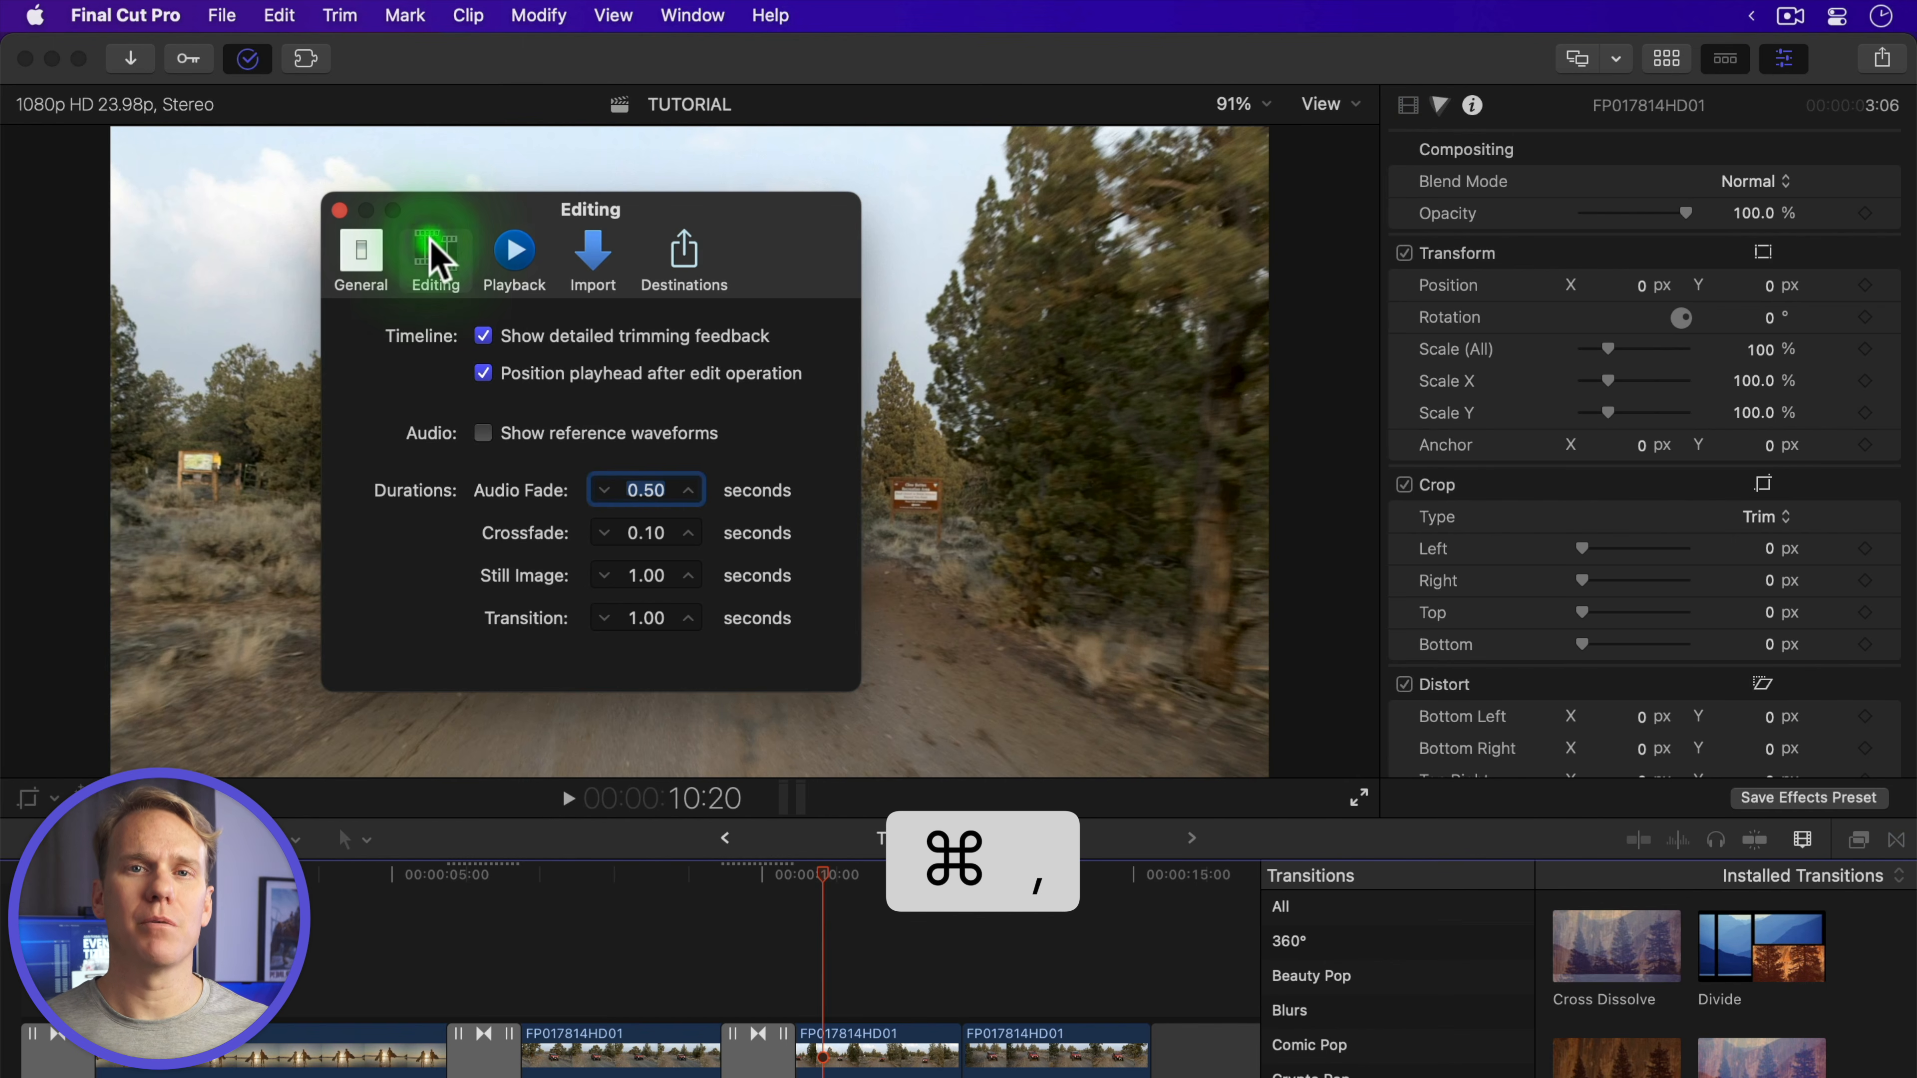
double_click(619, 620)
drag(605, 618, 656, 621)
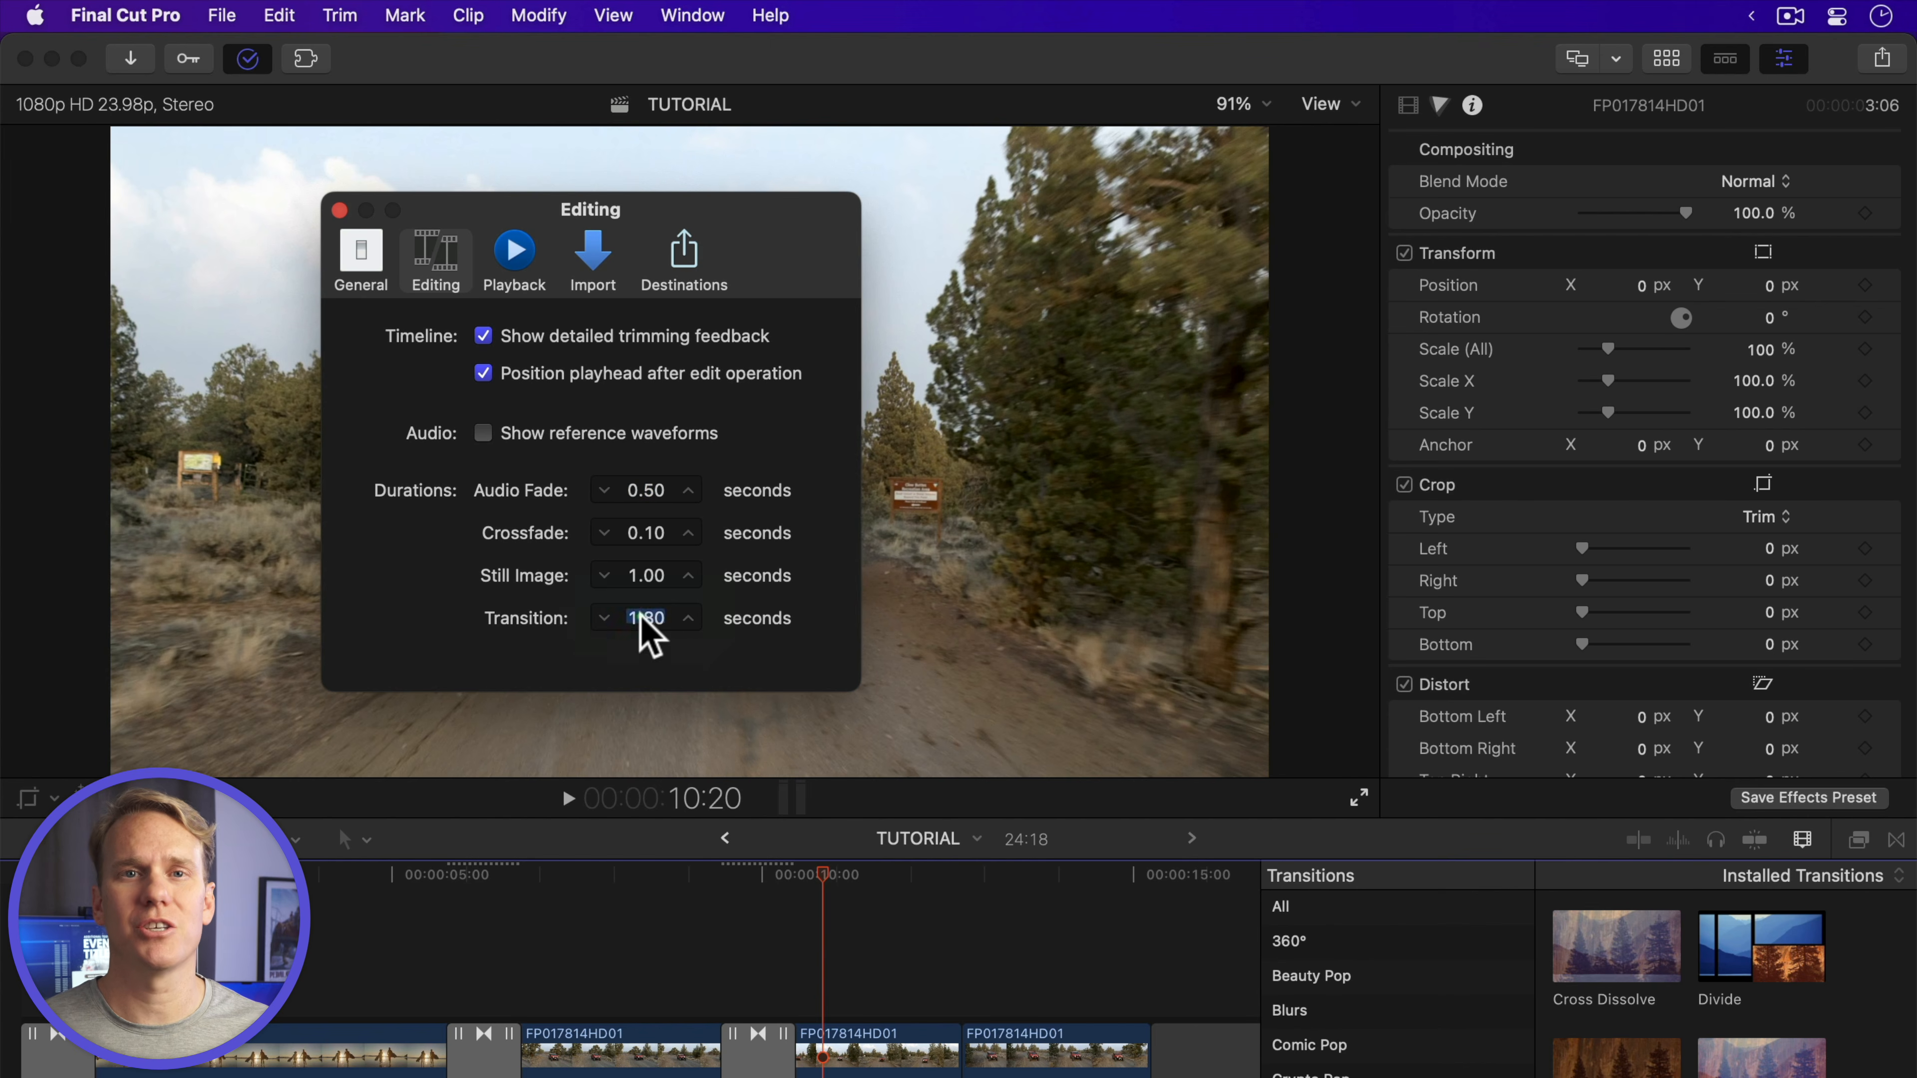
text(10)
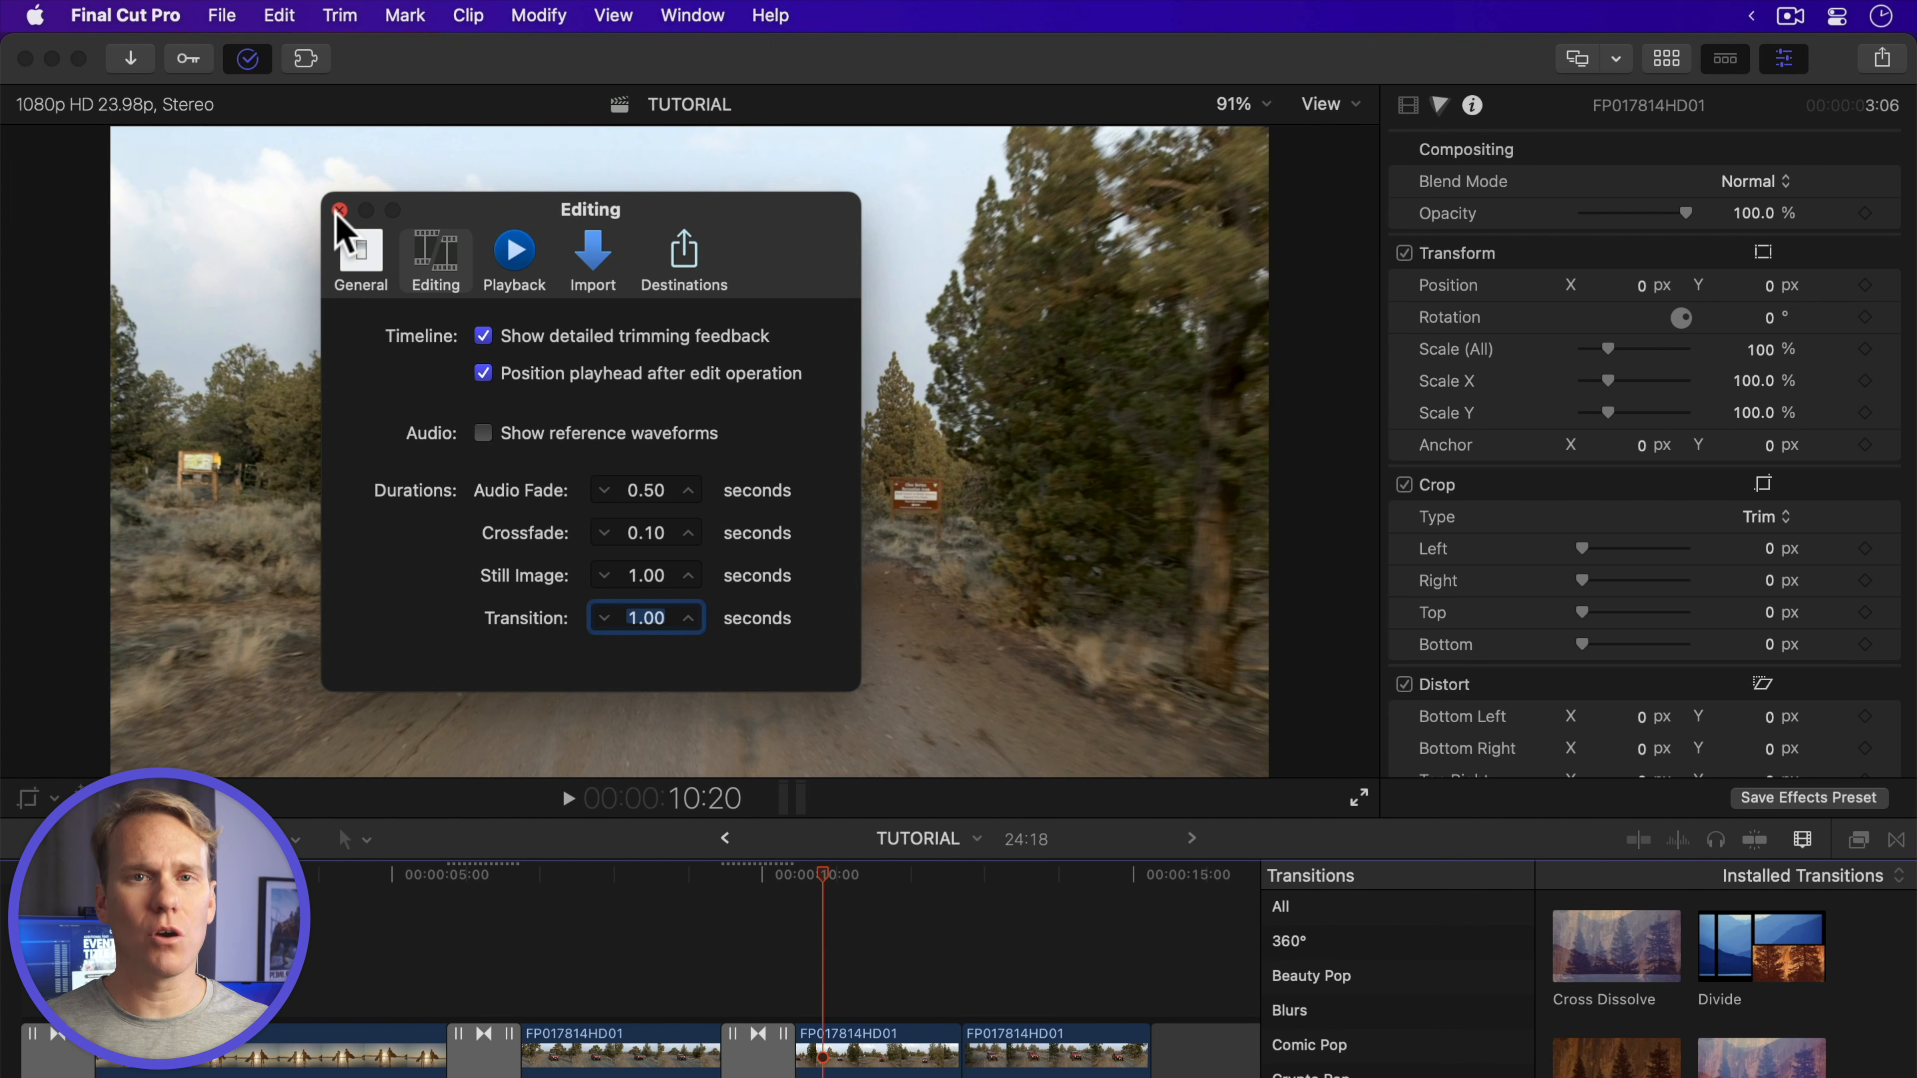
text(2.00)
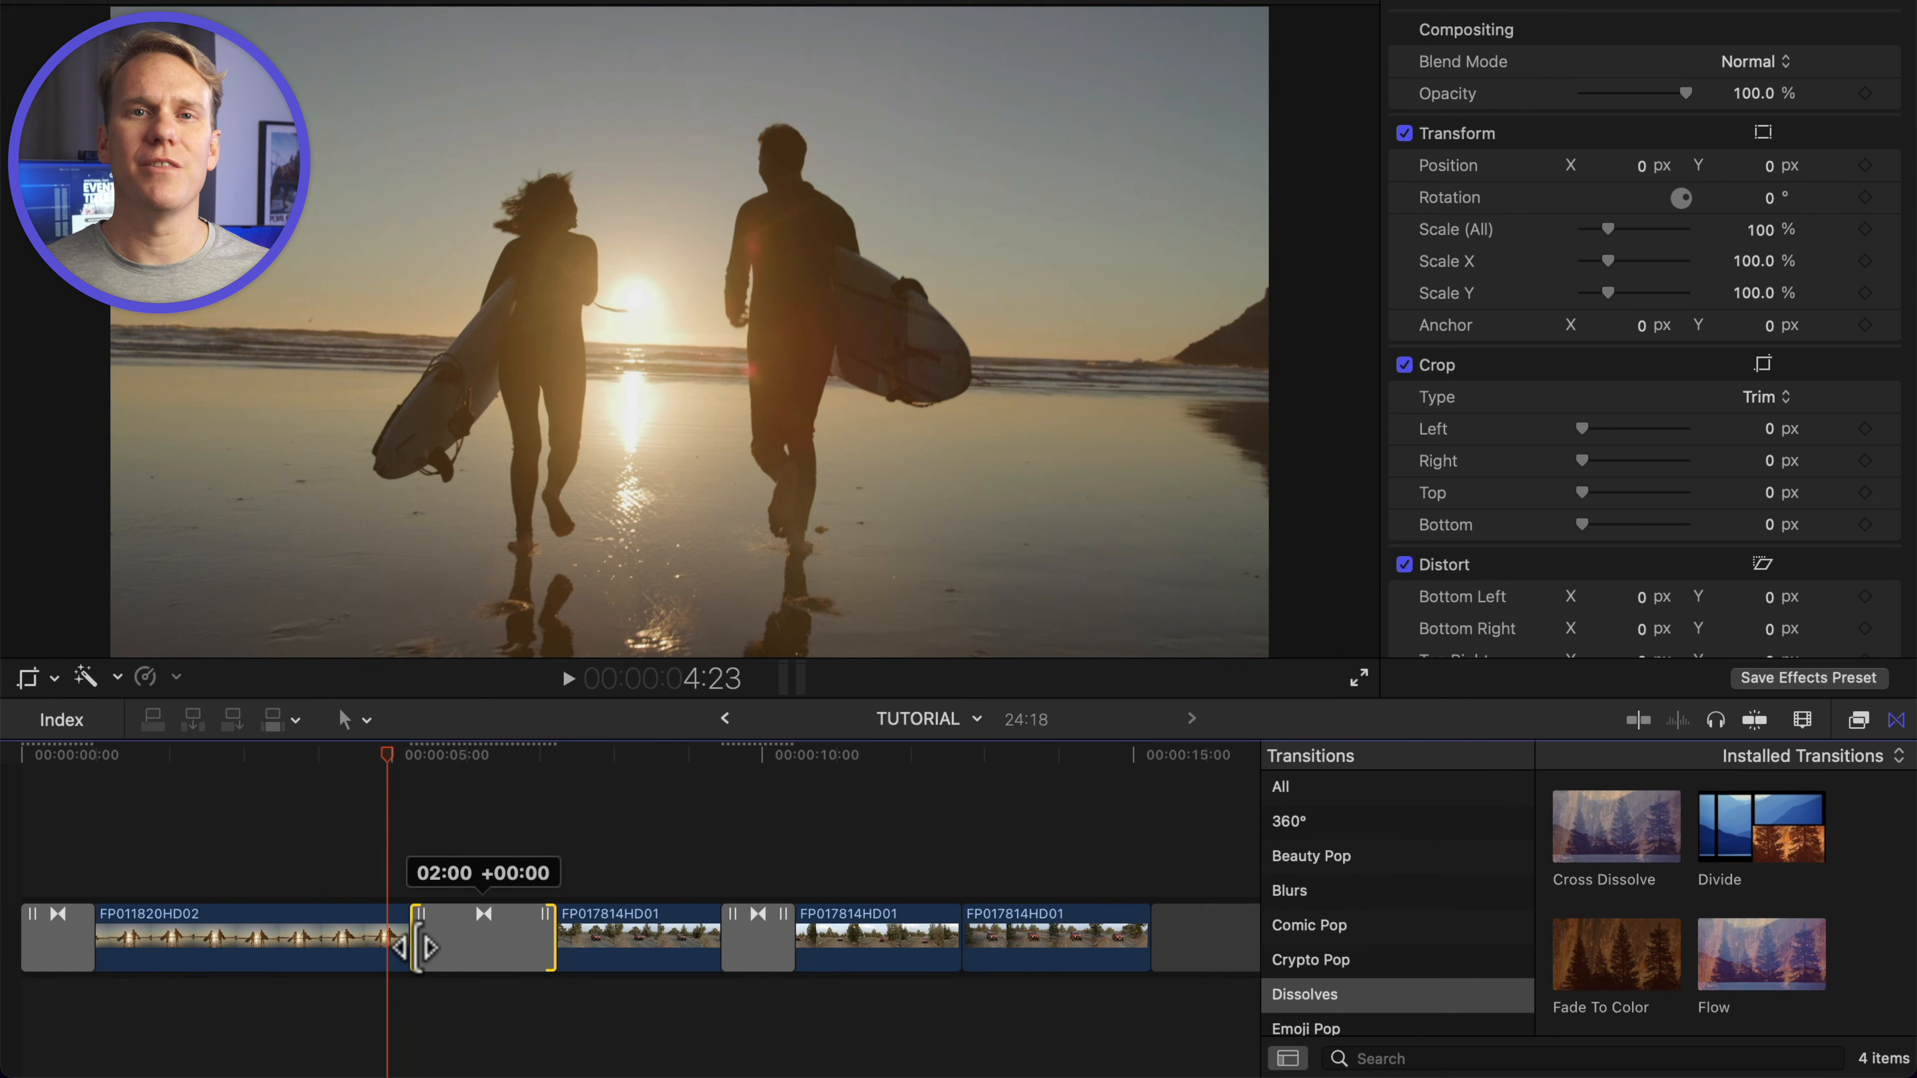
Lengthen the transition between the first two clips by its edge, and set its duration to exactly 3:00
drag(417, 948, 370, 981)
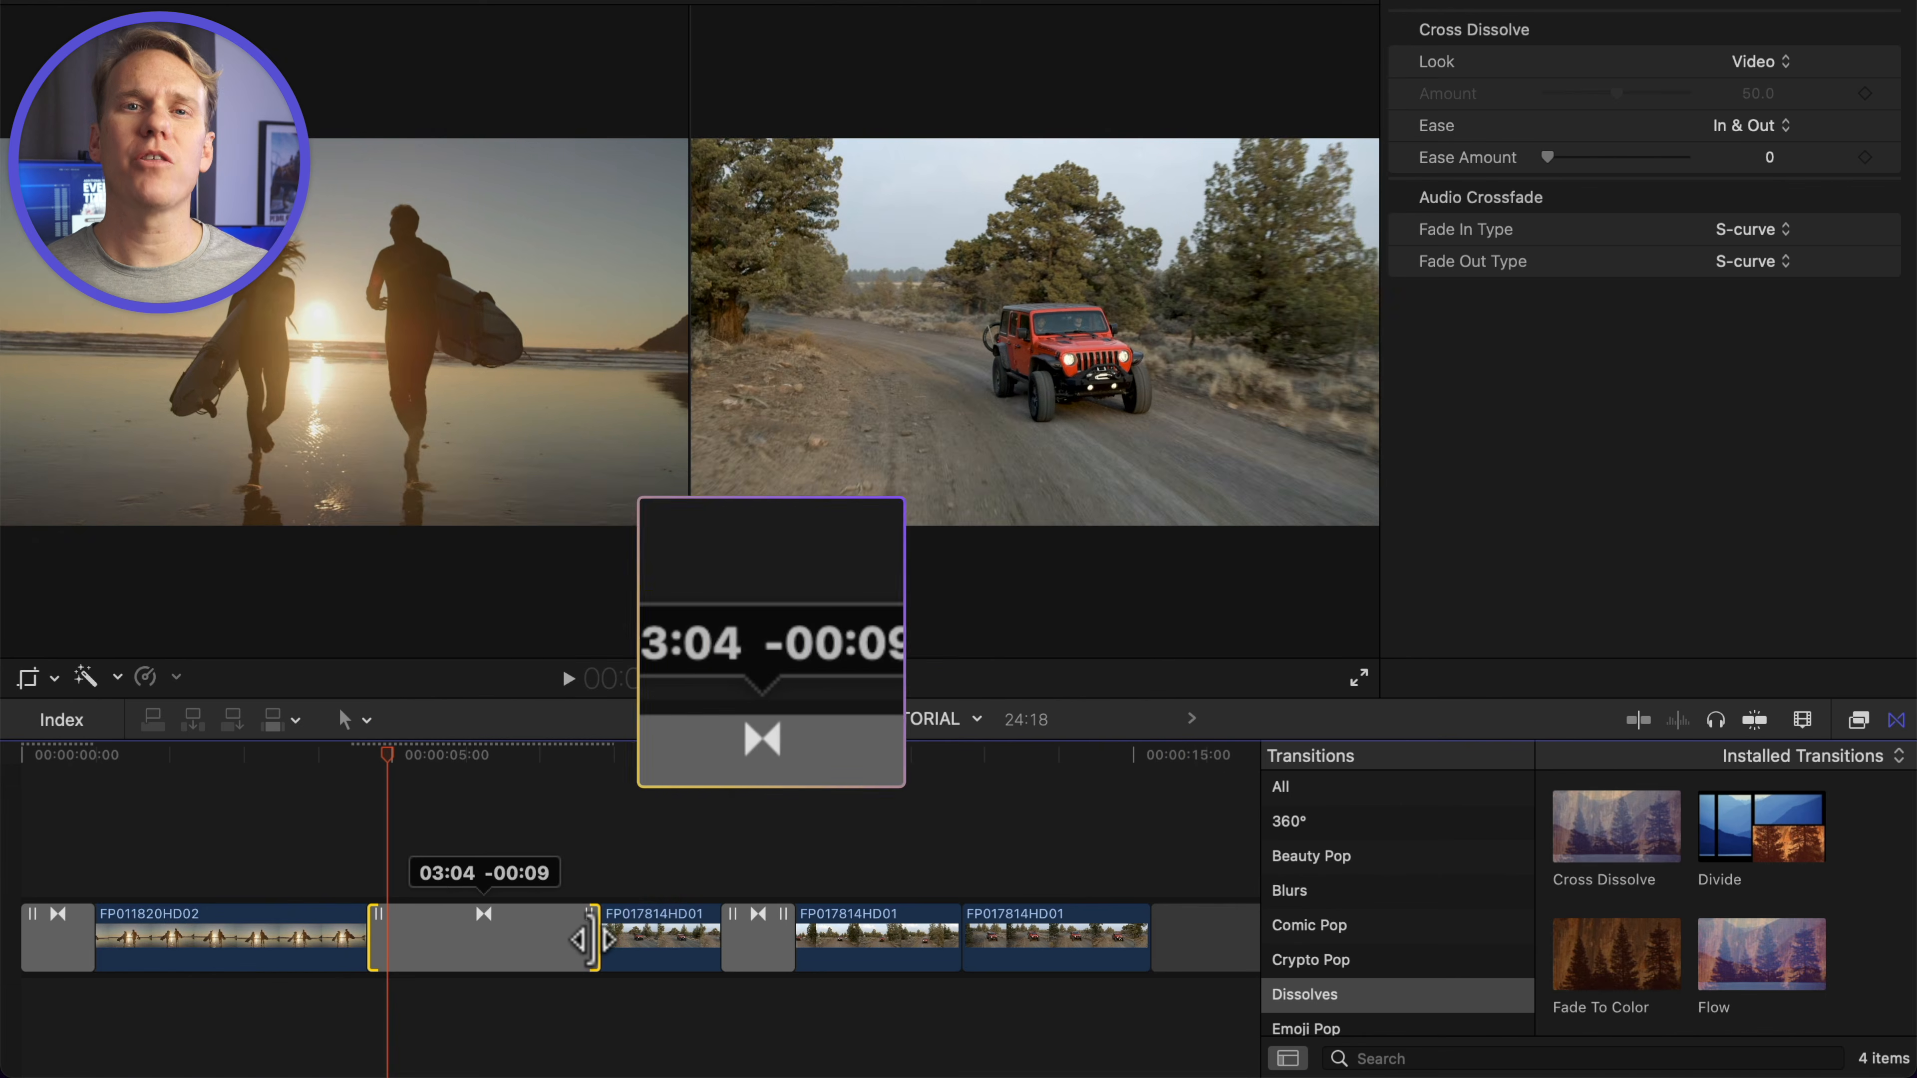
click(587, 939)
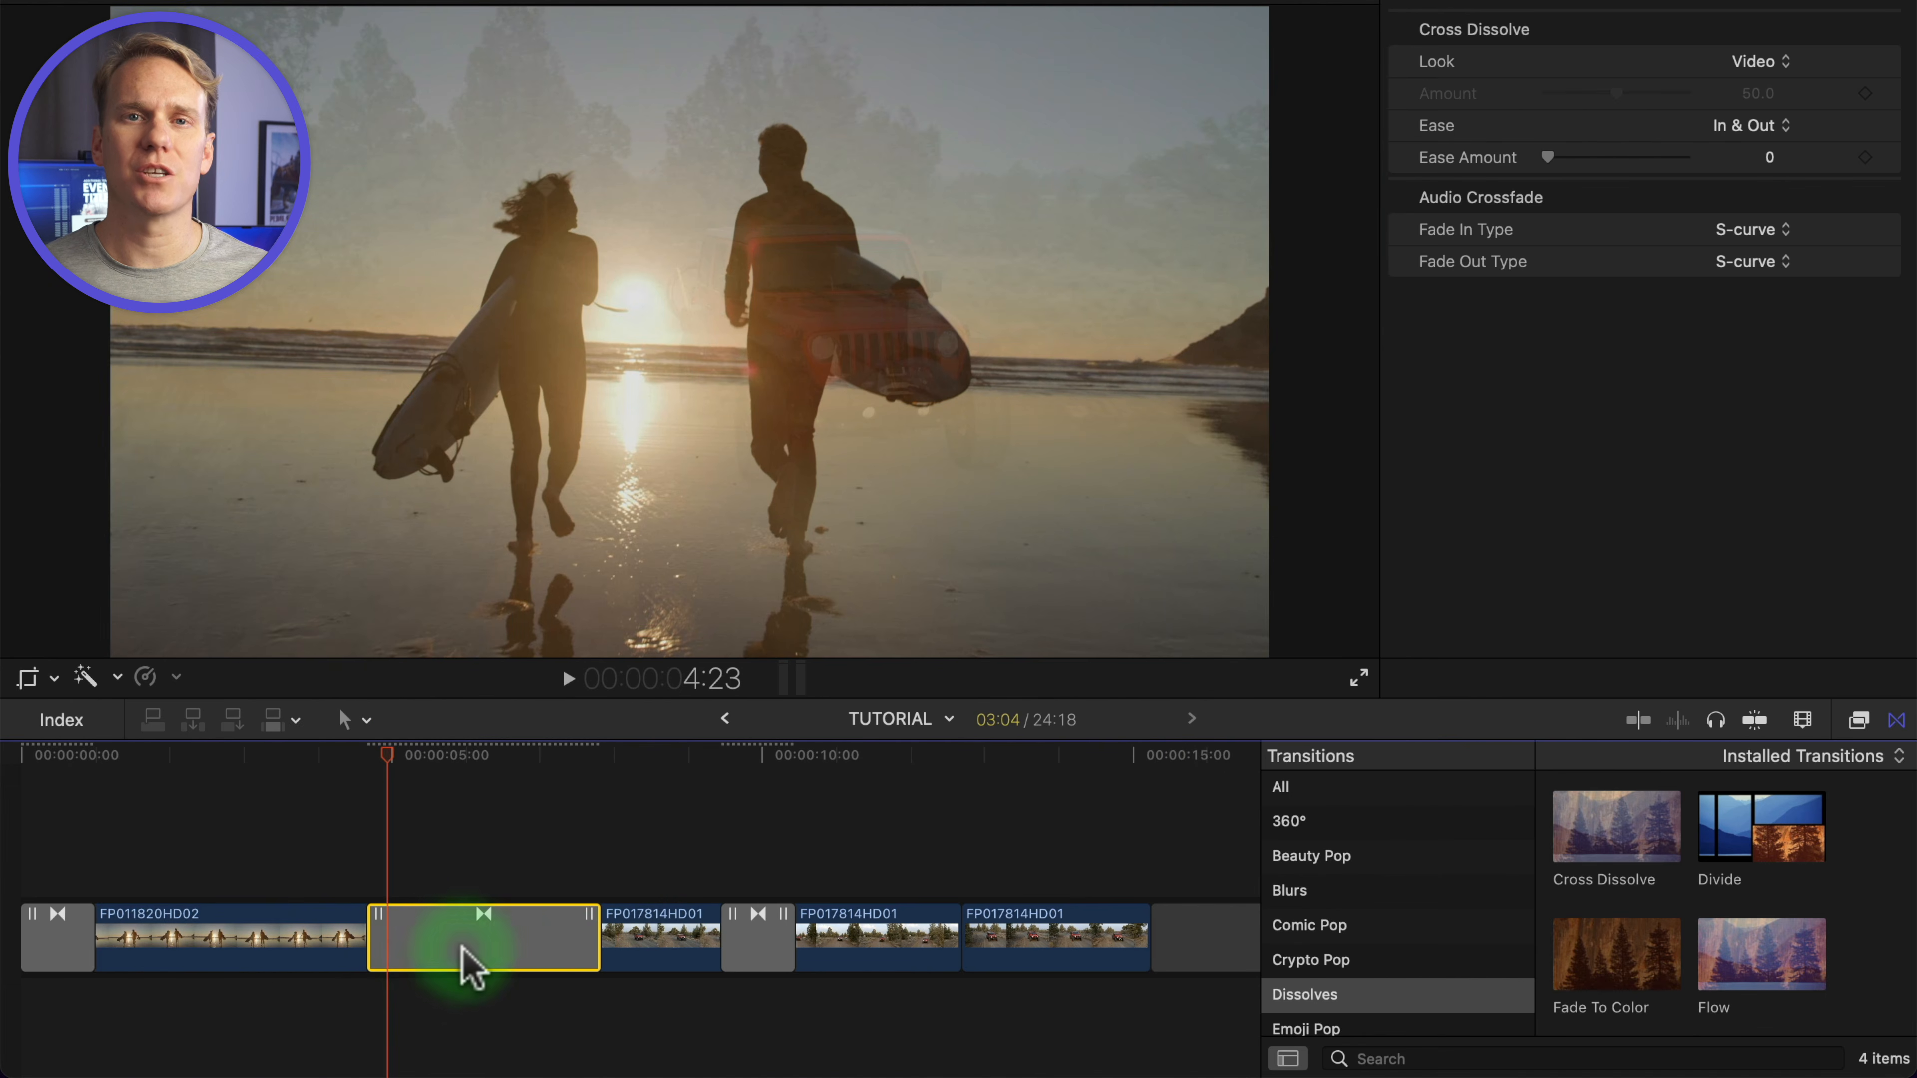
key(ctrl+d)
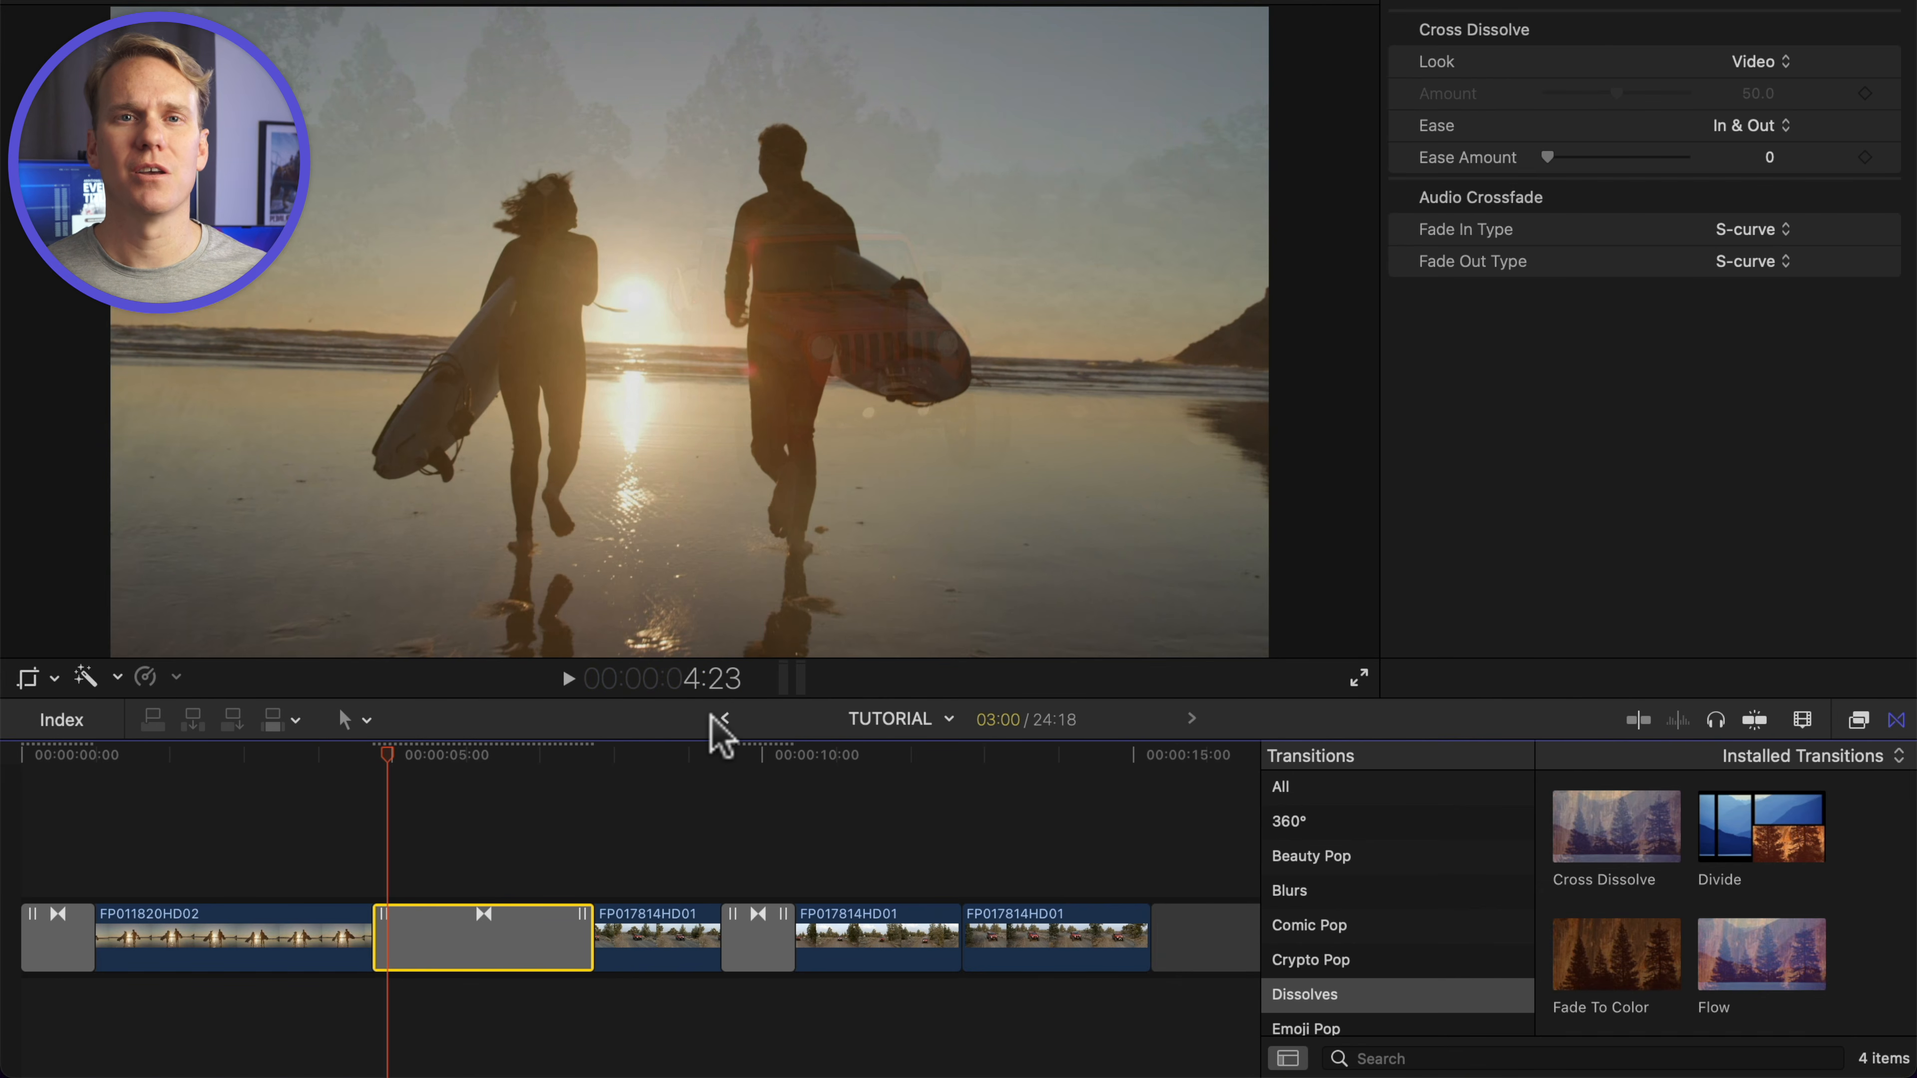
click(457, 947)
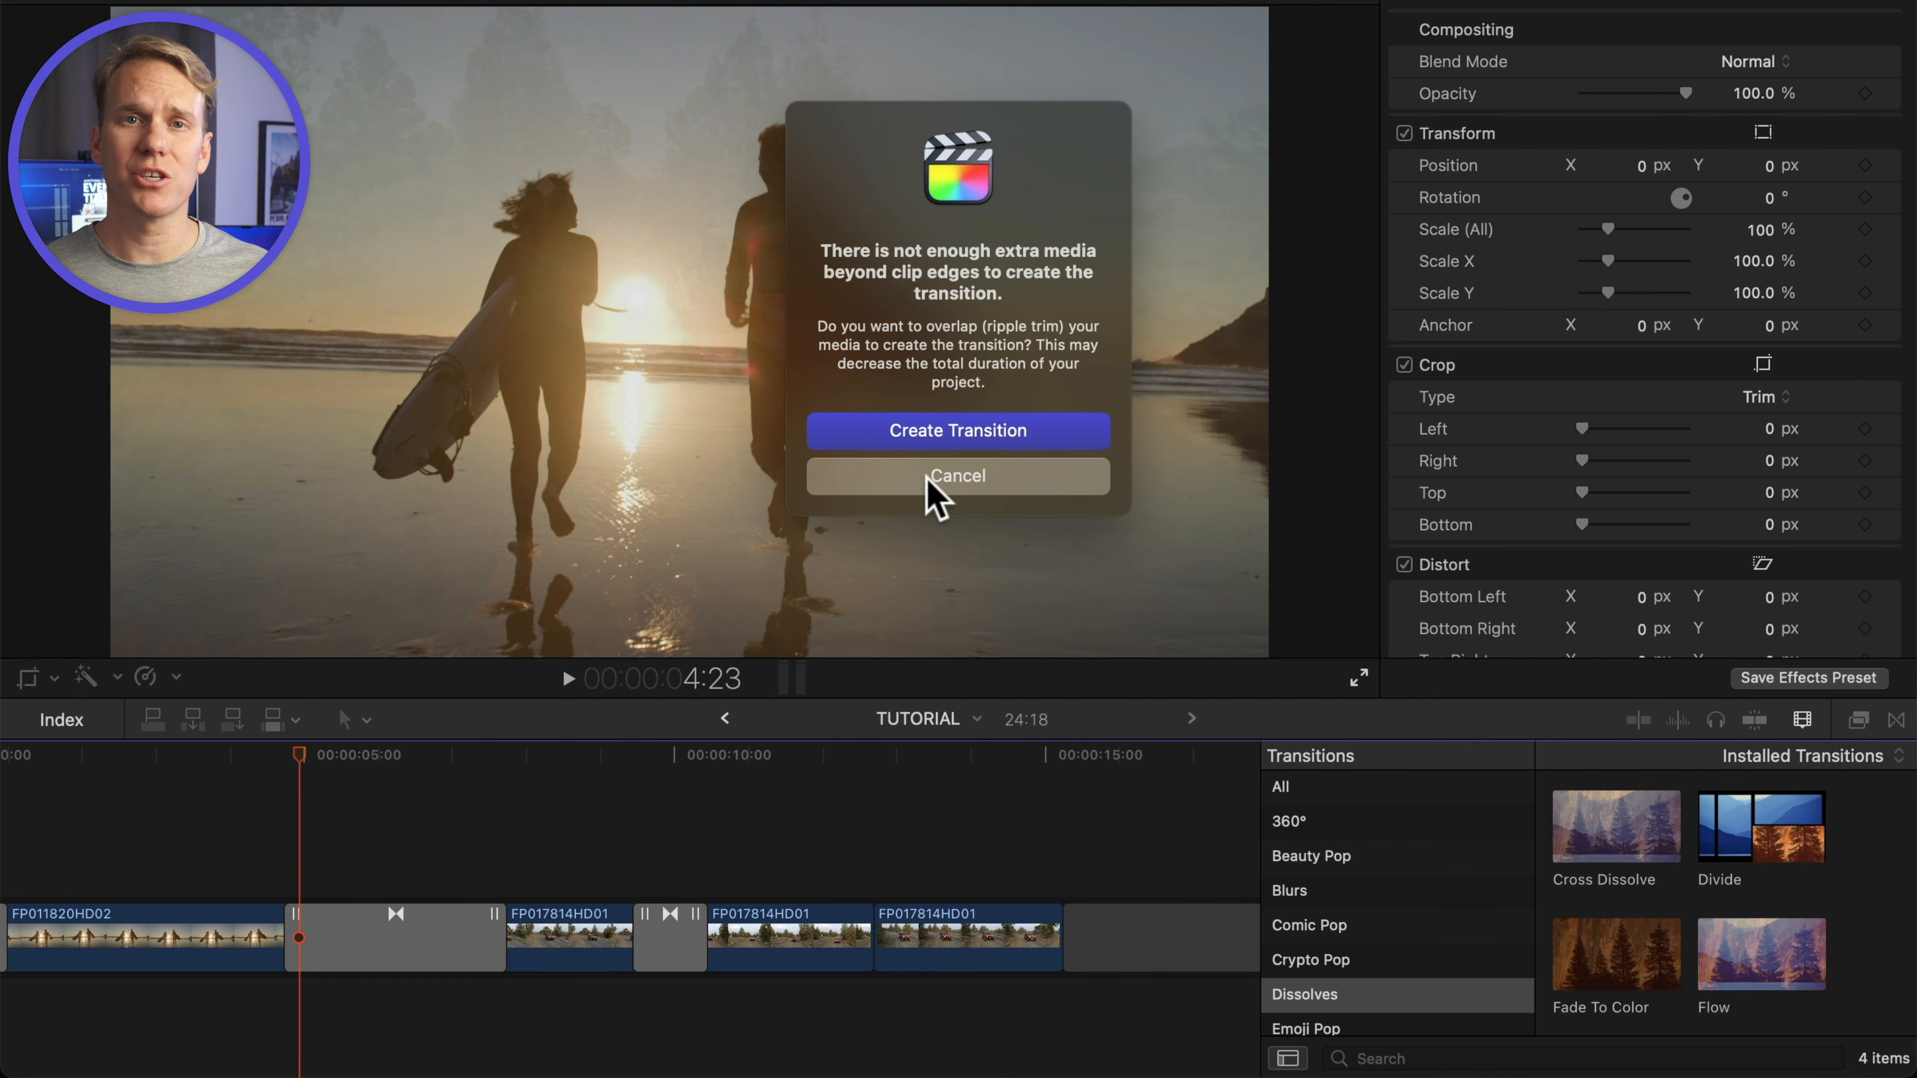
Decline the overlapping transition, turn on snapping and trim two frames off the end of the third clip
click(935, 478)
click(841, 753)
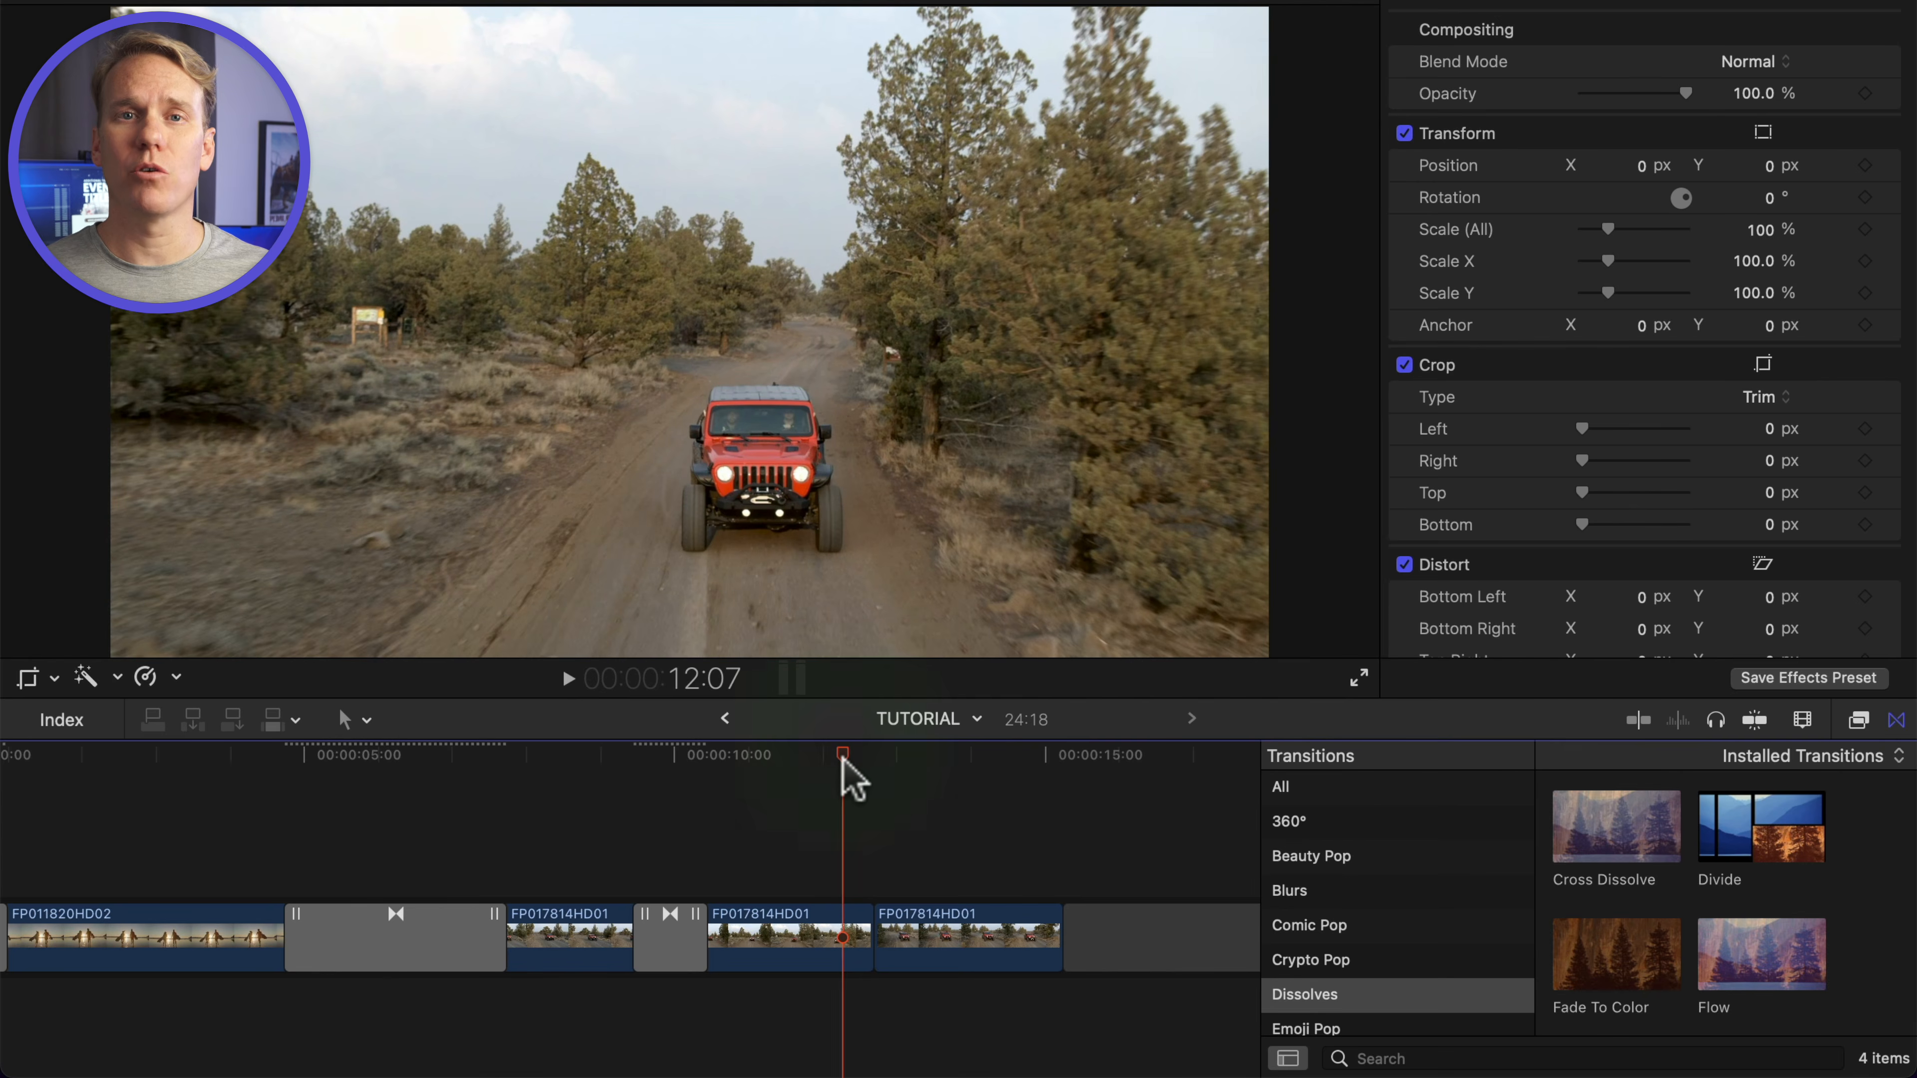
key(n)
drag(843, 758, 888, 759)
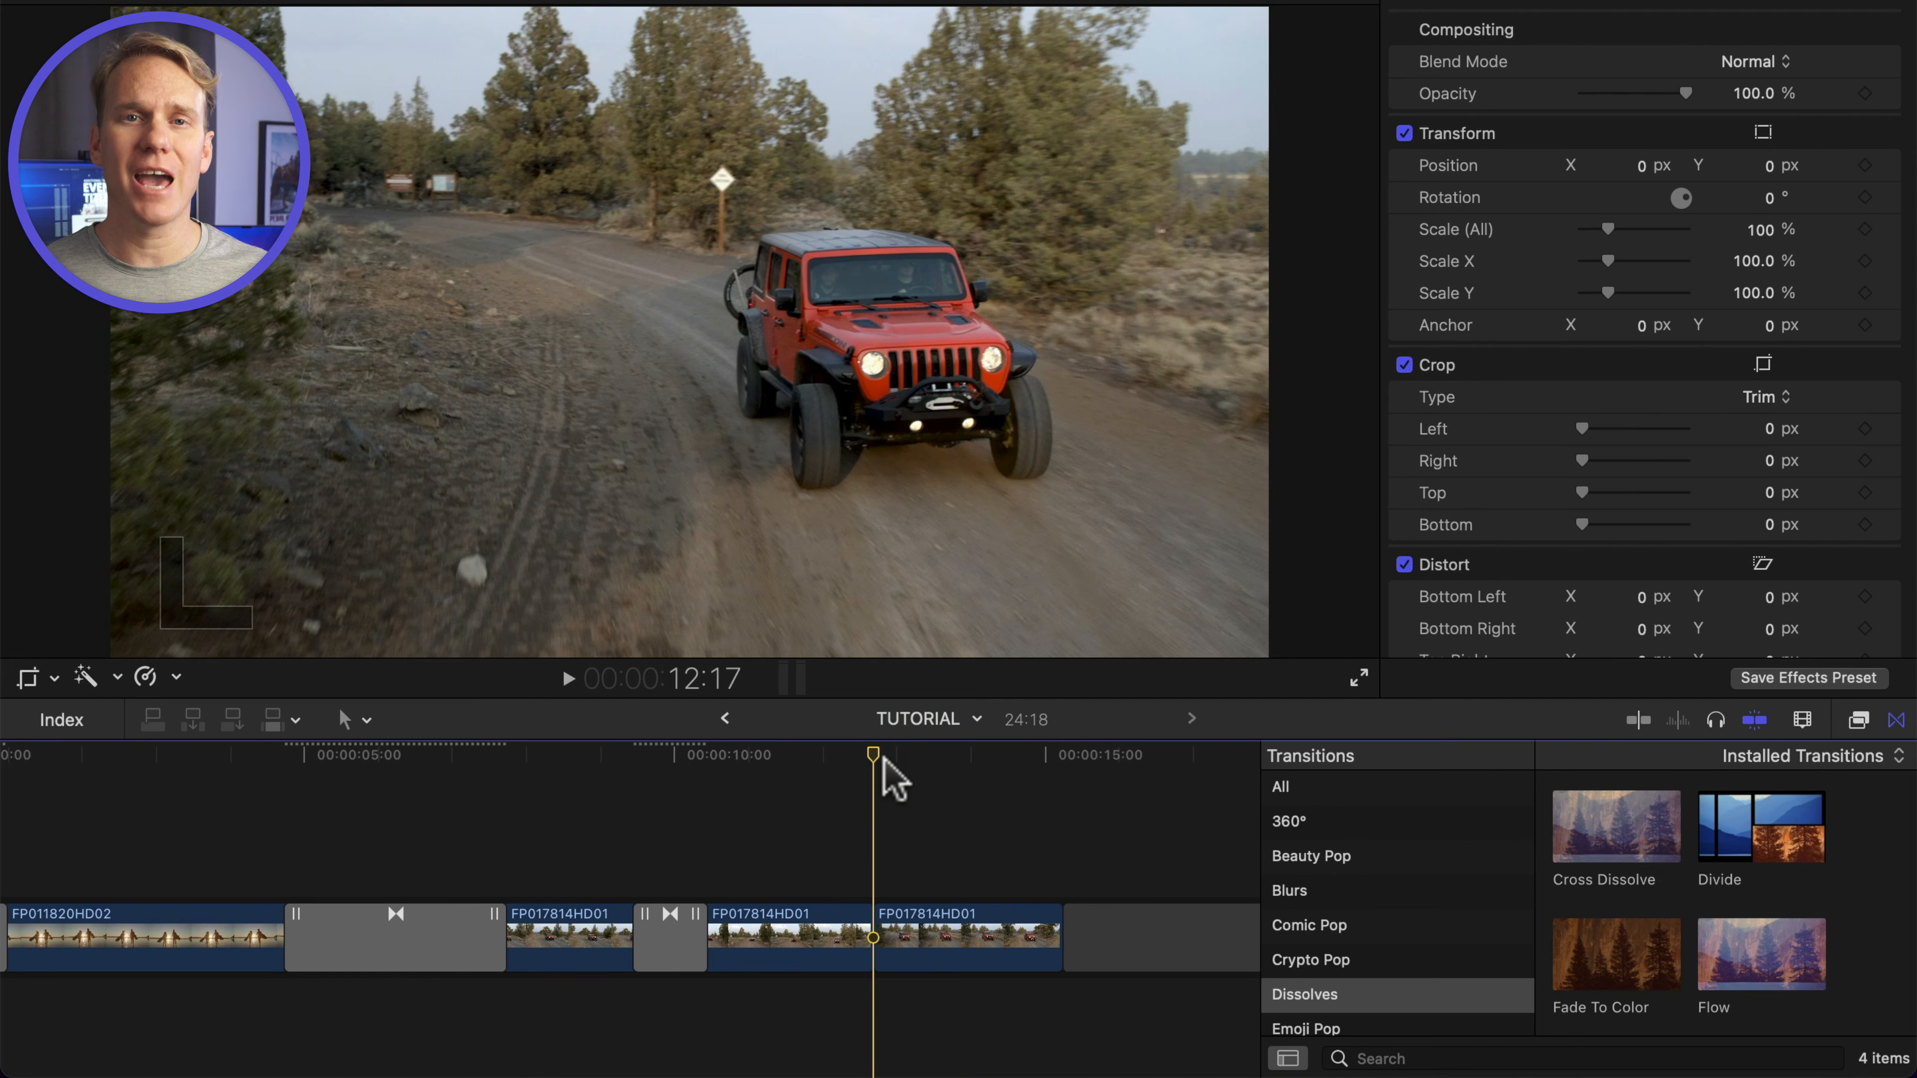
key(Left)
key(Left)
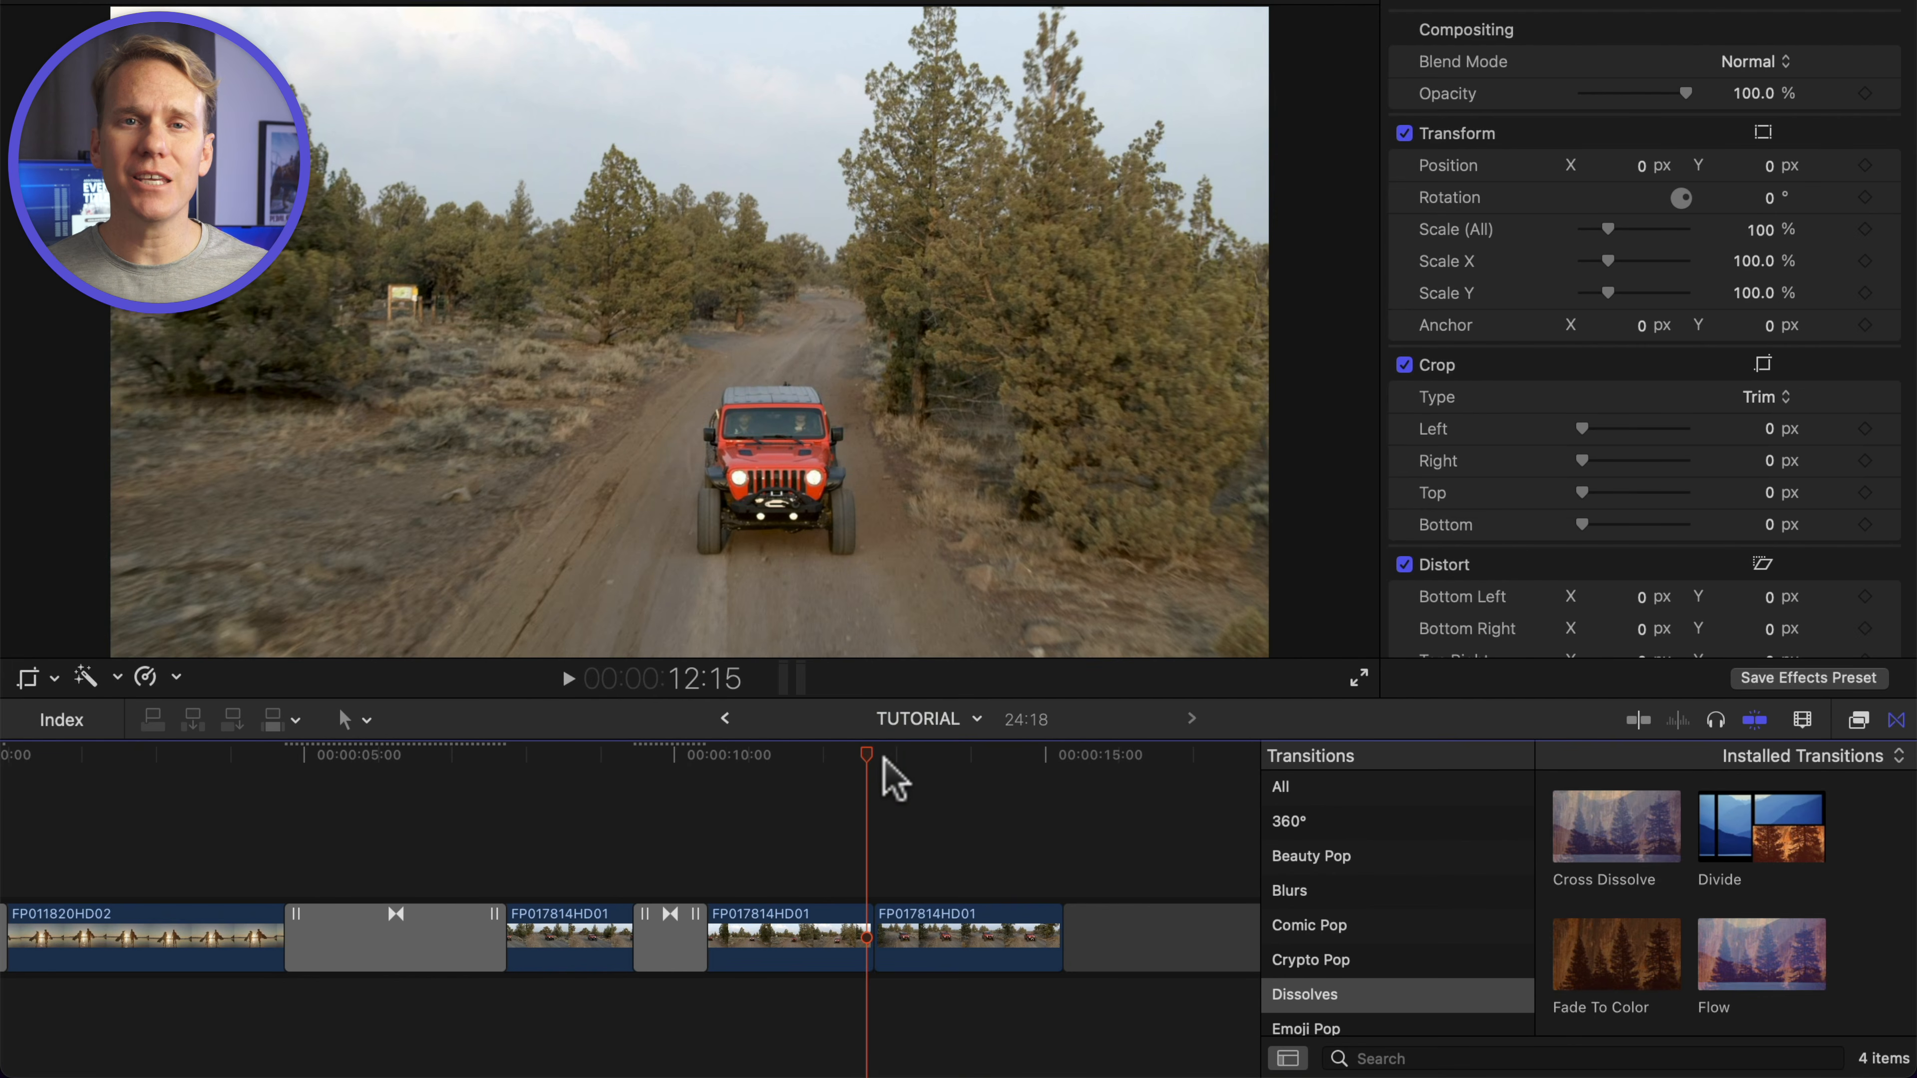
key(alt+])
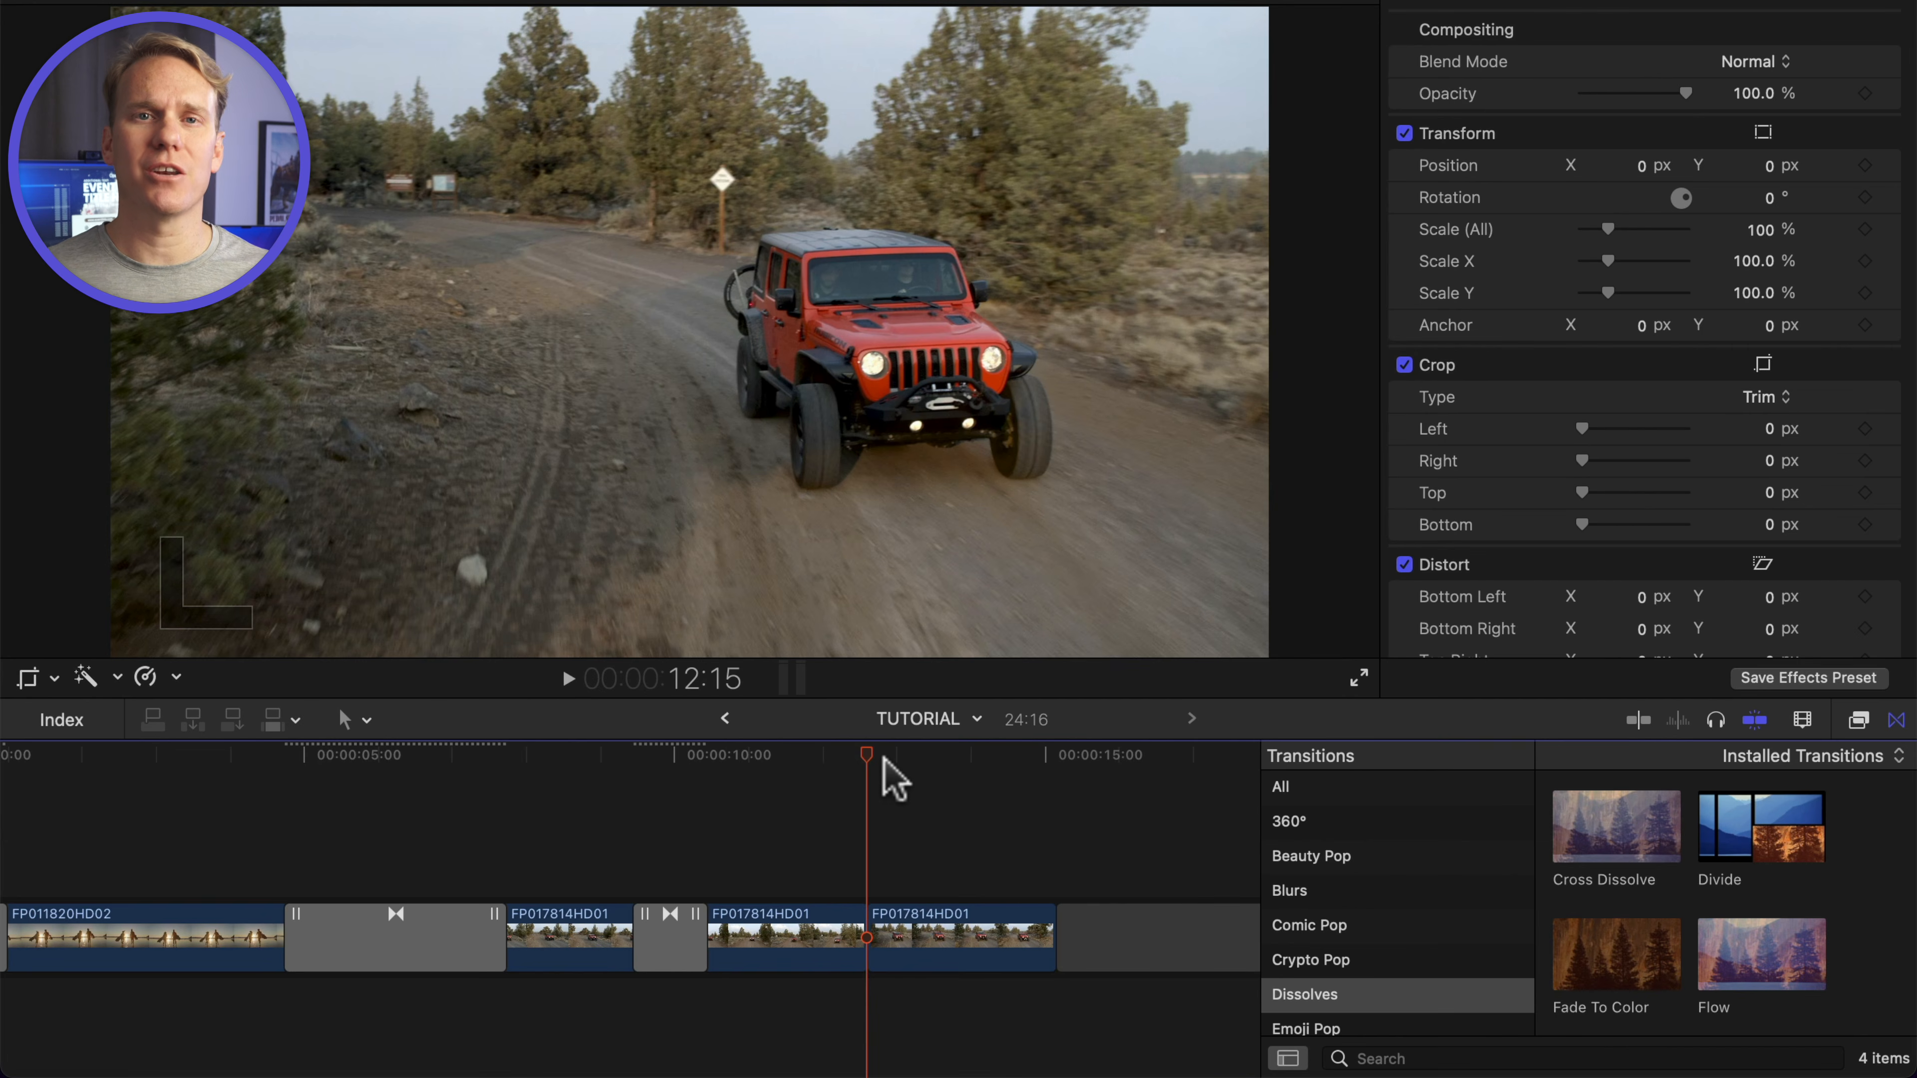
Trim two frames off the start of the fourth clip
key(Right)
key(Right)
key(alt+[)
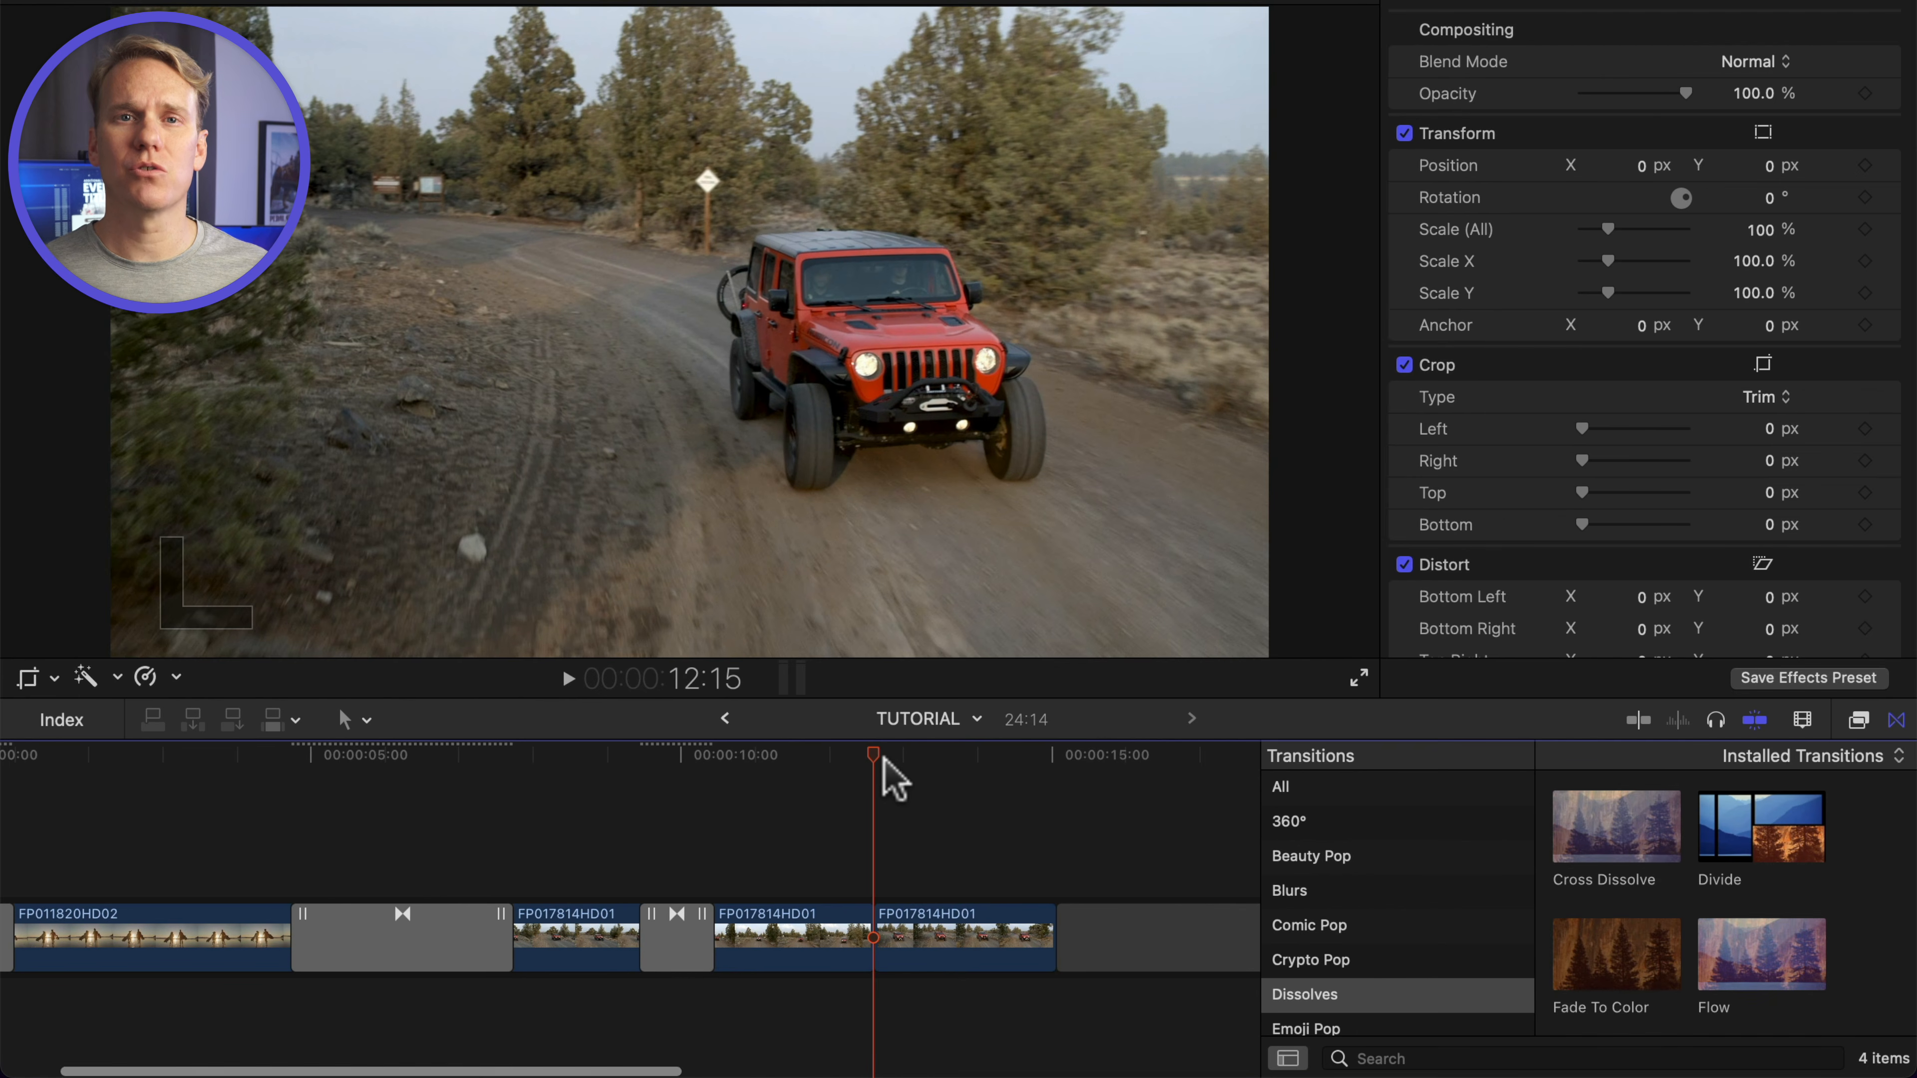
Add a Cross Dissolve at the cut between the third and fourth clips, accepting the media overlap, and play it back
click(842, 965)
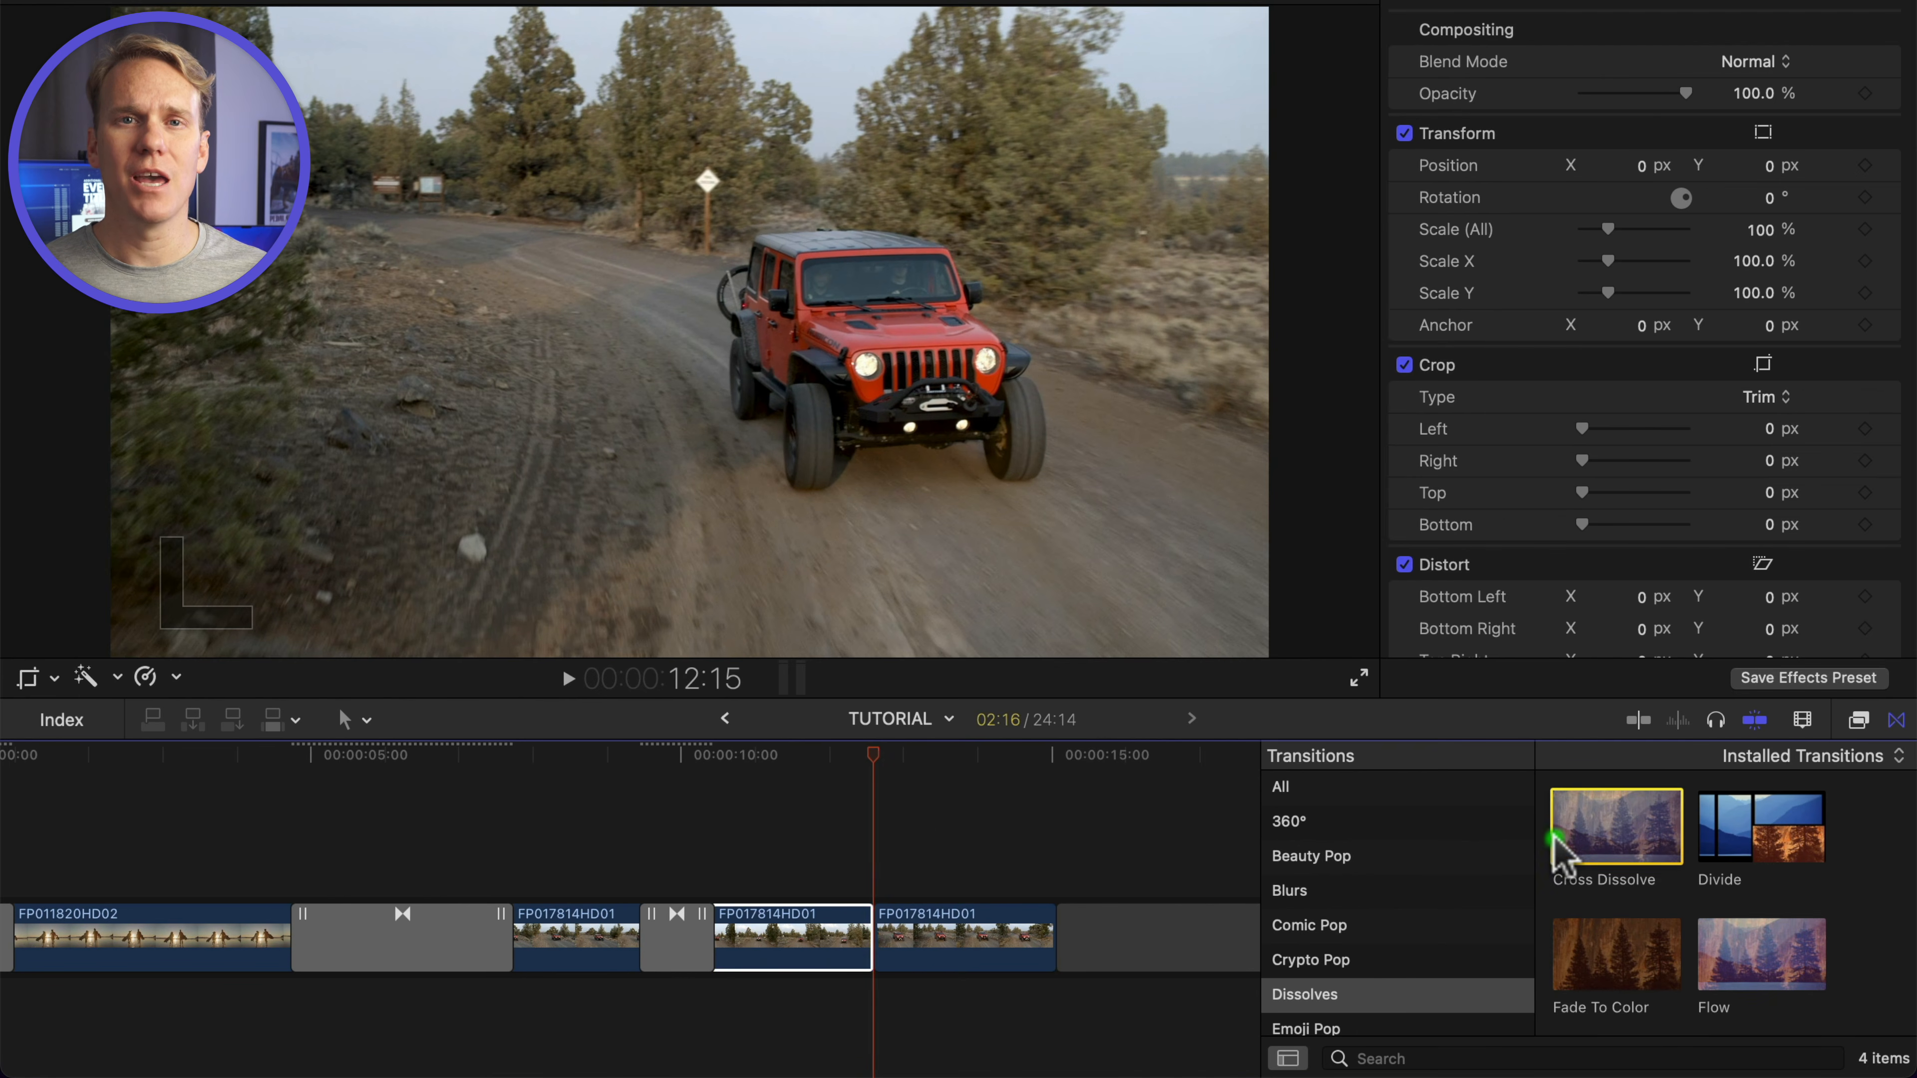
click(1555, 842)
key(super+t)
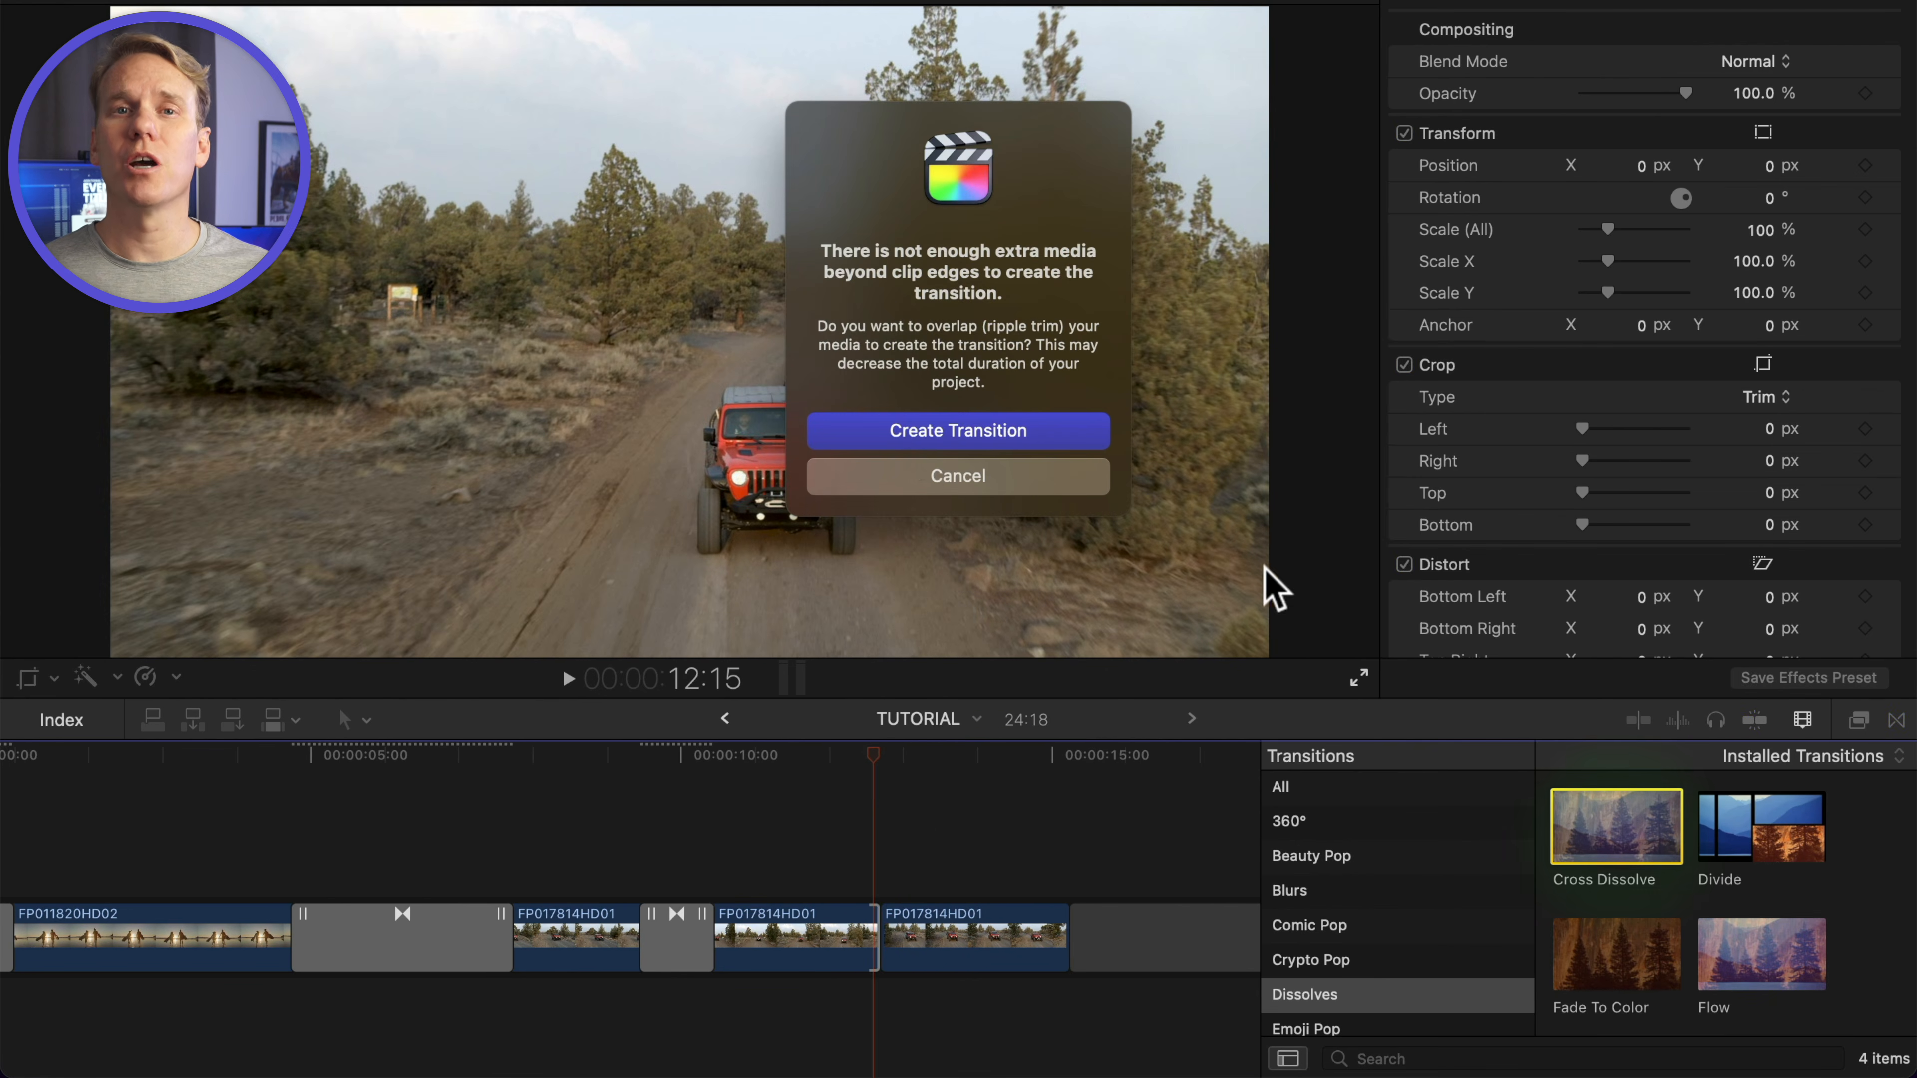
click(913, 435)
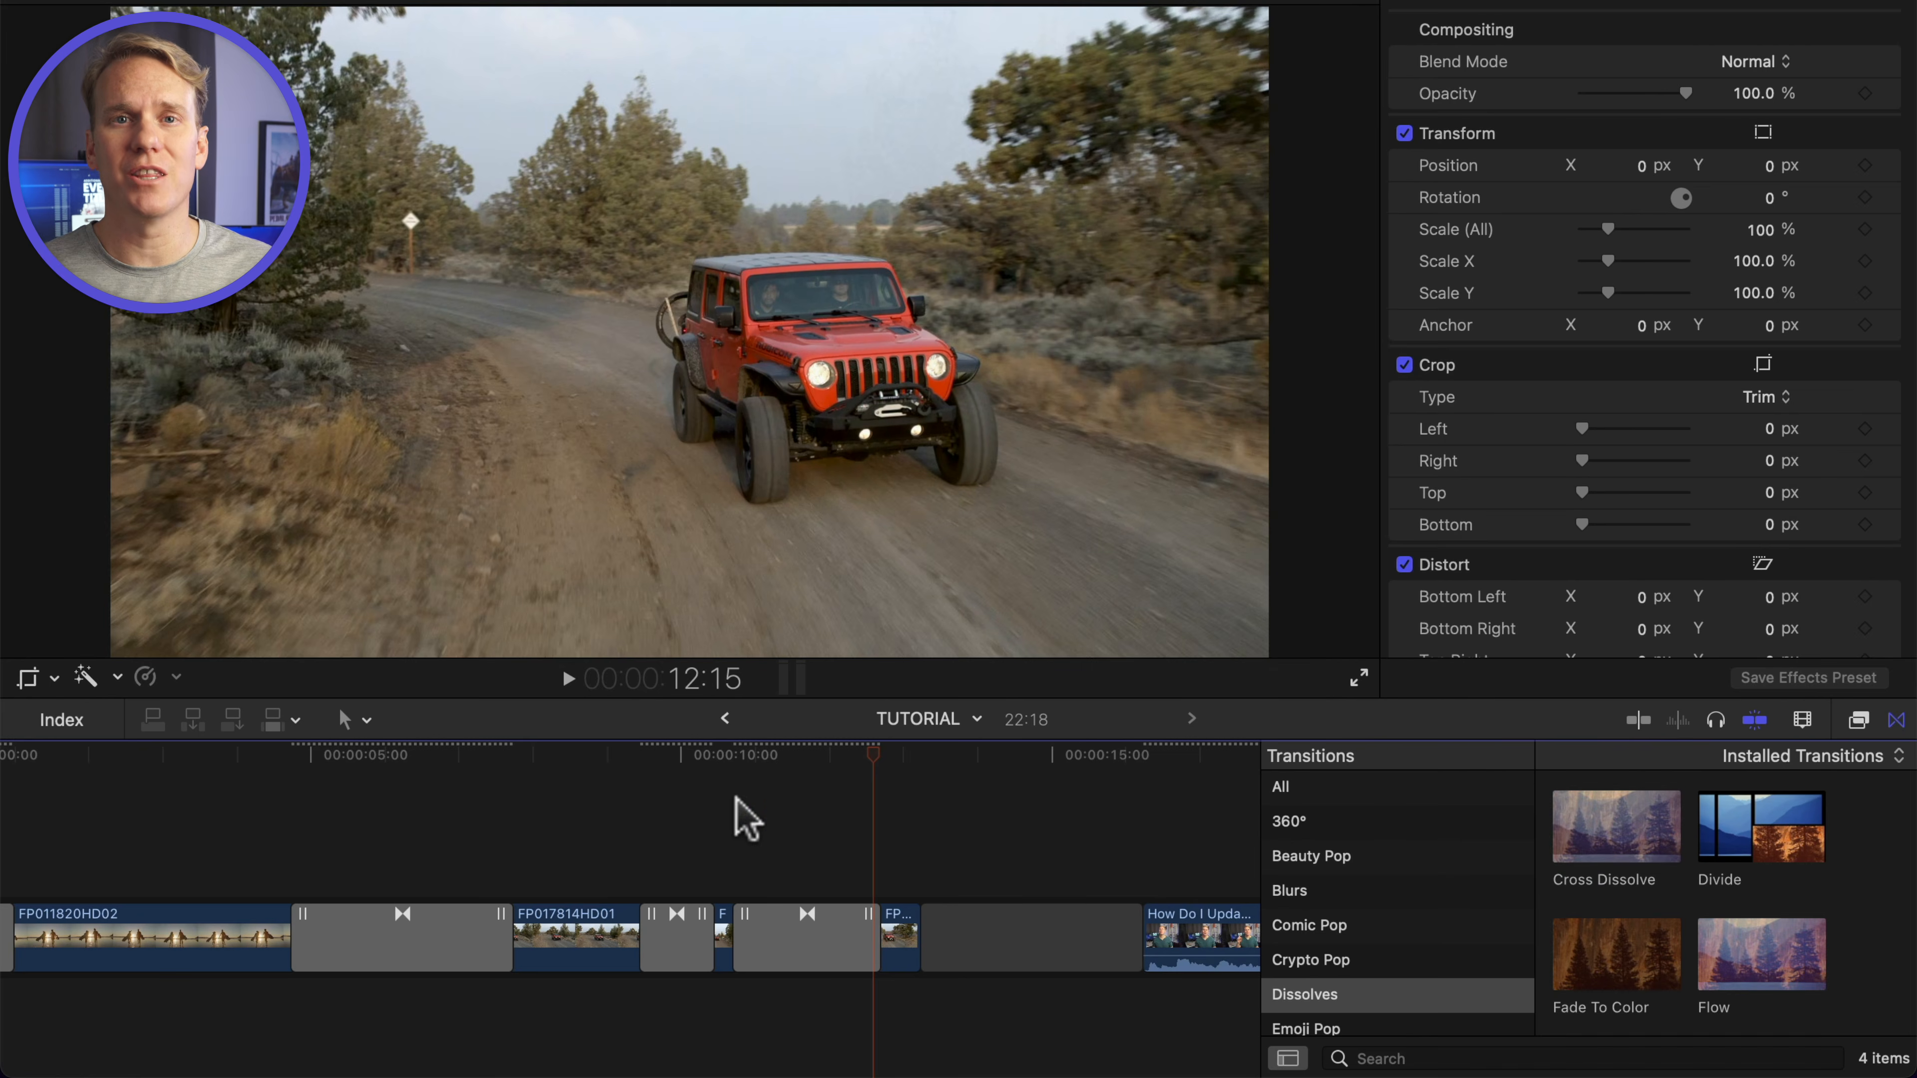
click(736, 813)
key(space)
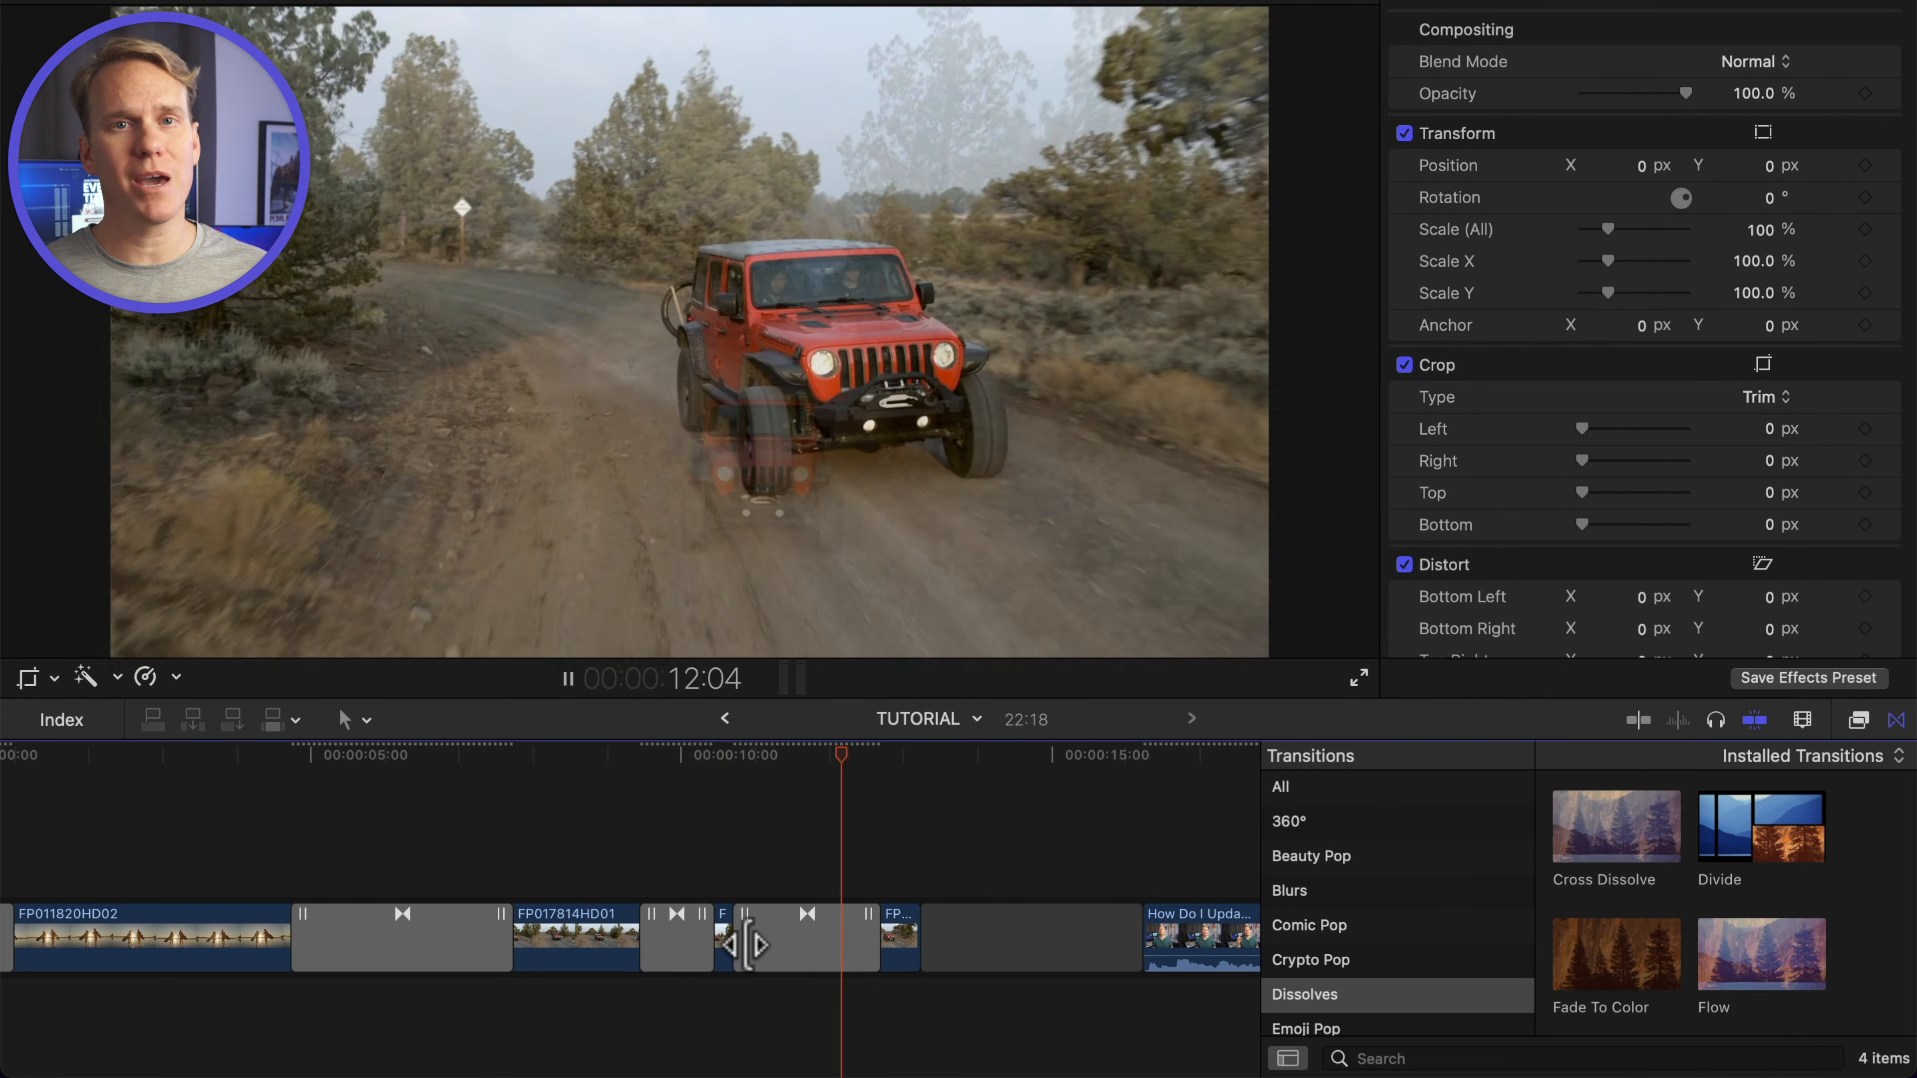
Shorten the new Cross Dissolve to about 1:00, open it in the Precision Editor and adjust its length there
drag(740, 940, 776, 943)
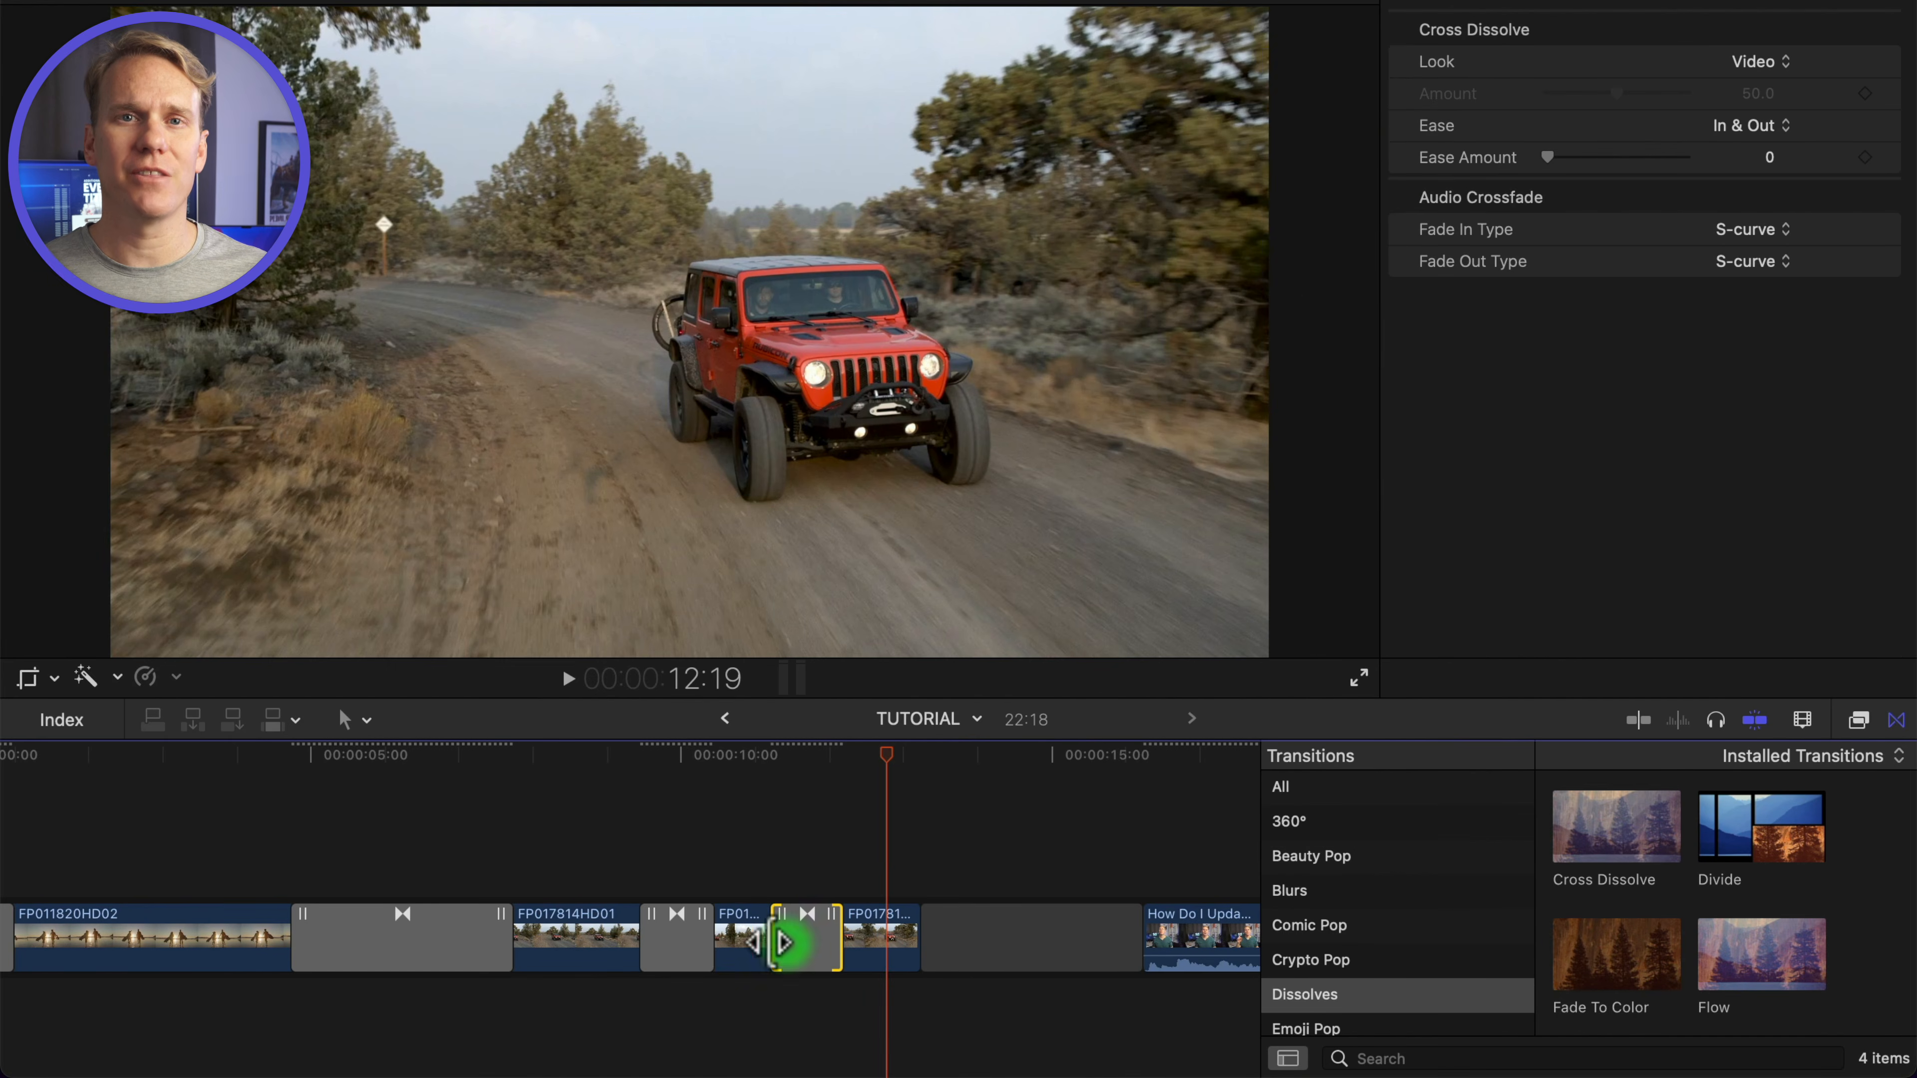
double_click(803, 951)
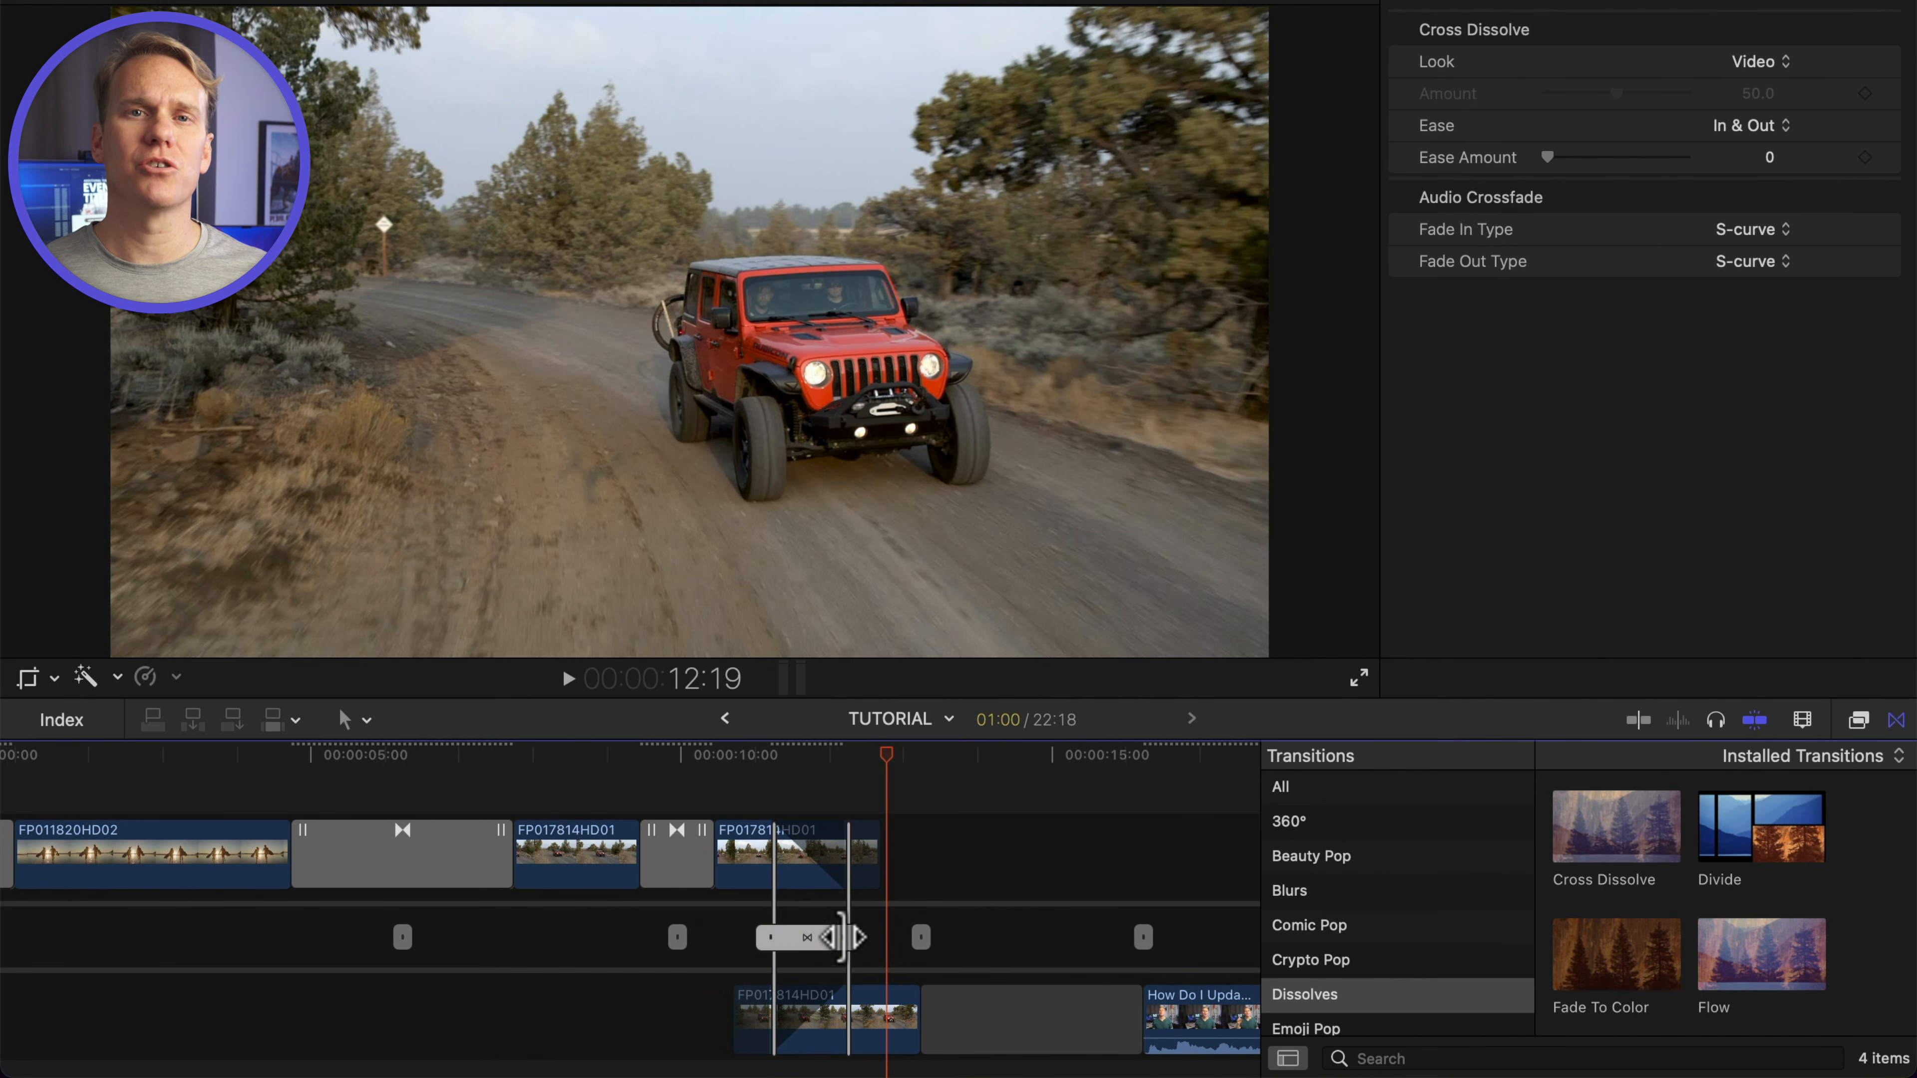
drag(845, 939, 777, 940)
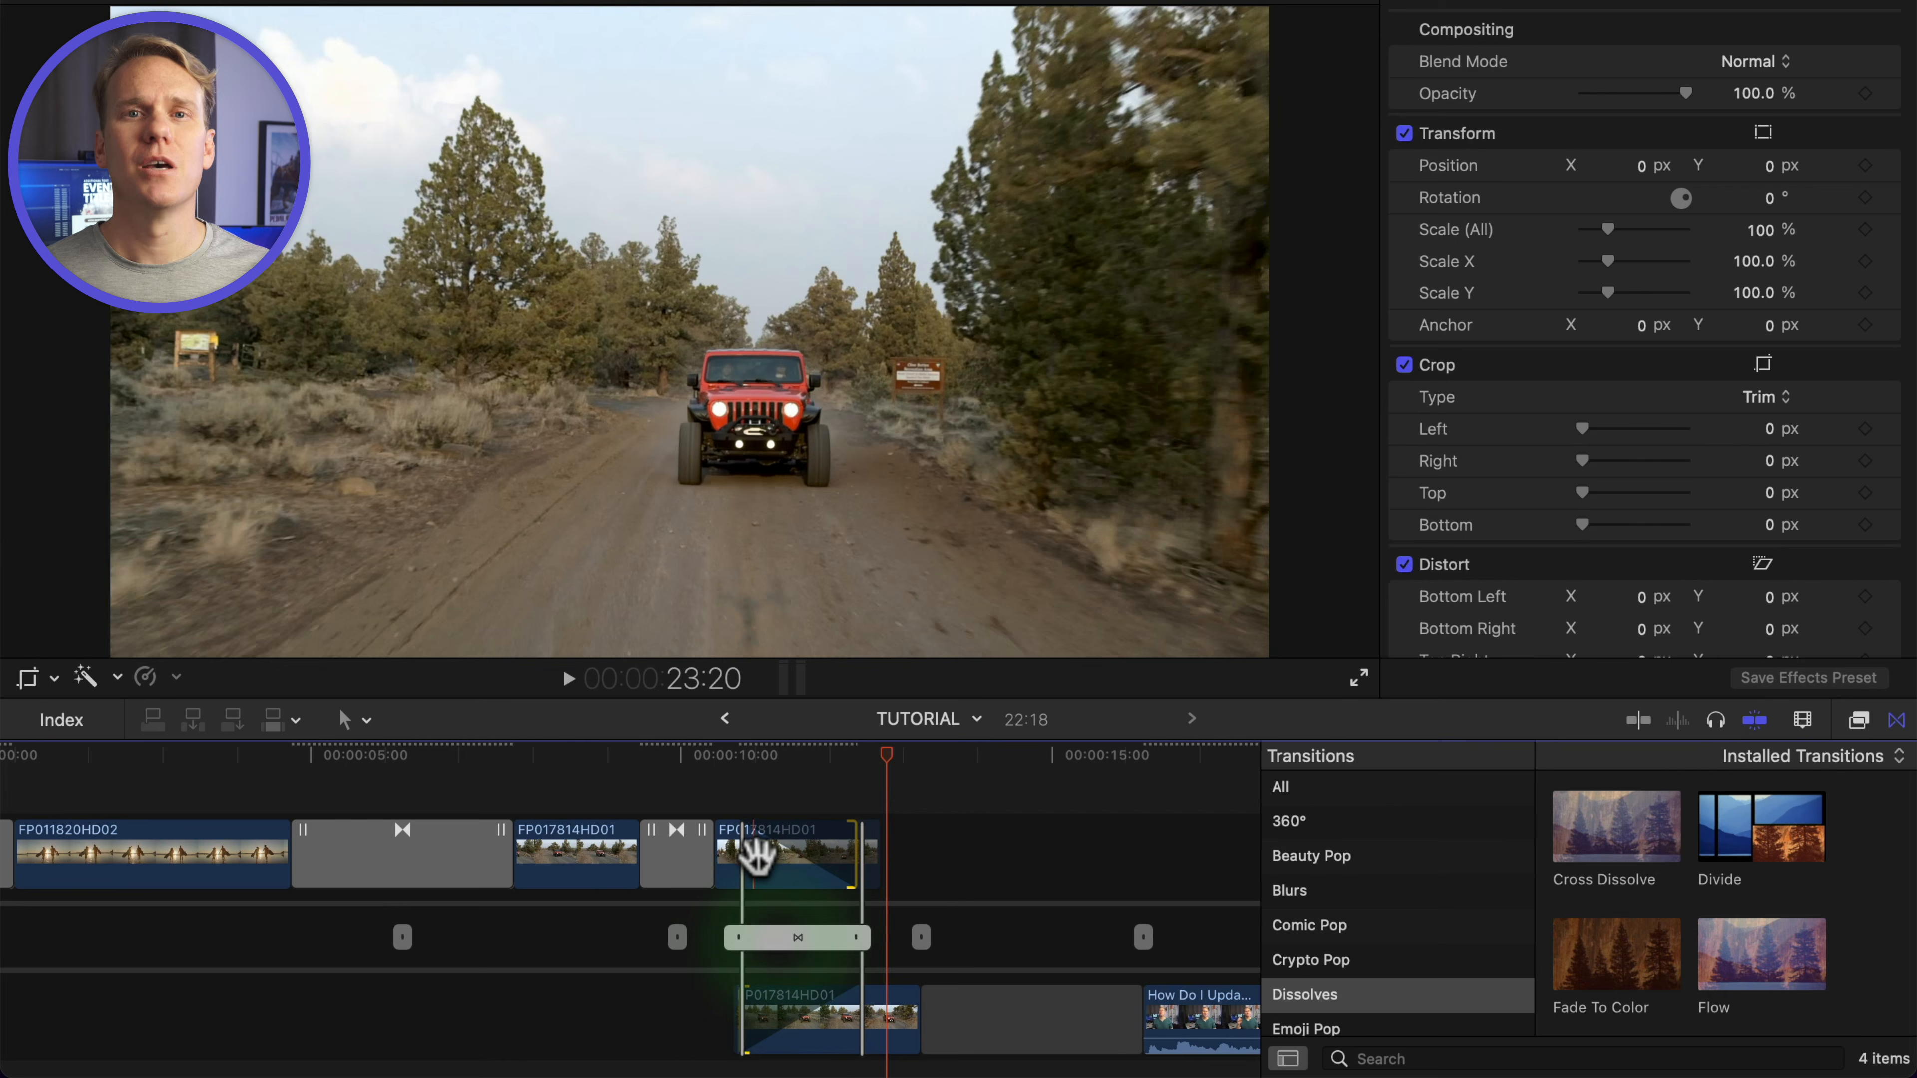